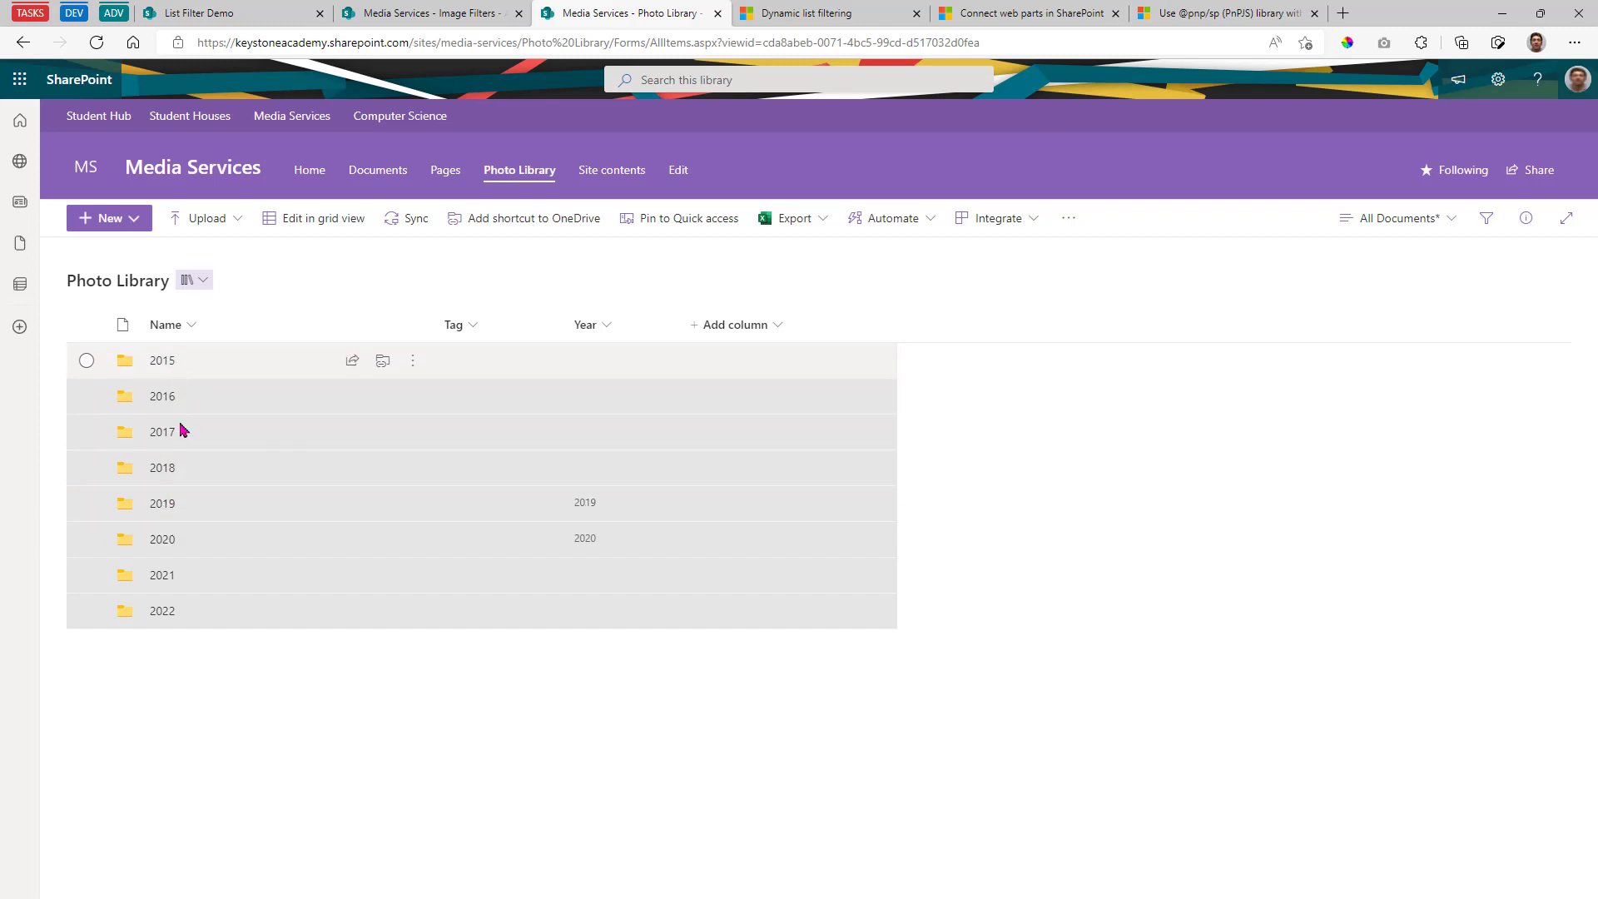
- Open the Photo Library's 2022 folder to list subfolders 1.19--Basketball Seniors Night through 5.20--HS Graduation
click(162, 616)
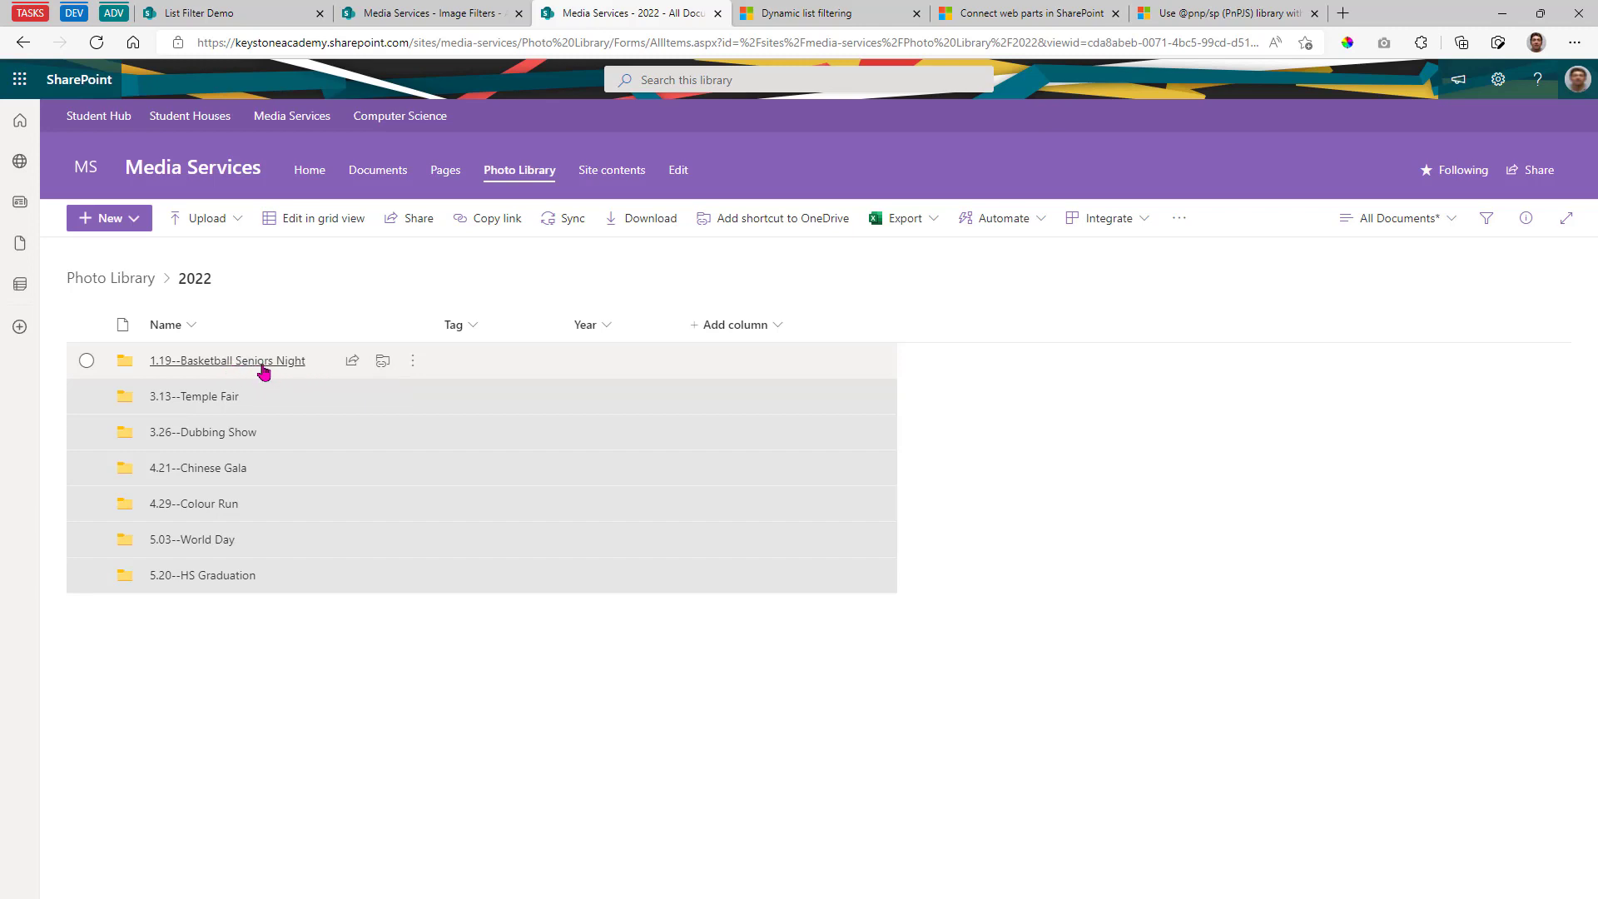
- Open 1.19--Basketball Seniors Night, preview one photo, then select all 16 files
click(263, 369)
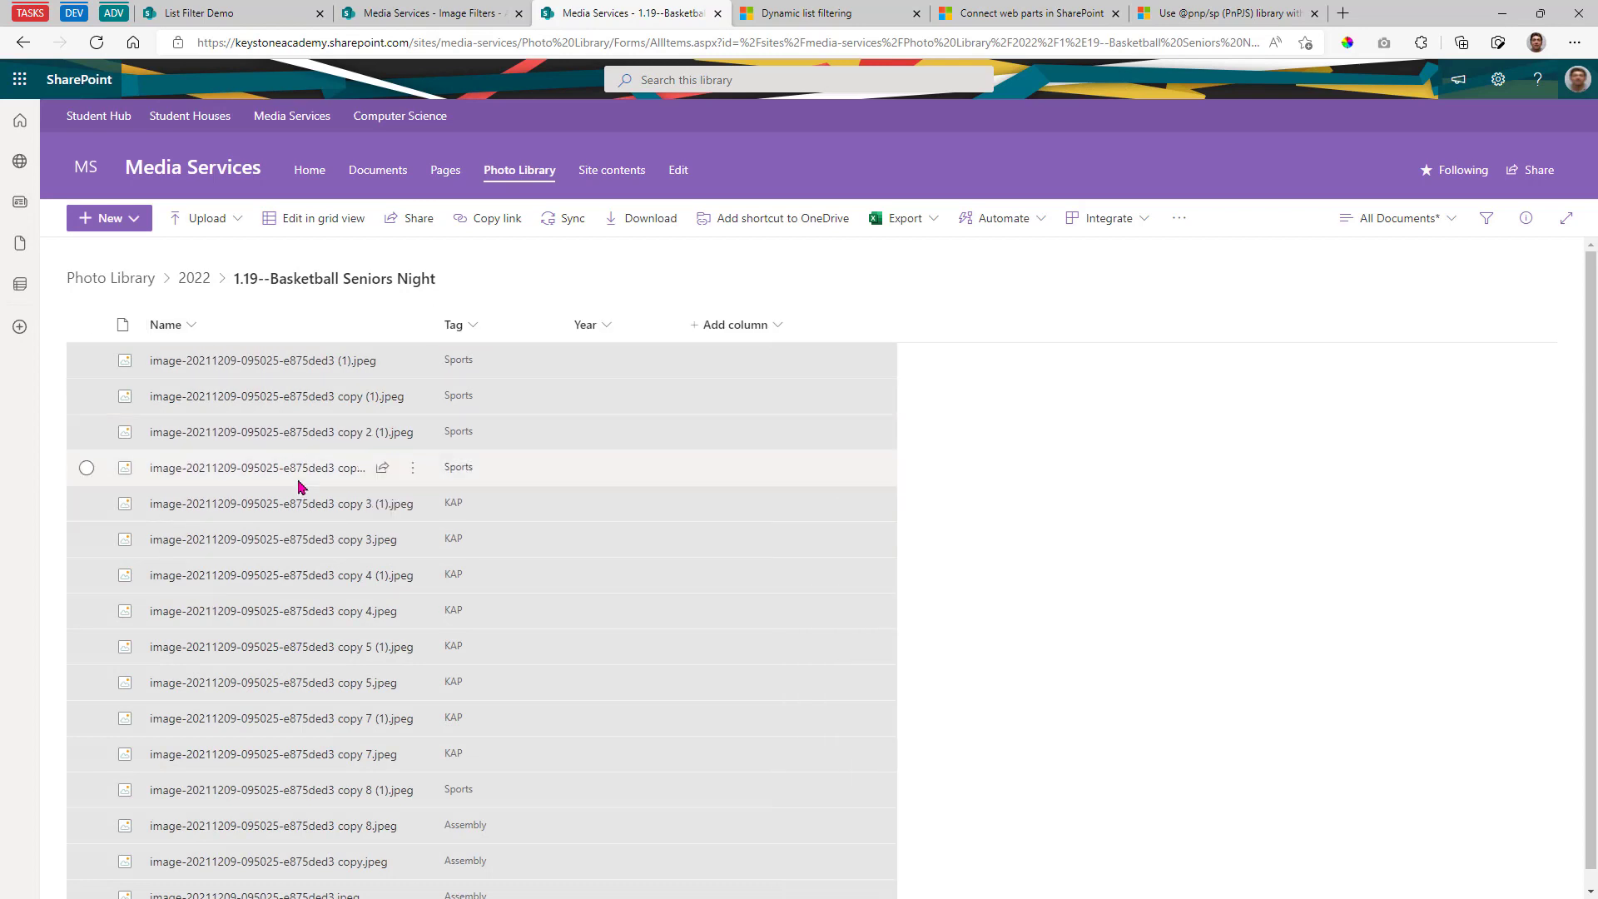
scroll(435, 623, down, 1)
scroll(434, 623, up, 1)
click(293, 439)
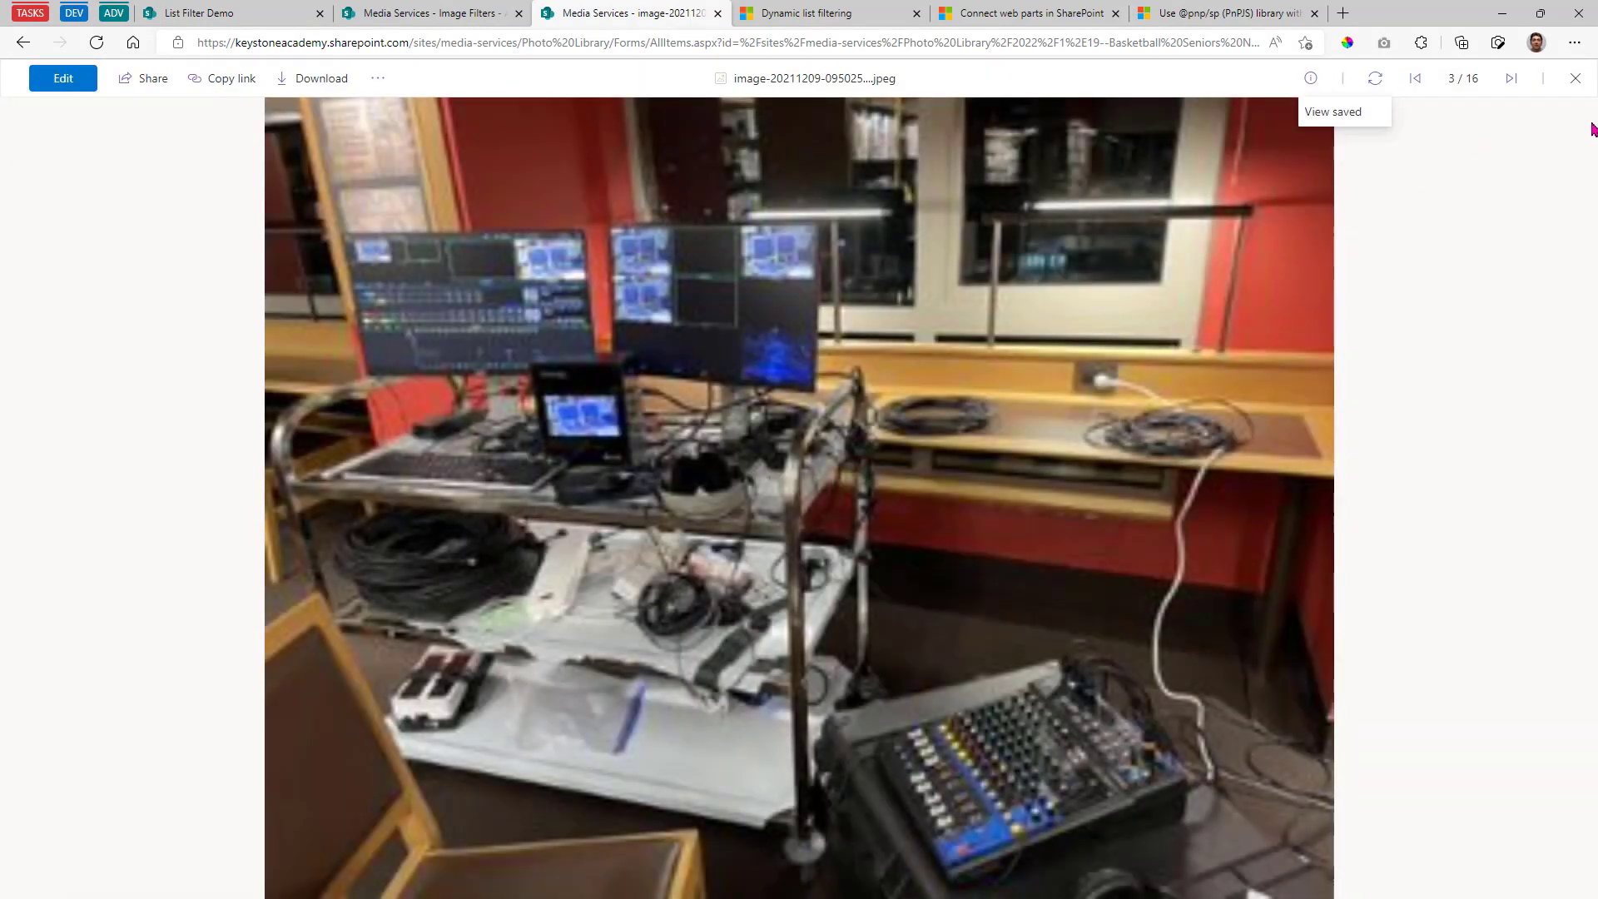
click(1575, 78)
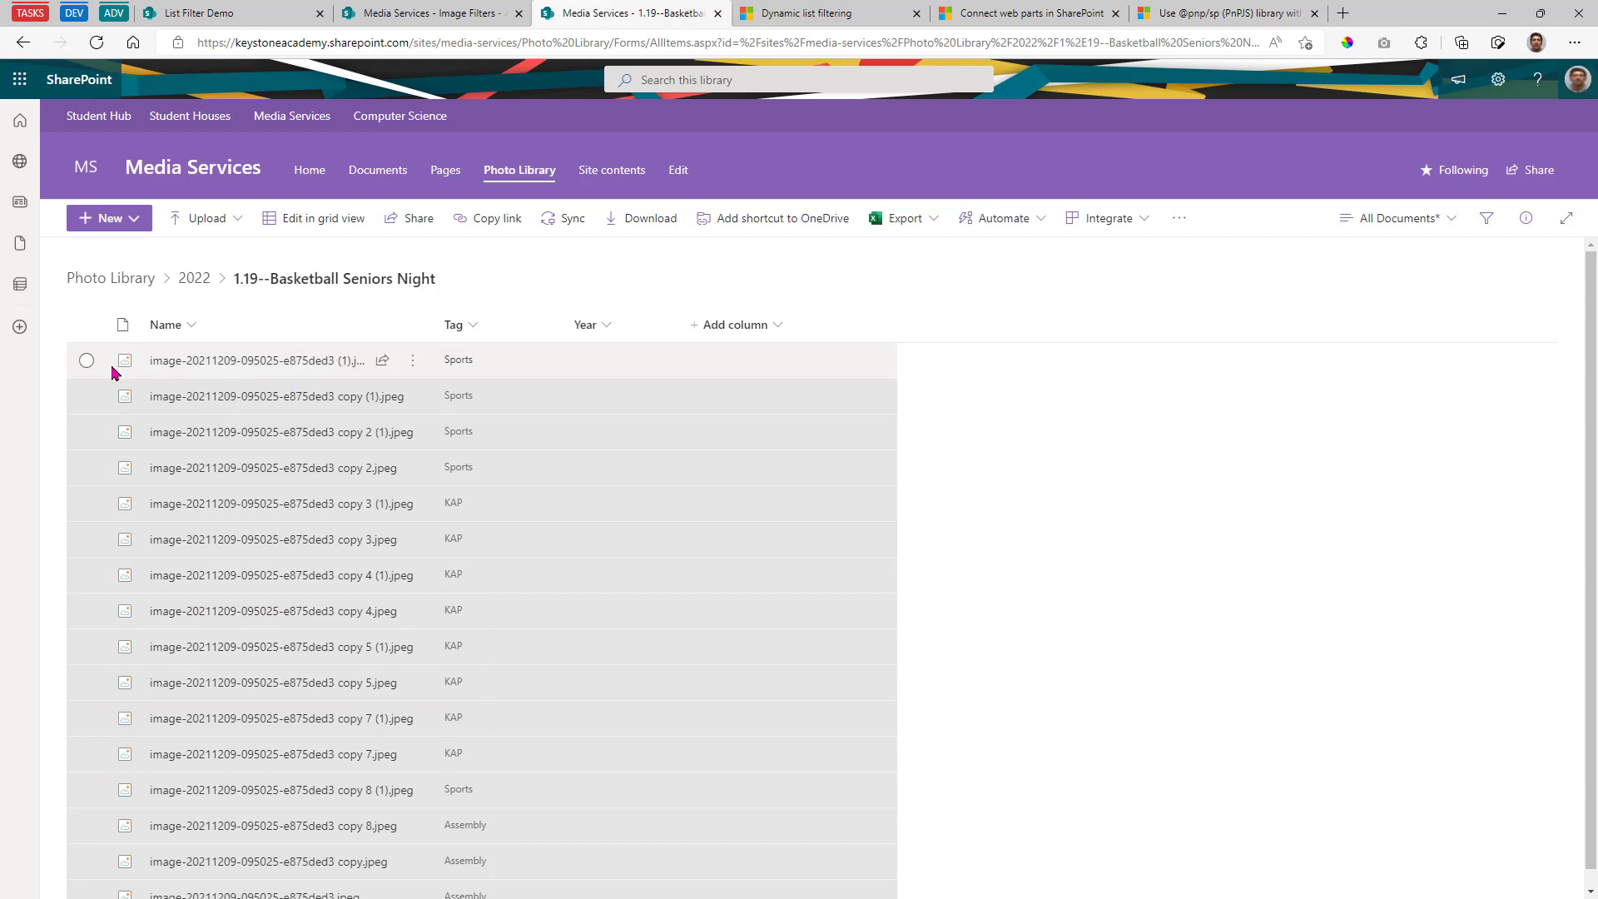
click(86, 325)
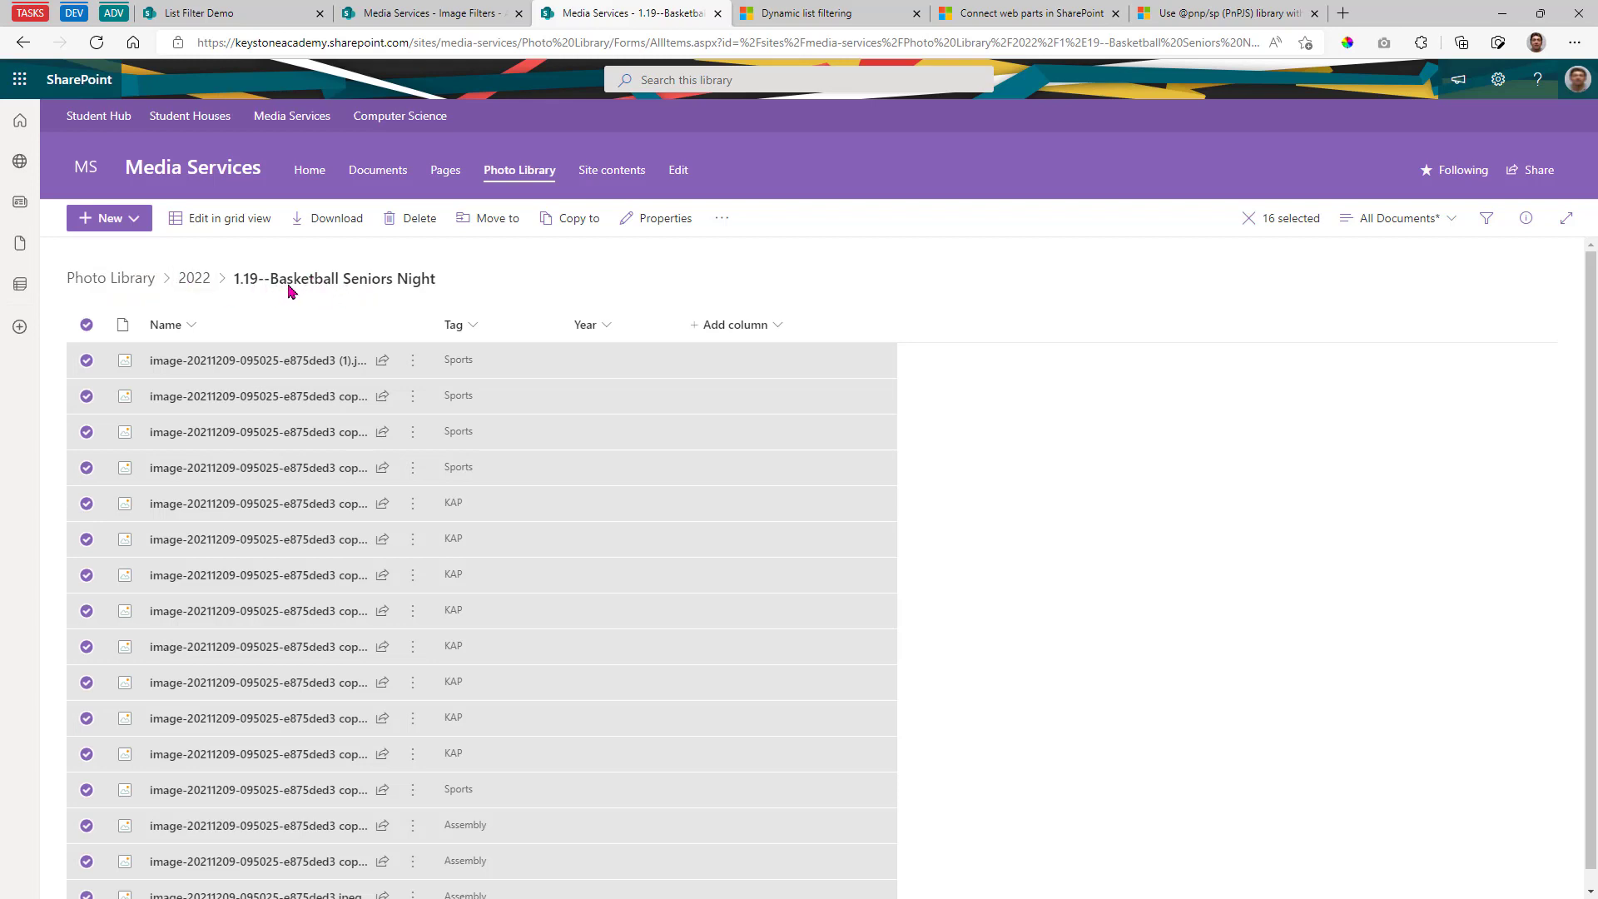
- Copy the 16 selected photos into the Photo Library root with Copy to
click(551, 225)
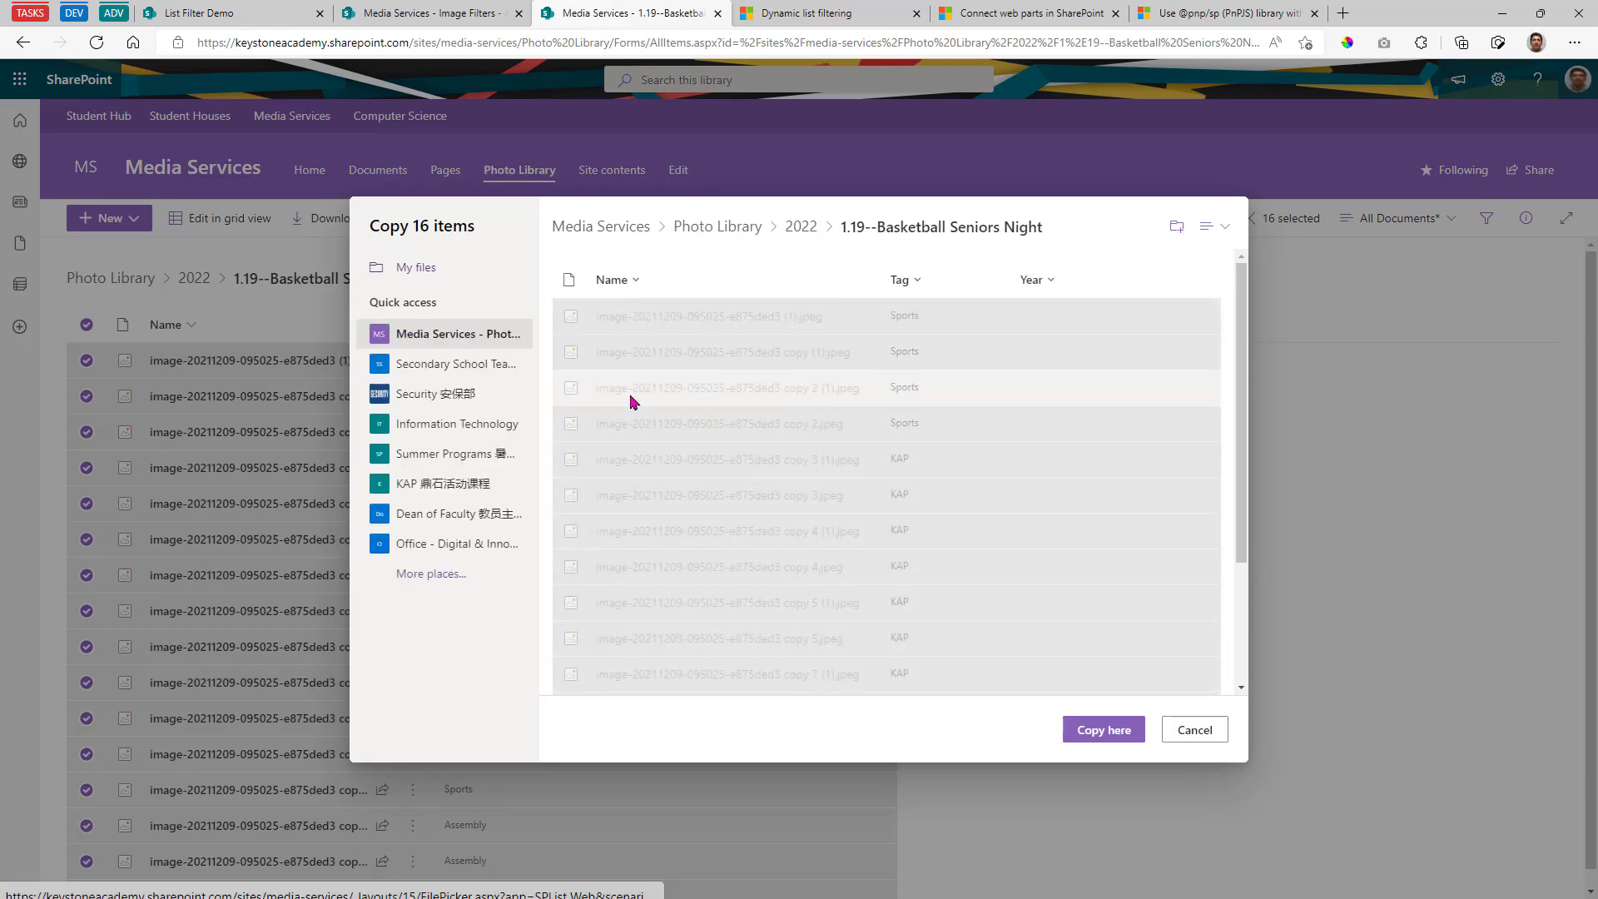
click(709, 228)
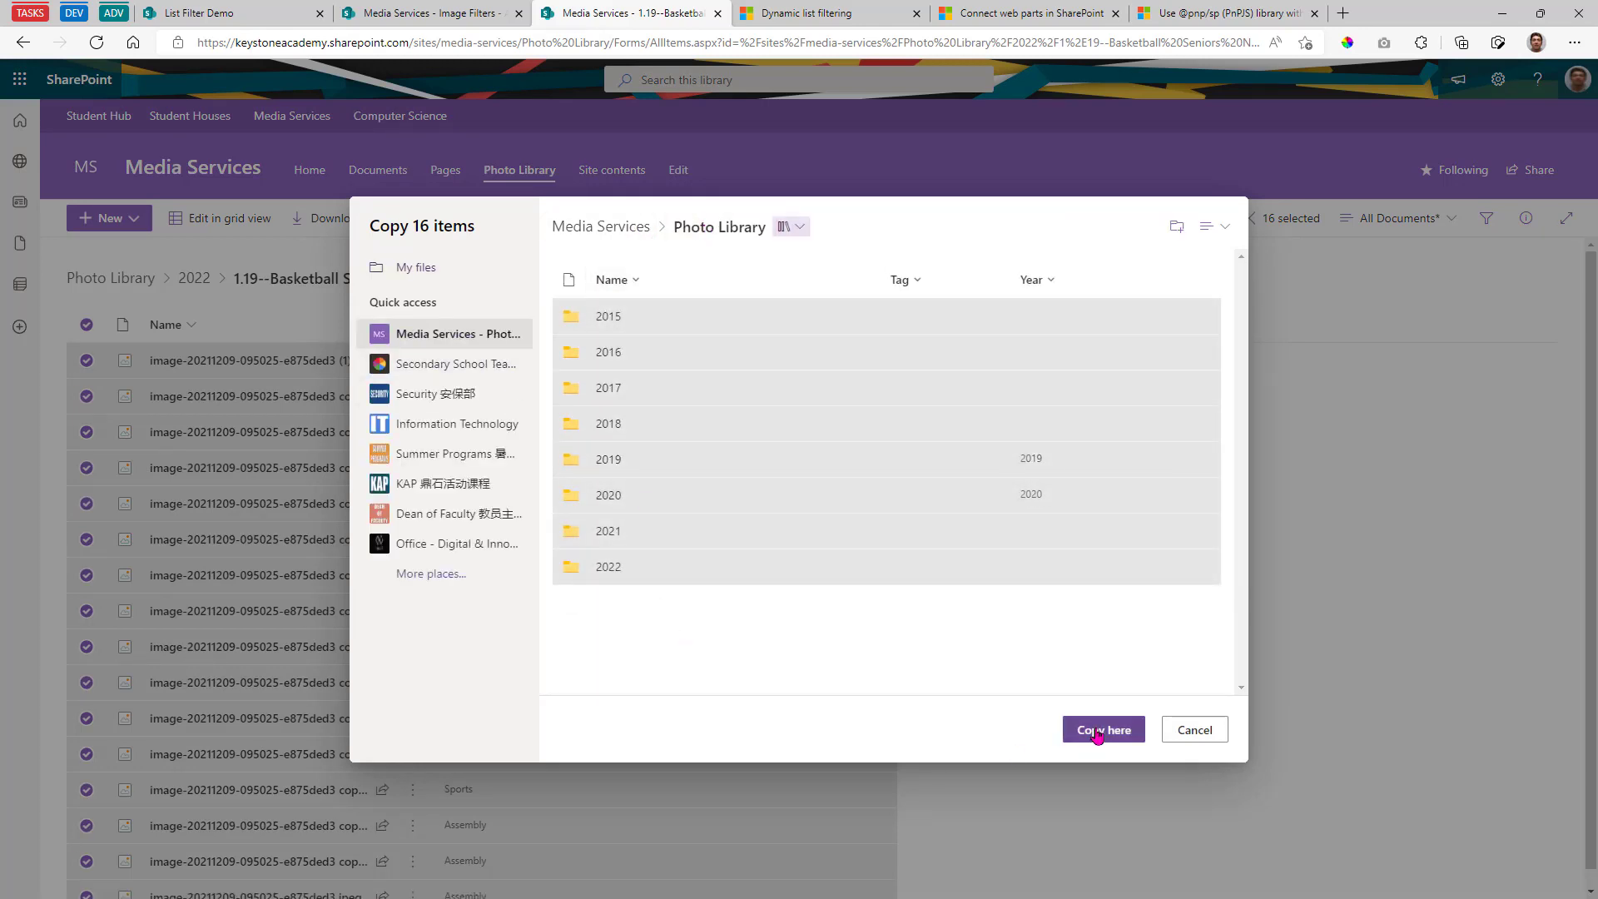
click(1100, 730)
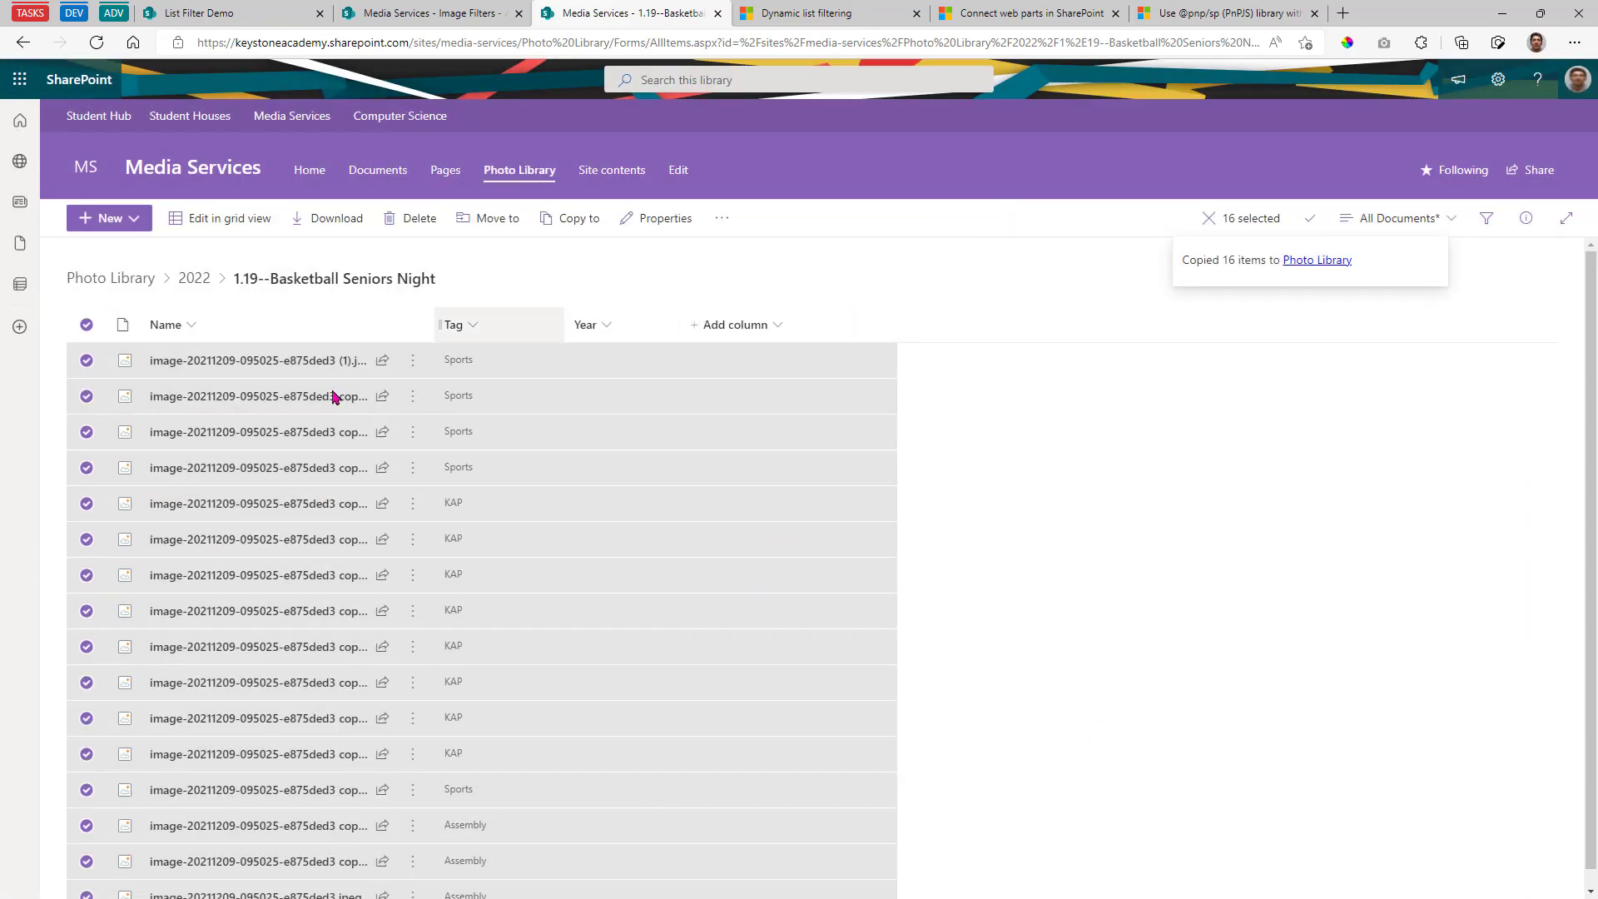
click(583, 325)
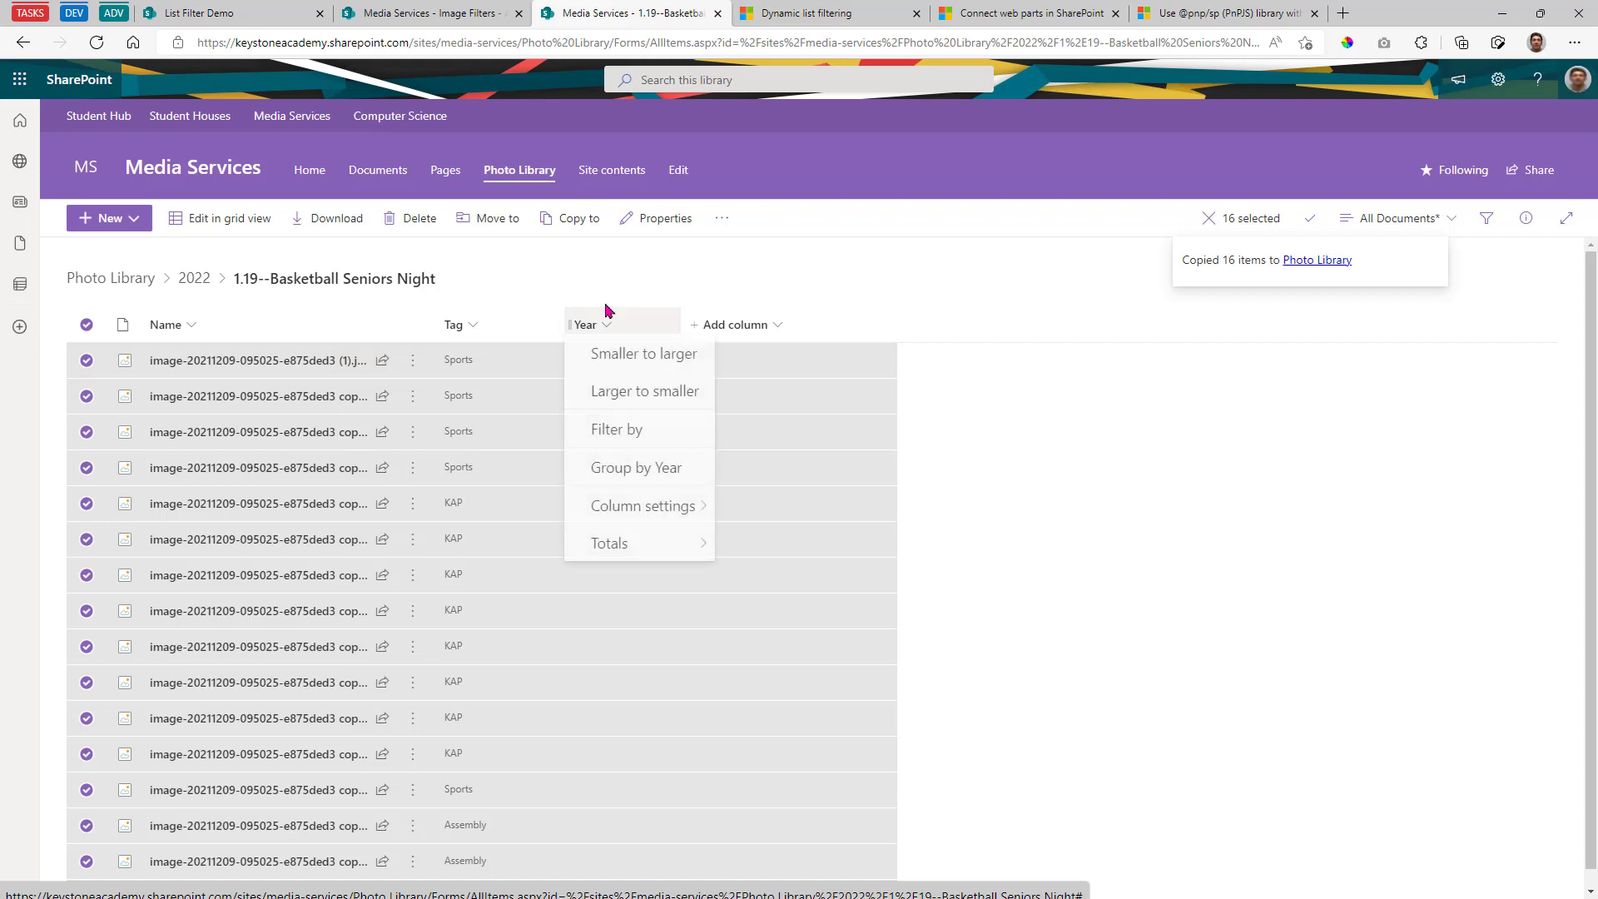
- Return to the Photo Library's top level and switch to Edit in grid view
click(143, 284)
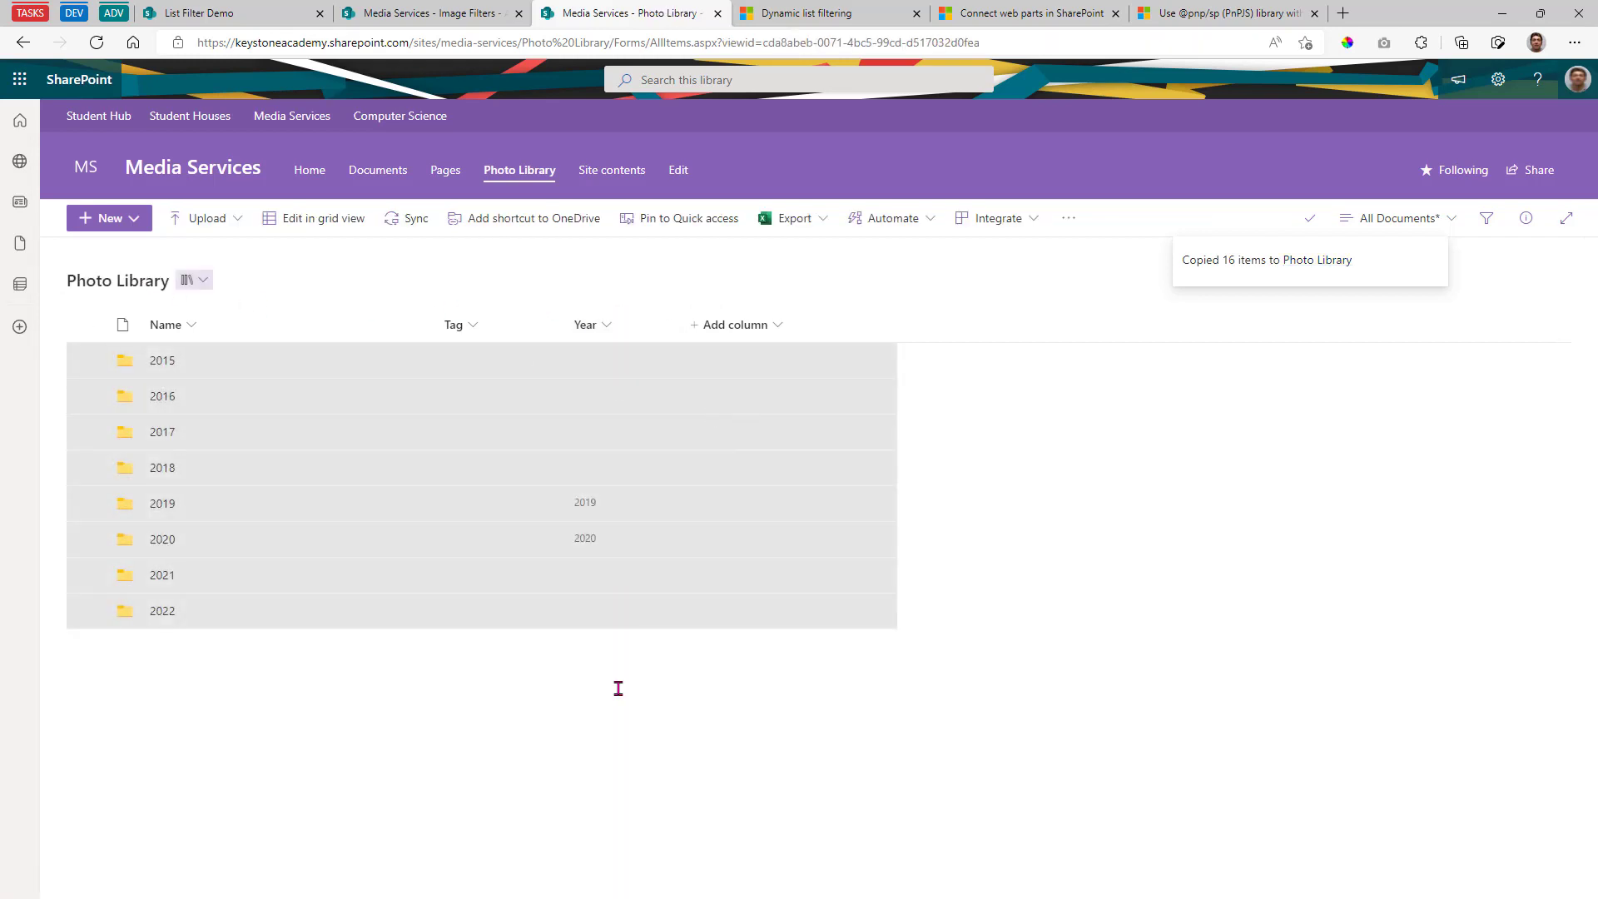
scroll(375, 753, down, 3)
scroll(433, 691, up, 3)
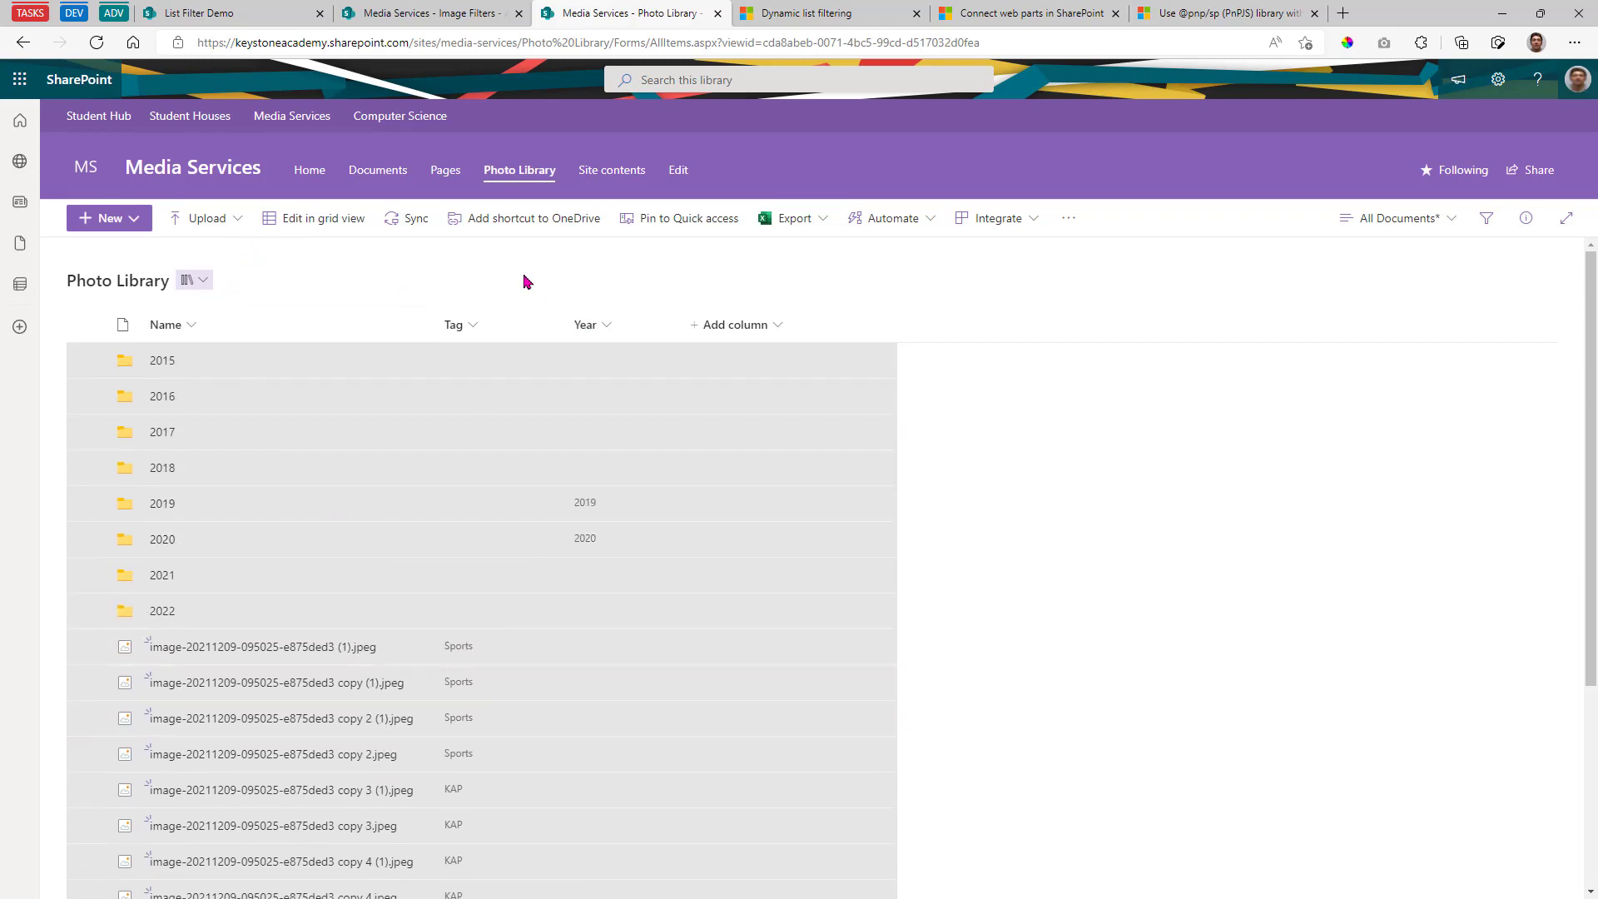
scroll(604, 699, down, 2)
scroll(608, 705, up, 2)
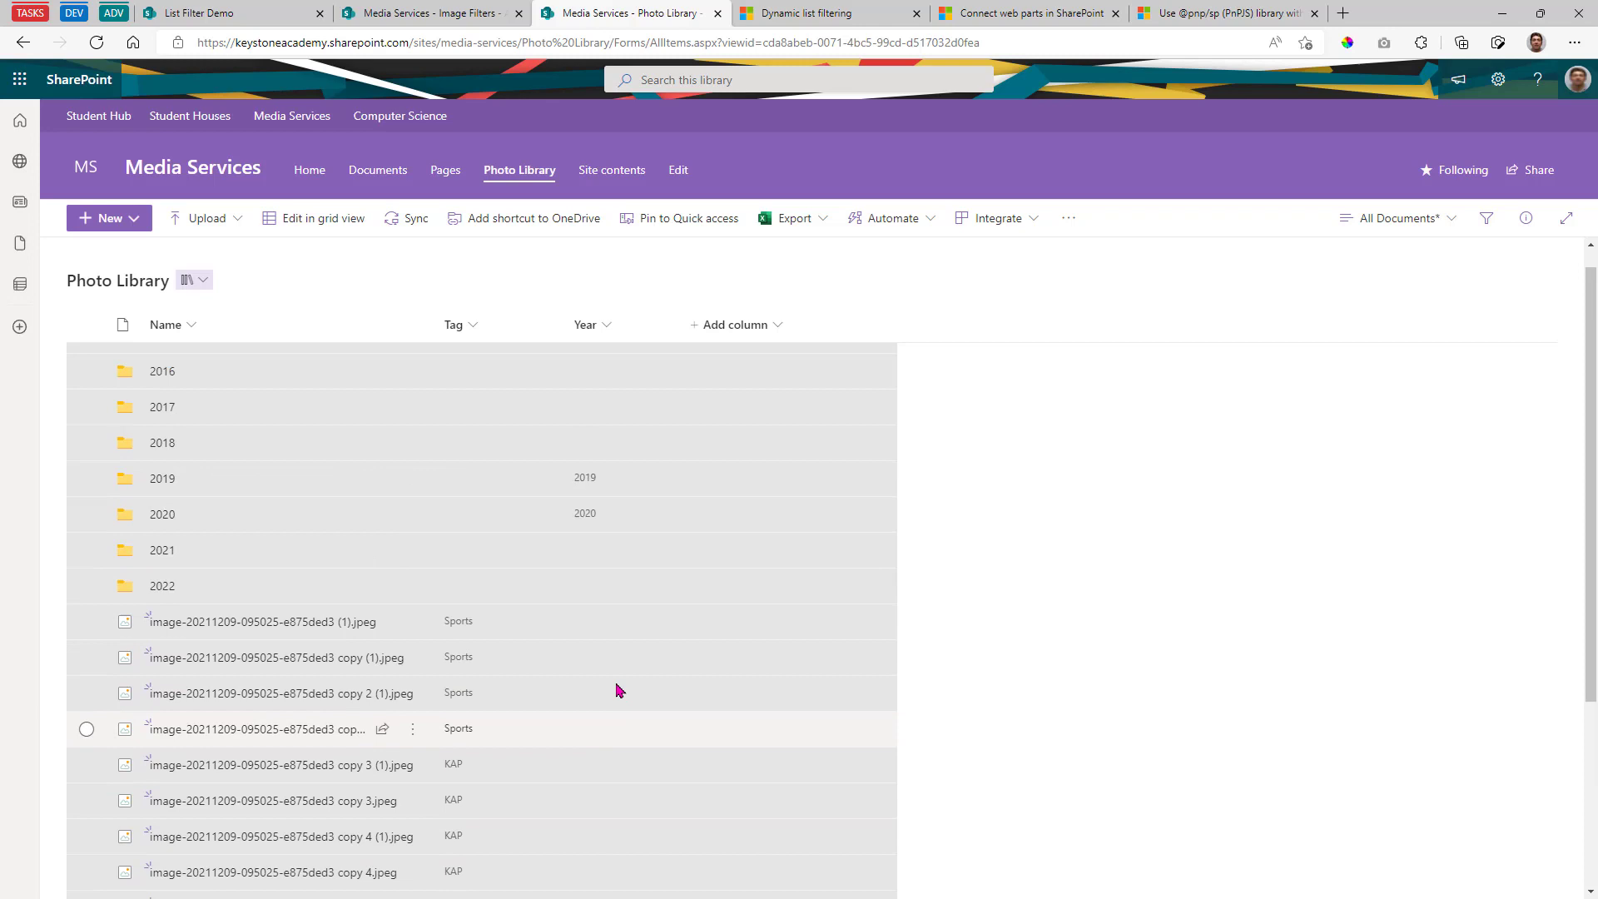
click(374, 237)
- Set the first copied photo's Year to 2022 and fill it down the column
scroll(629, 466, down, 3)
click(629, 471)
scroll(657, 464, up, 1)
scroll(666, 463, up, 1)
click(662, 470)
click(675, 476)
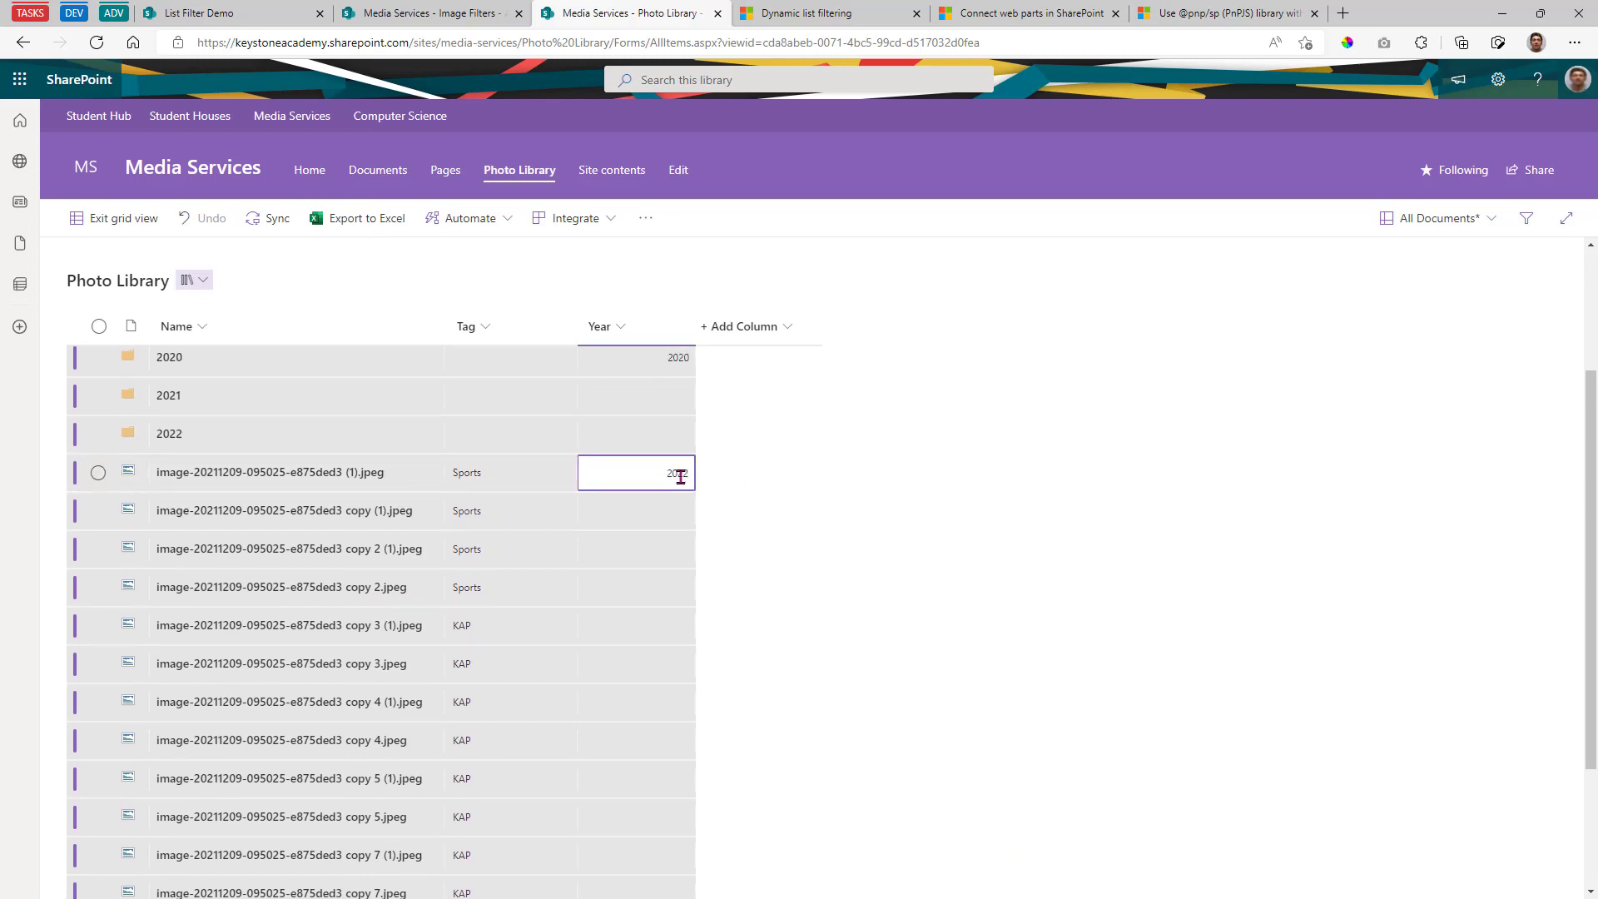
click(667, 474)
drag(696, 490, 690, 878)
scroll(1137, 645, up, 3)
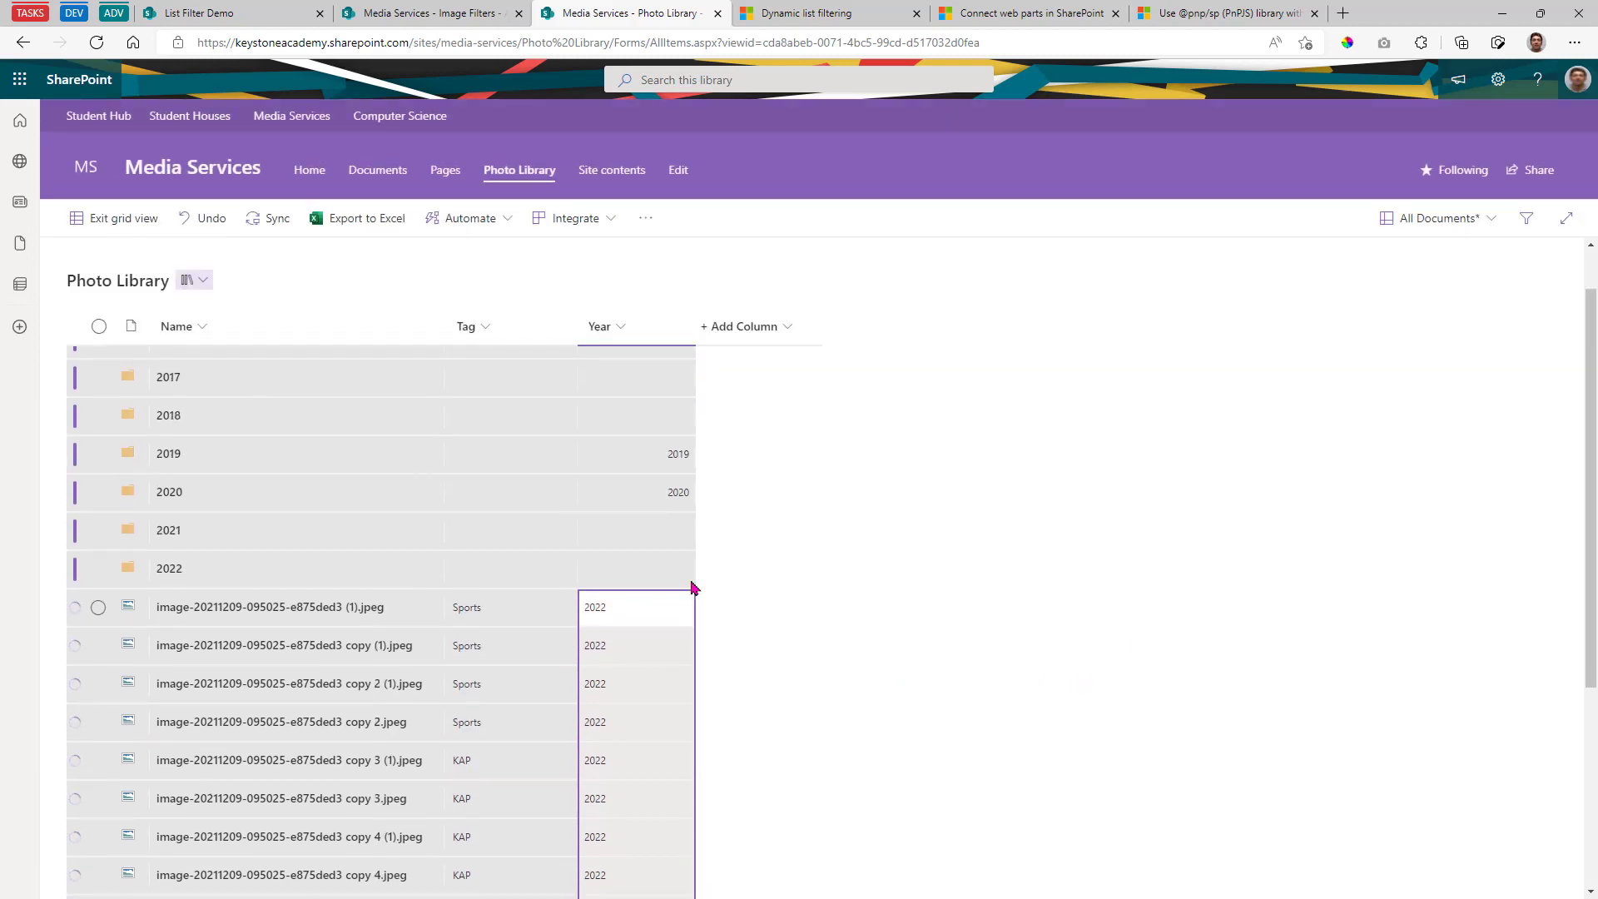
- Create a Text column called Event Name and save it
click(714, 333)
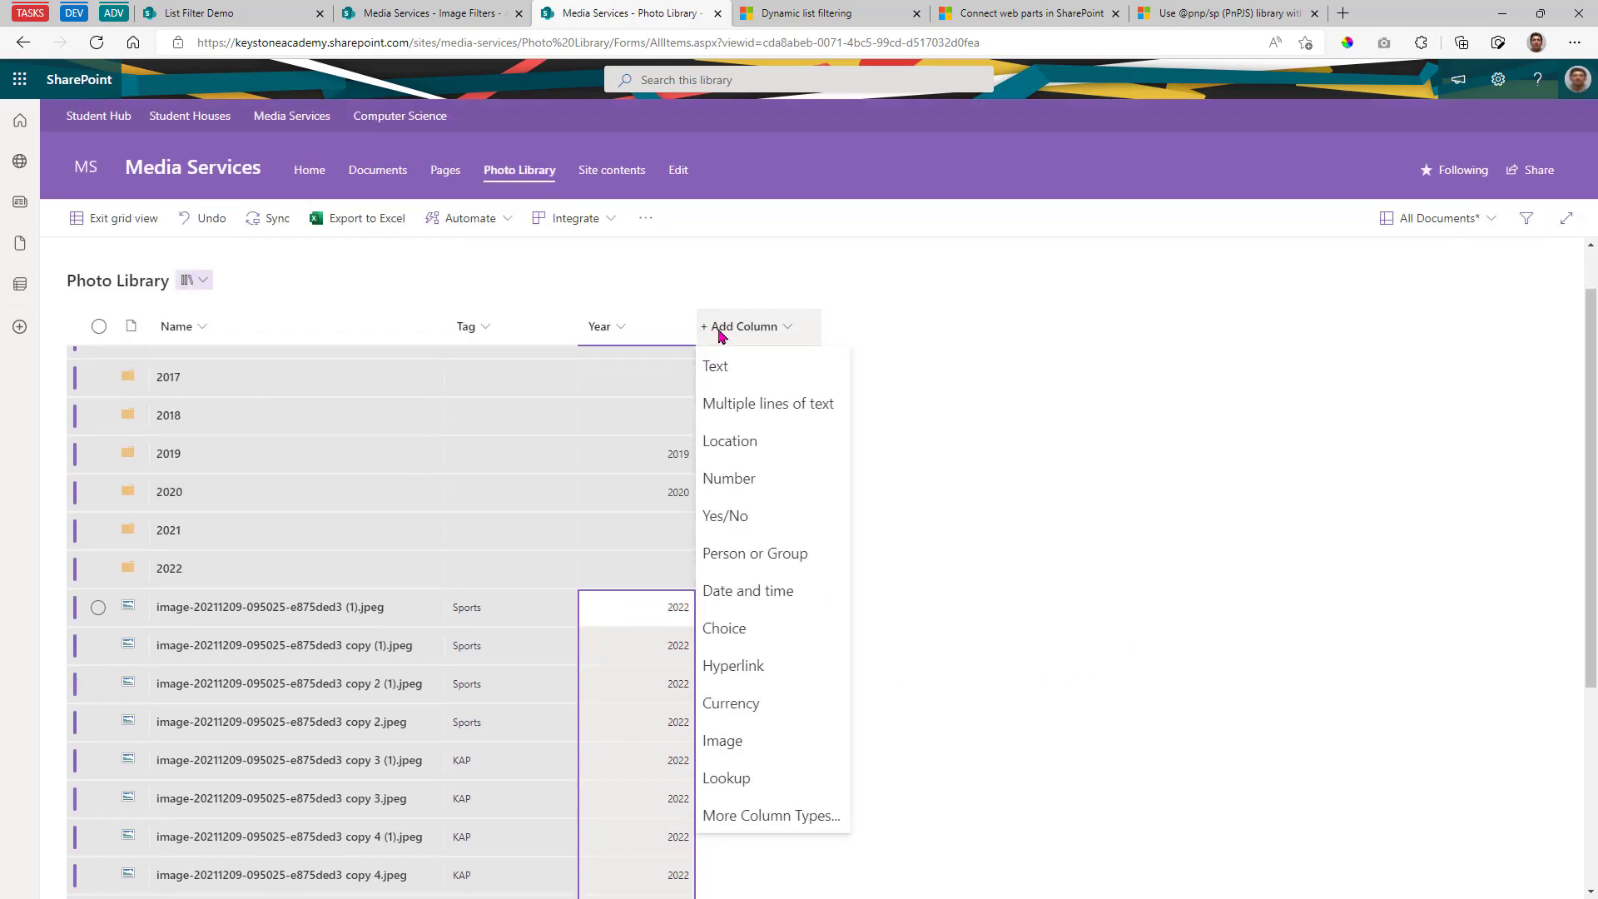
click(736, 372)
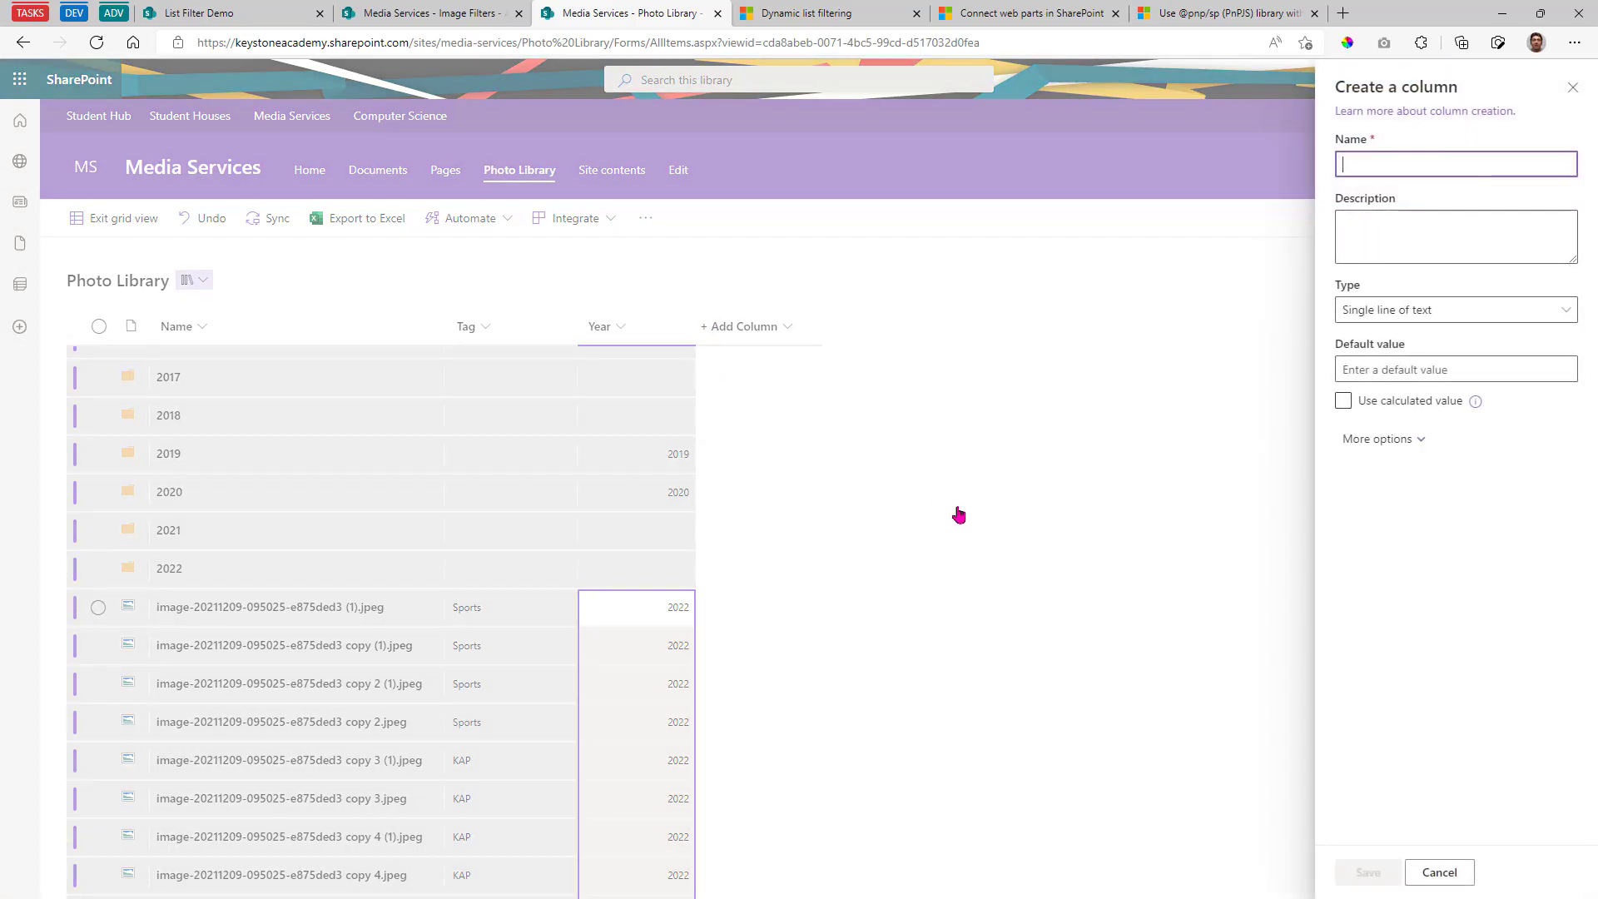
text(Event Name)
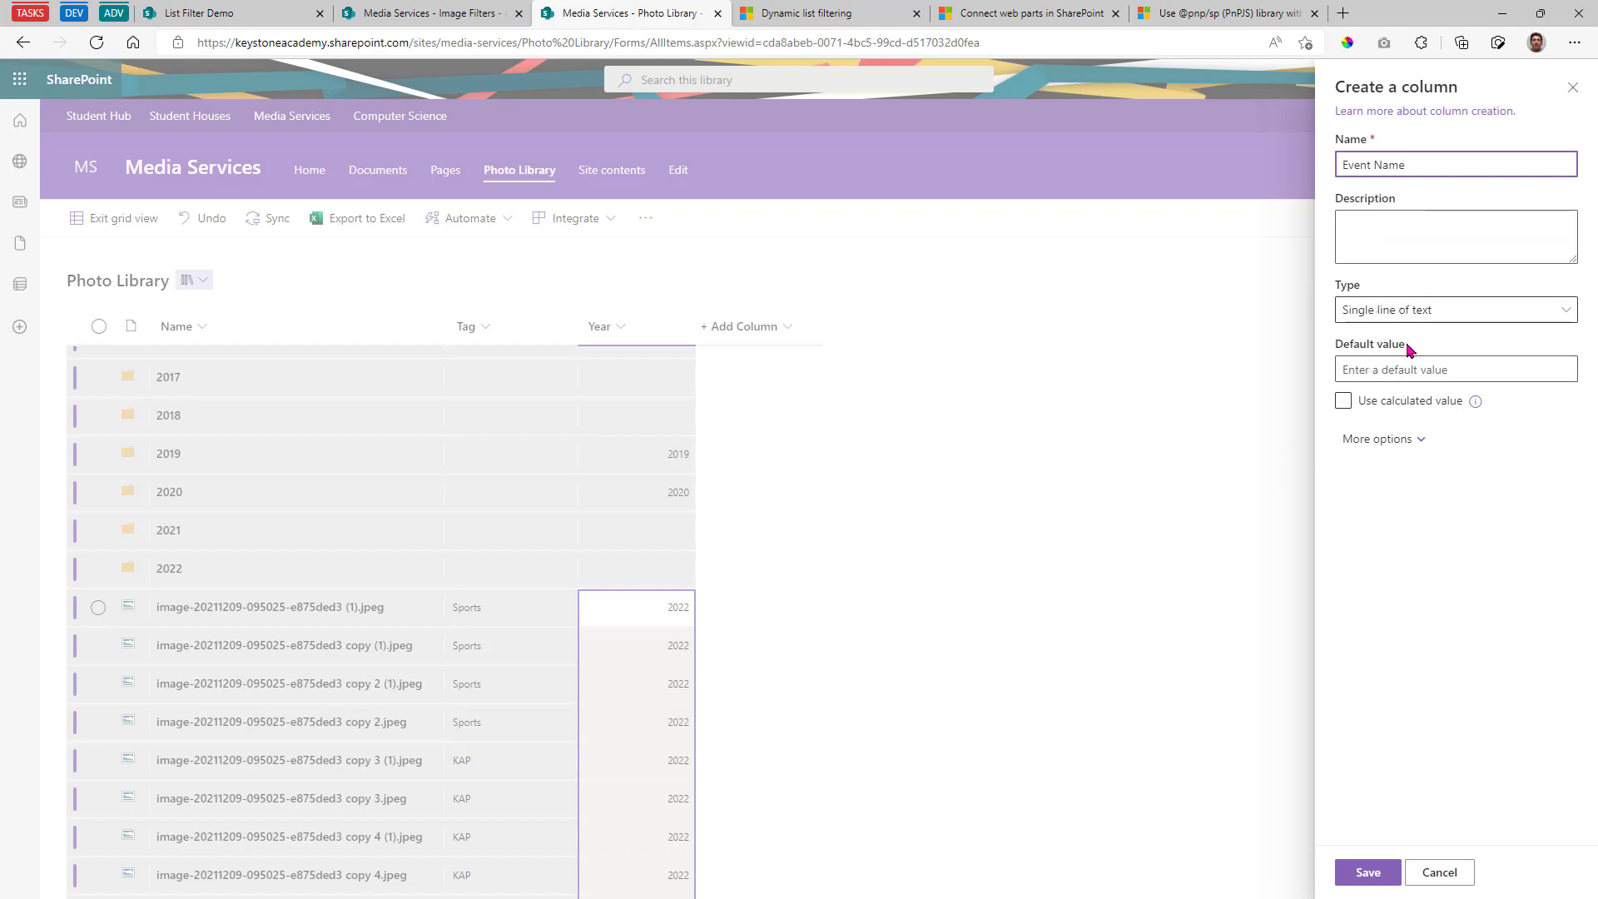
click(1365, 873)
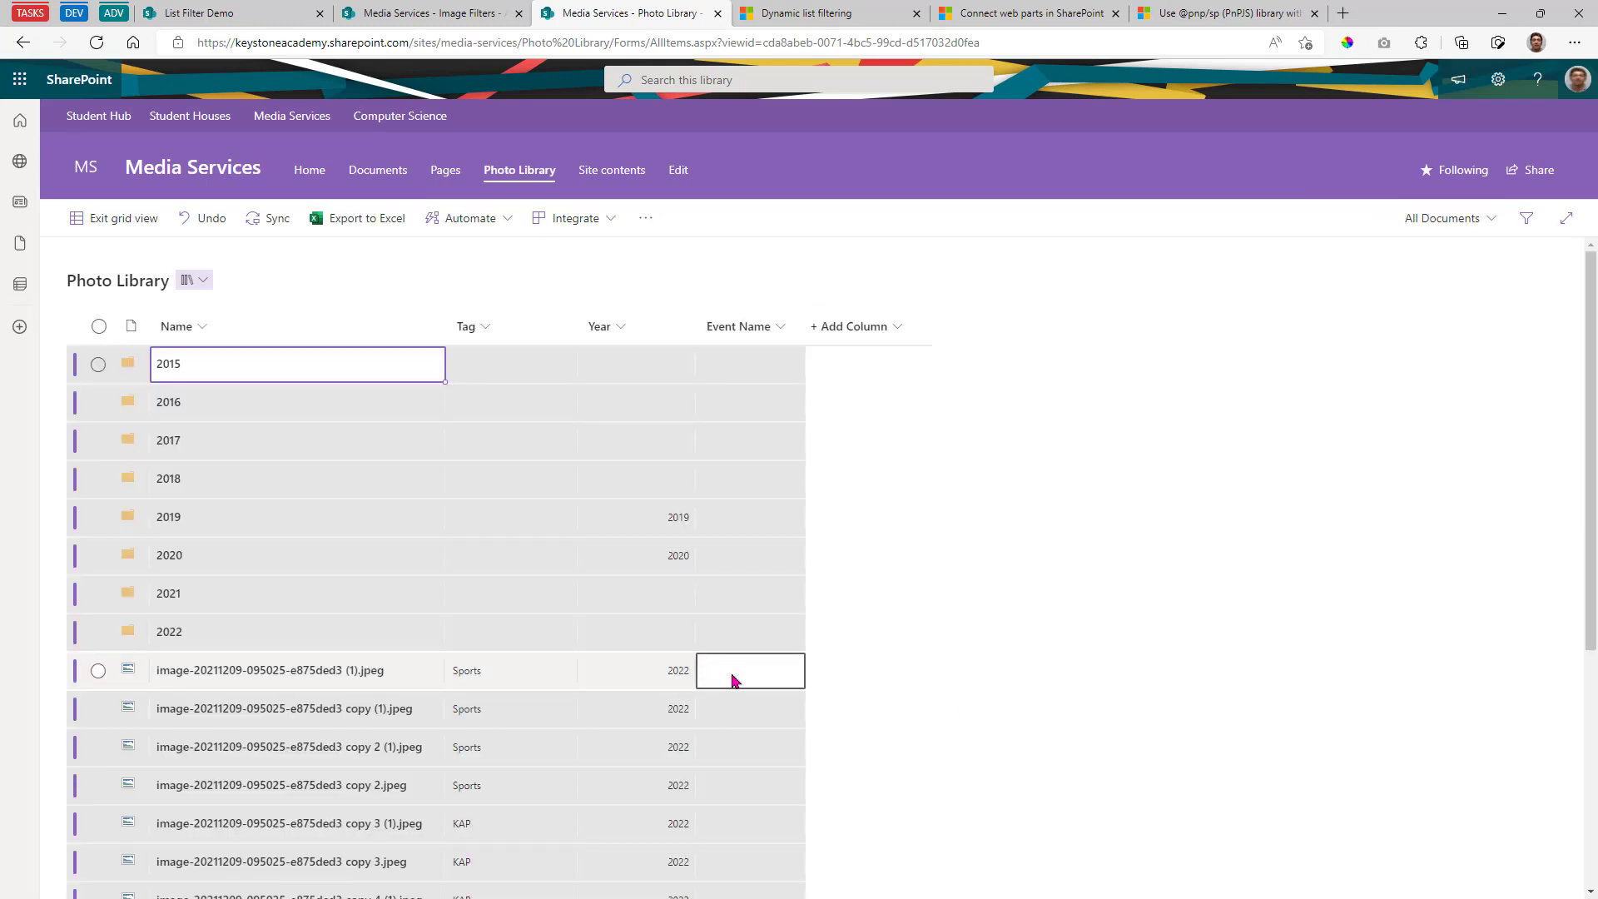
- Enter 'Basketball Seniors Night' as the first Event Name and fill it down the column
click(771, 667)
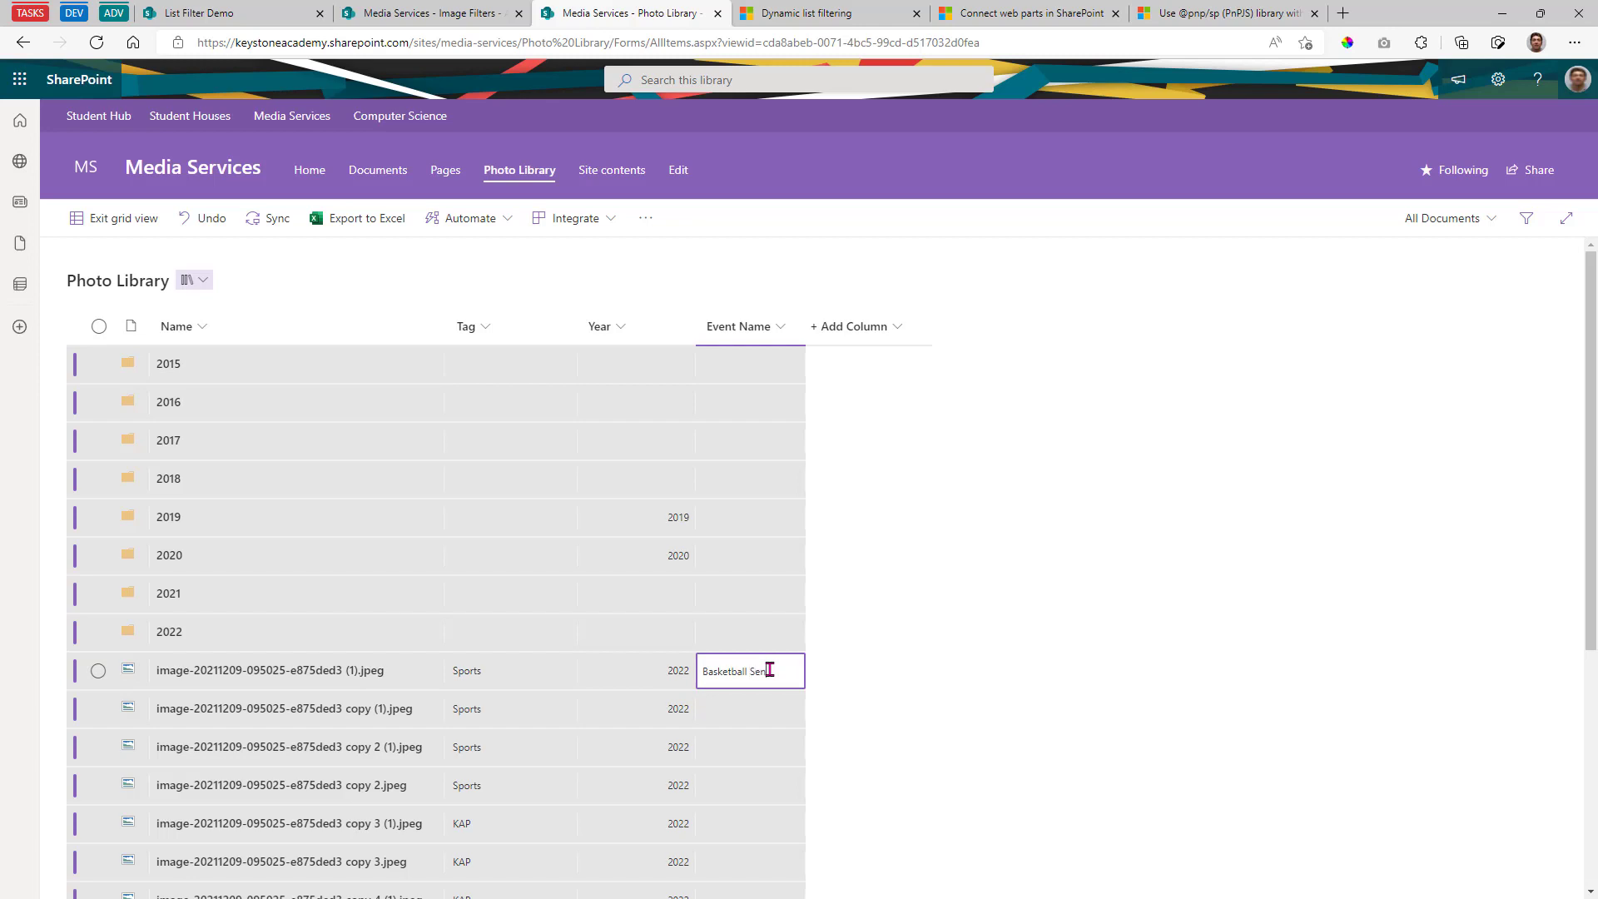
text(Basketball Seniors Night)
key(Return)
scroll(836, 657, down, 3)
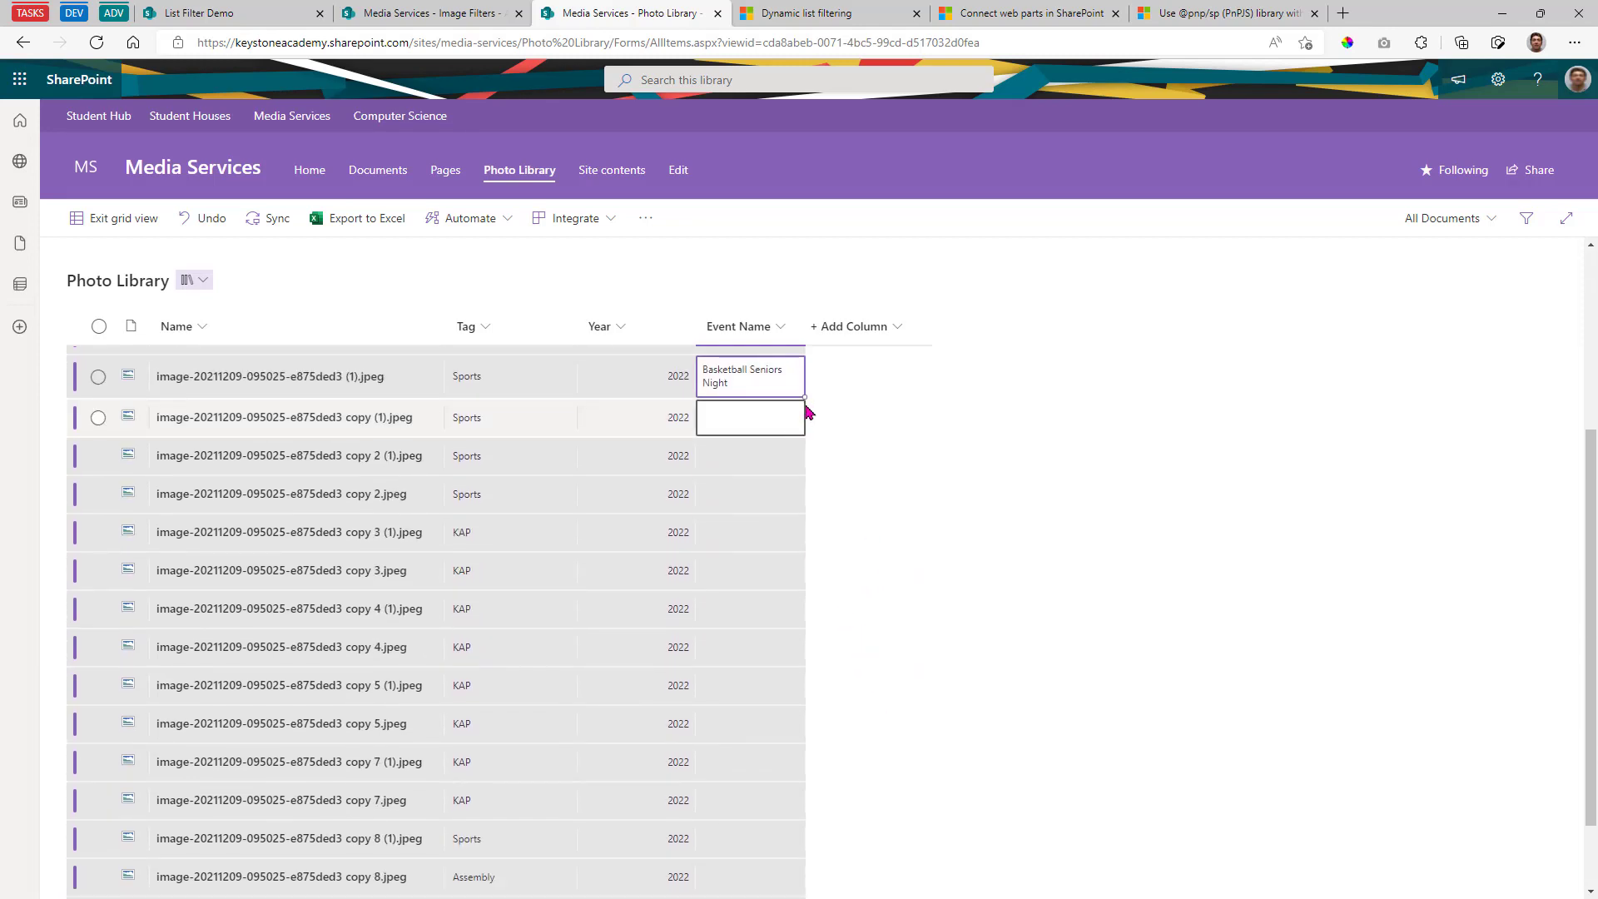
drag(807, 405, 799, 849)
scroll(835, 817, down, 2)
- Fill 2022 into the last photo's empty Year cell and widen the Event Name column
click(676, 822)
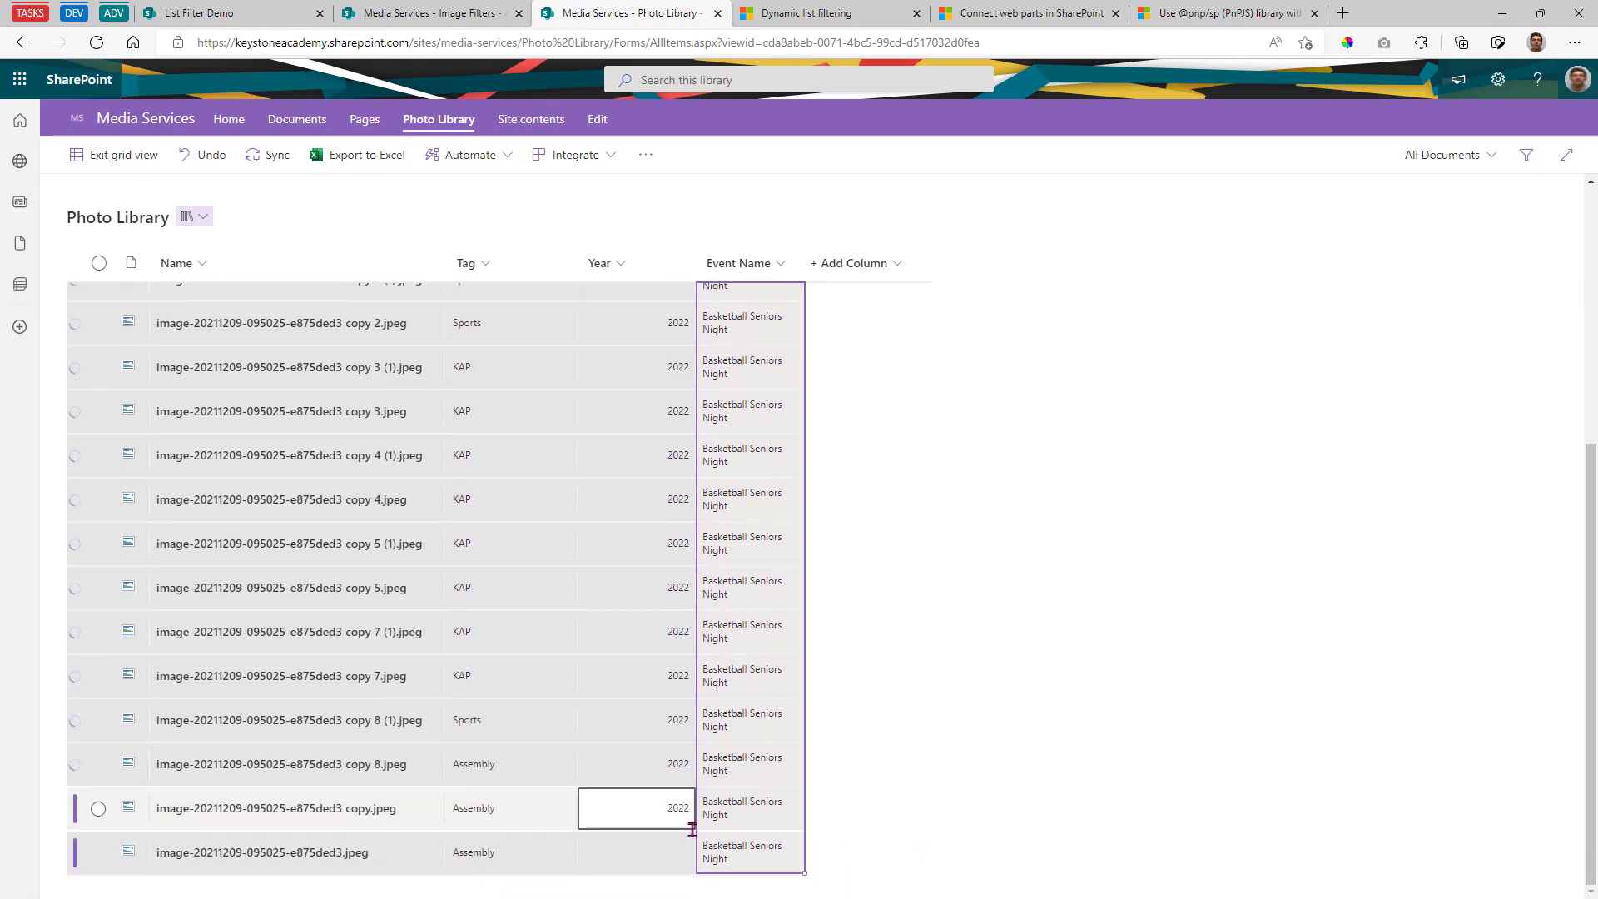
drag(693, 832, 945, 854)
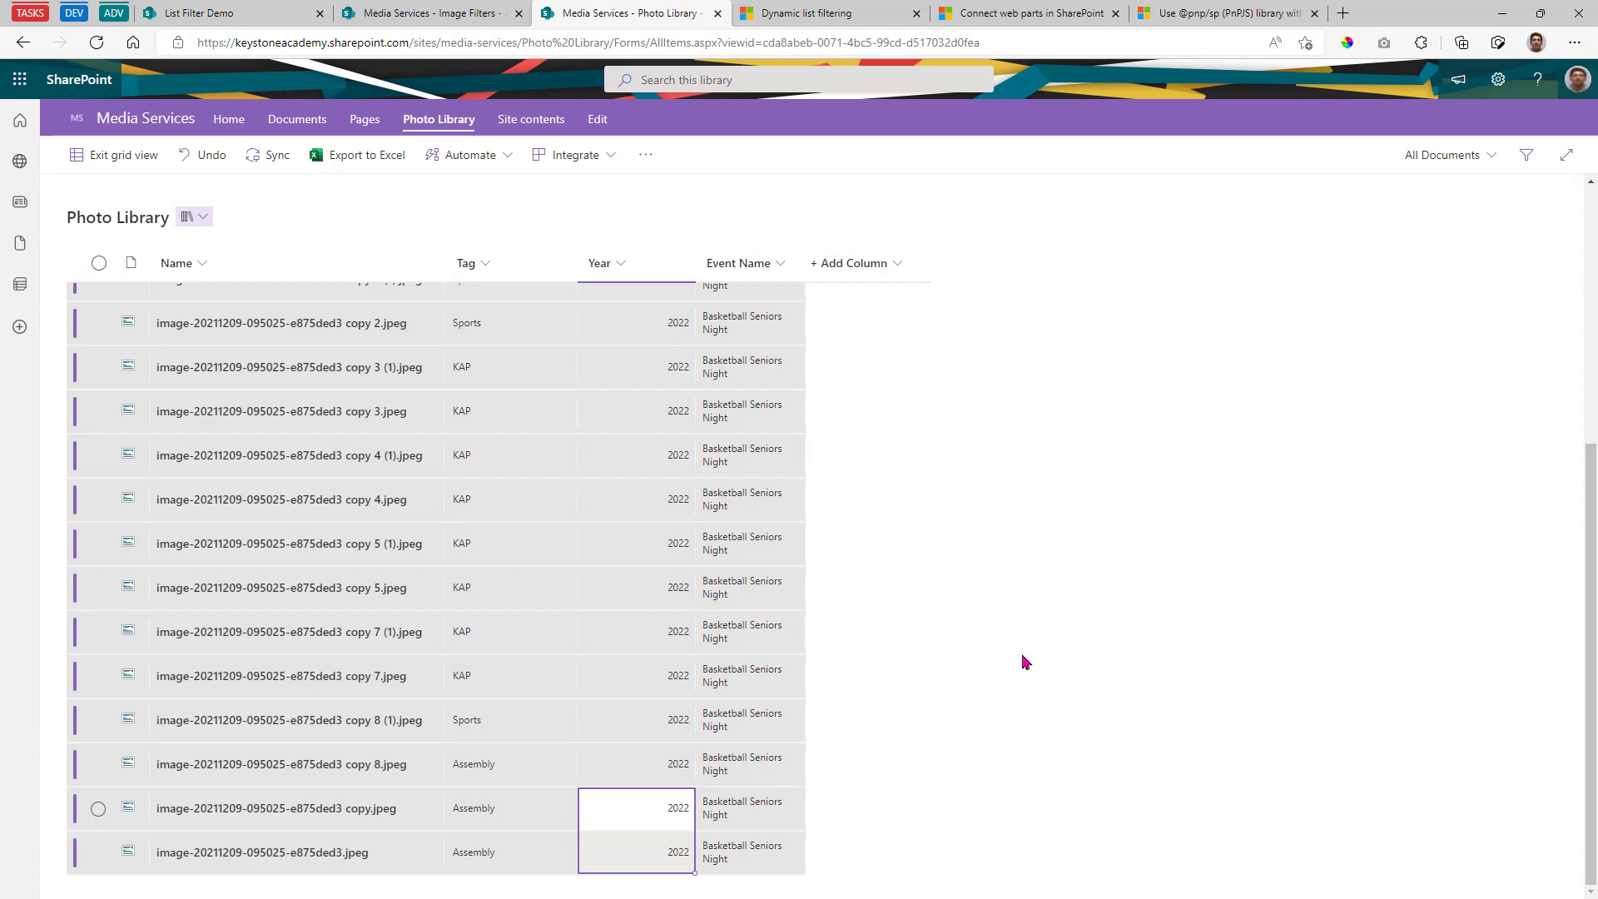
drag(805, 263, 862, 269)
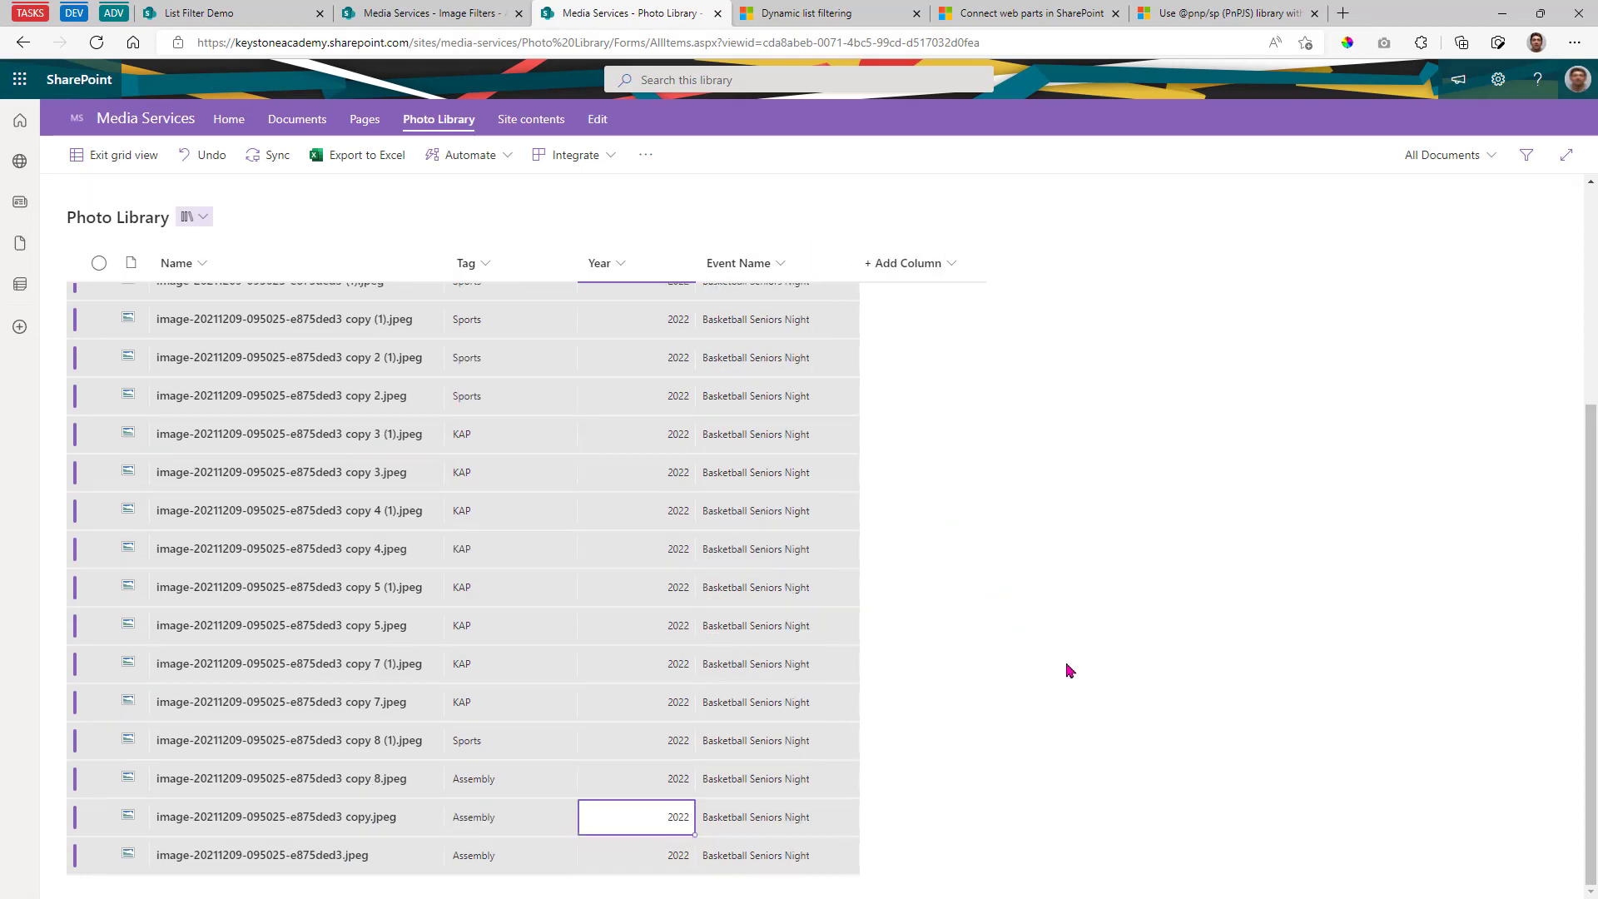
scroll(1200, 624, up, 5)
scroll(1047, 633, up, 2)
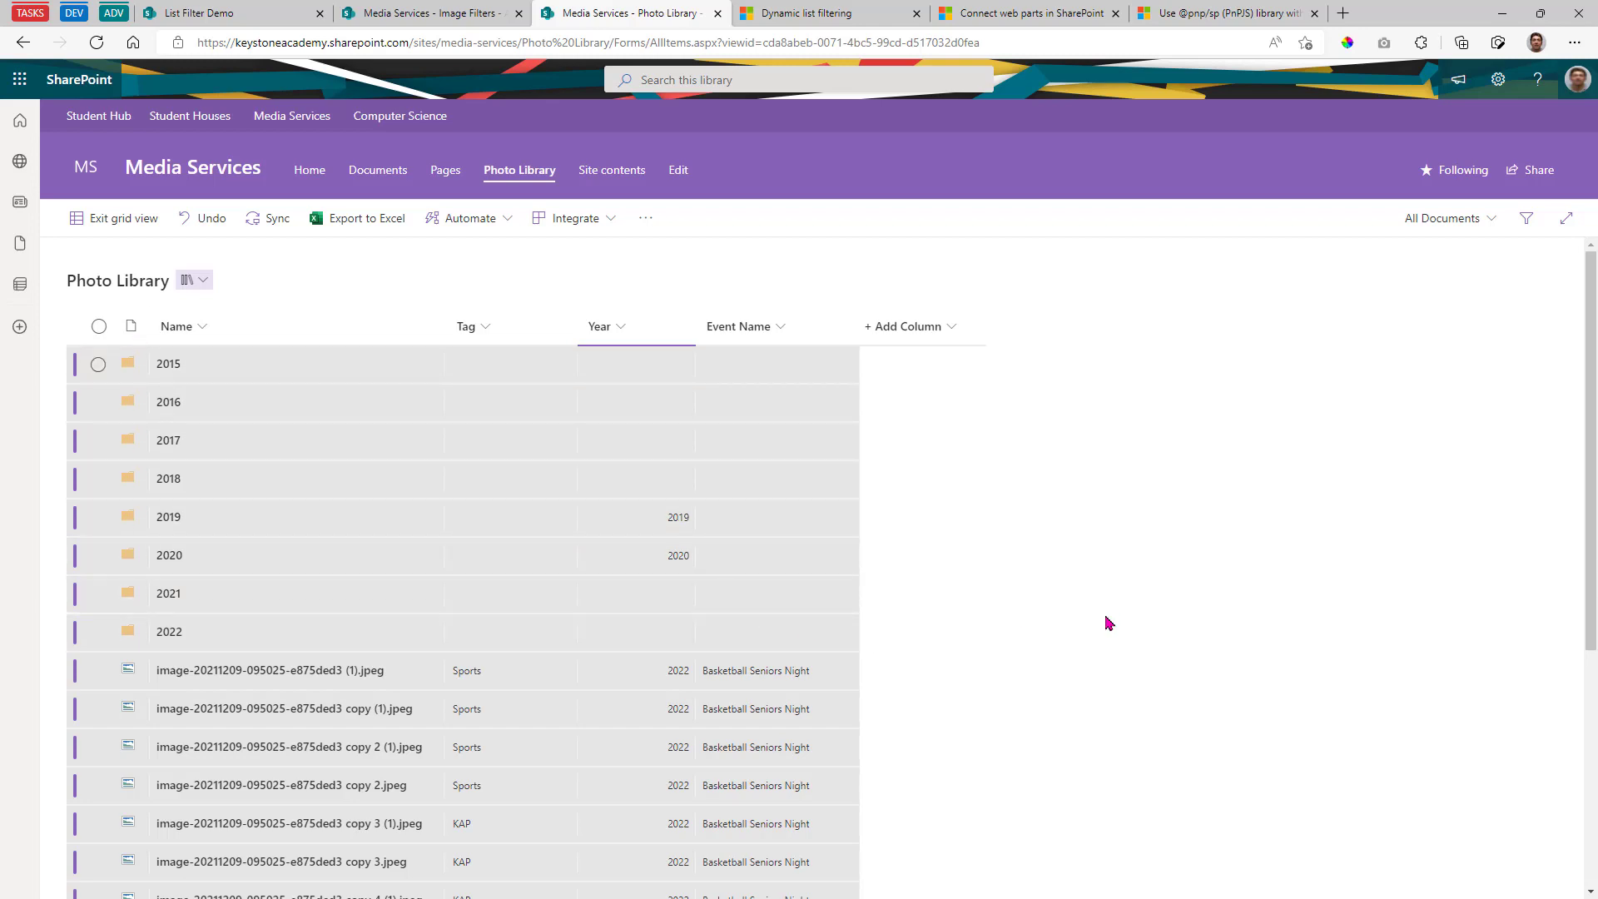
scroll(1082, 703, down, 5)
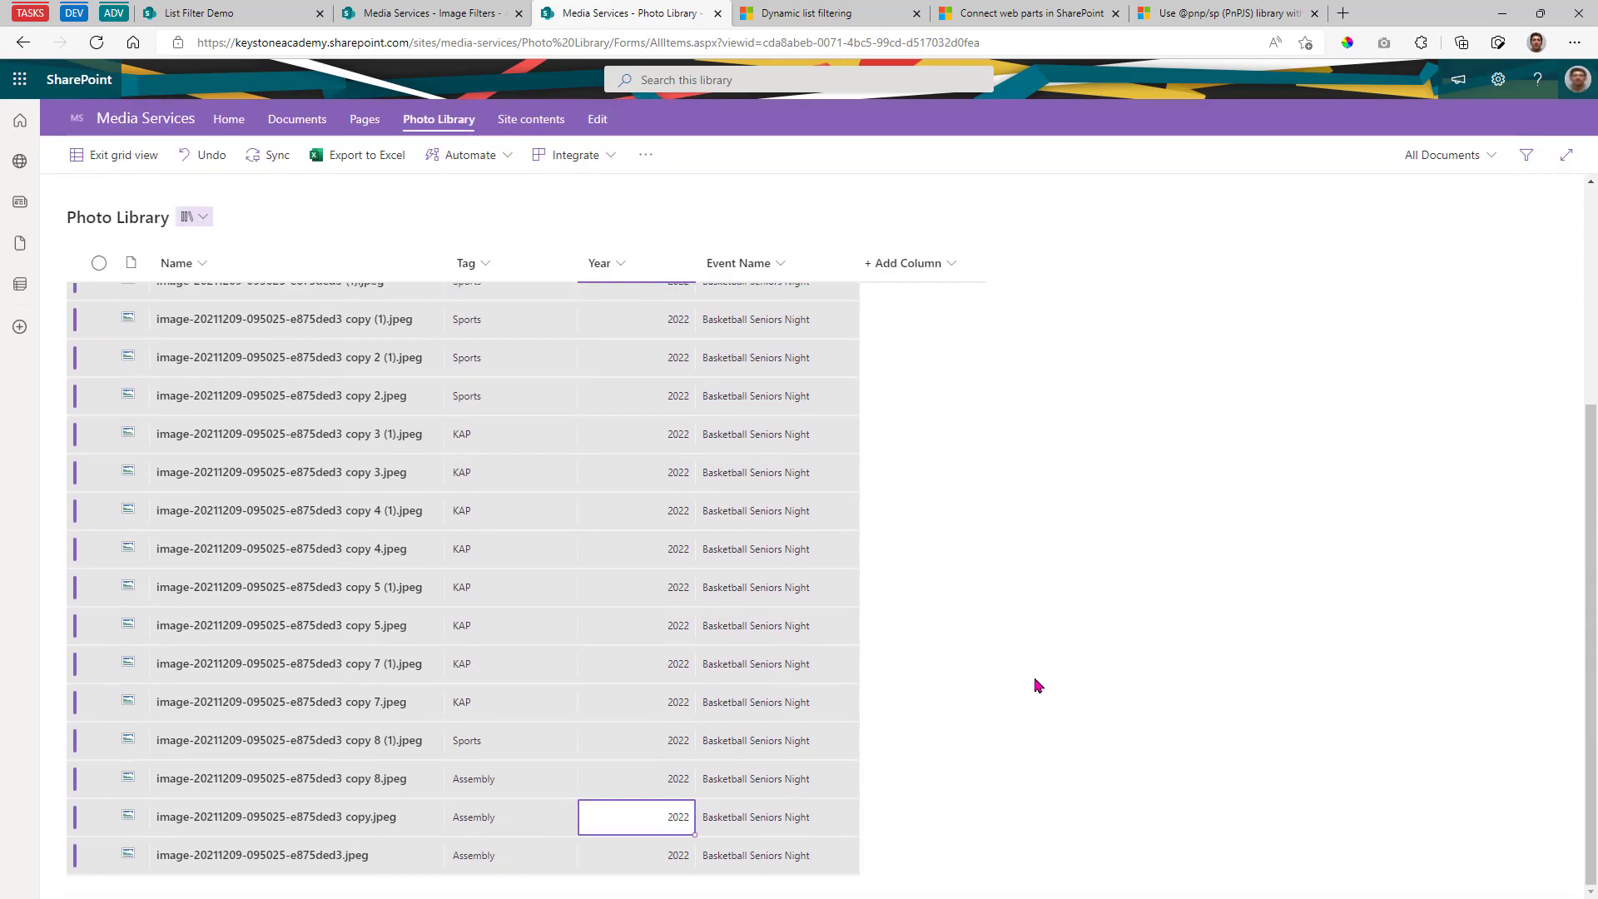
scroll(1058, 698, up, 5)
scroll(1099, 732, down, 5)
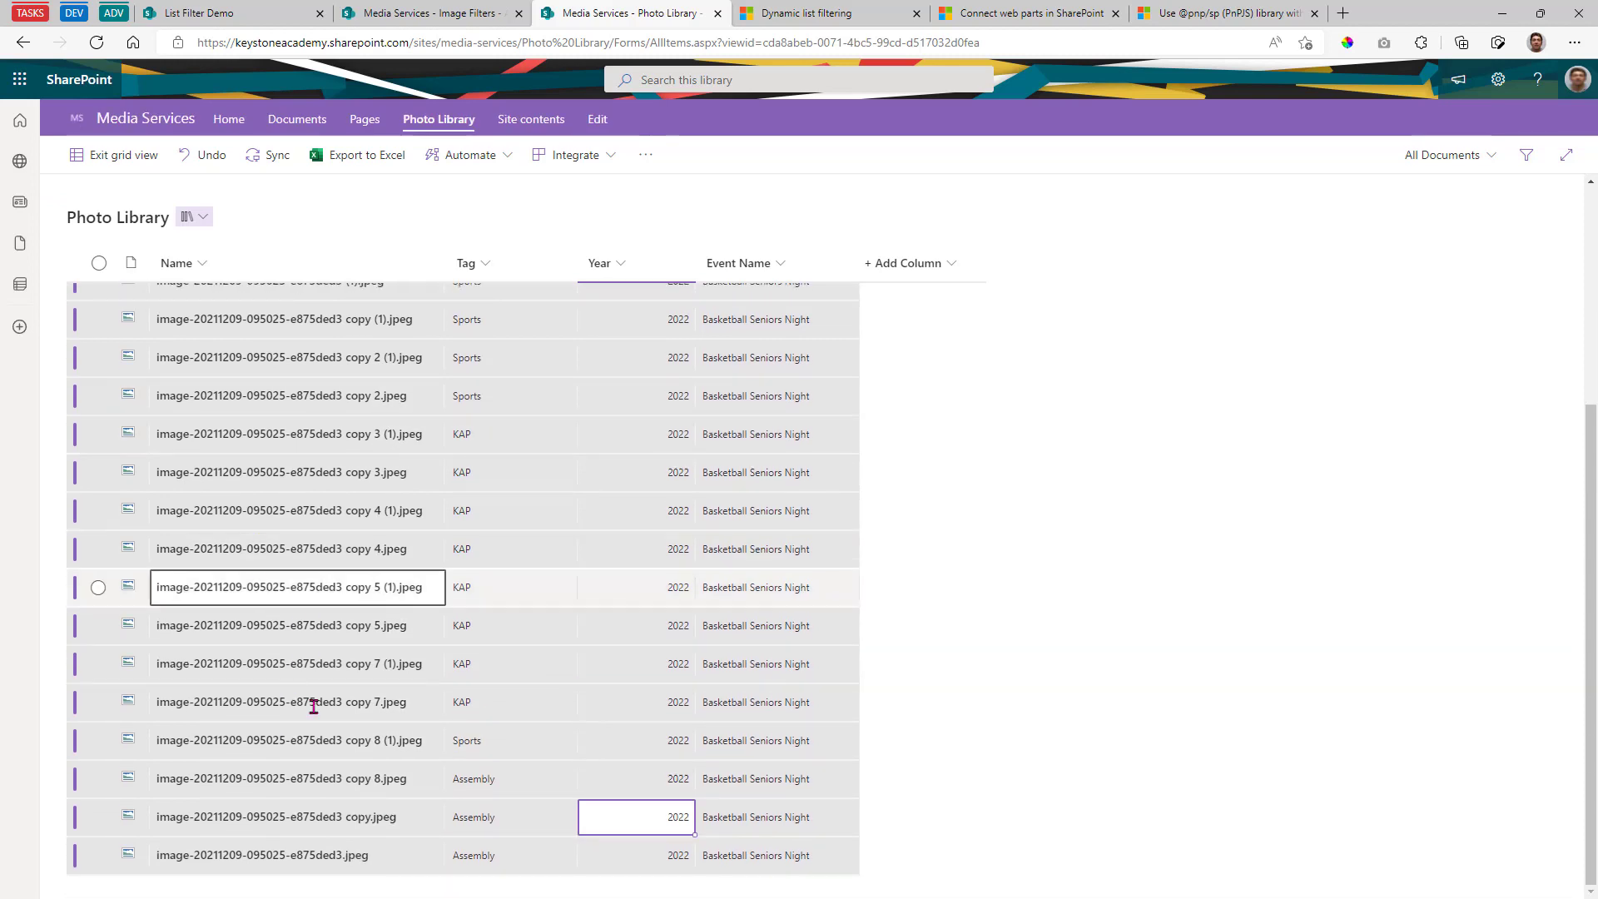
scroll(328, 649, up, 5)
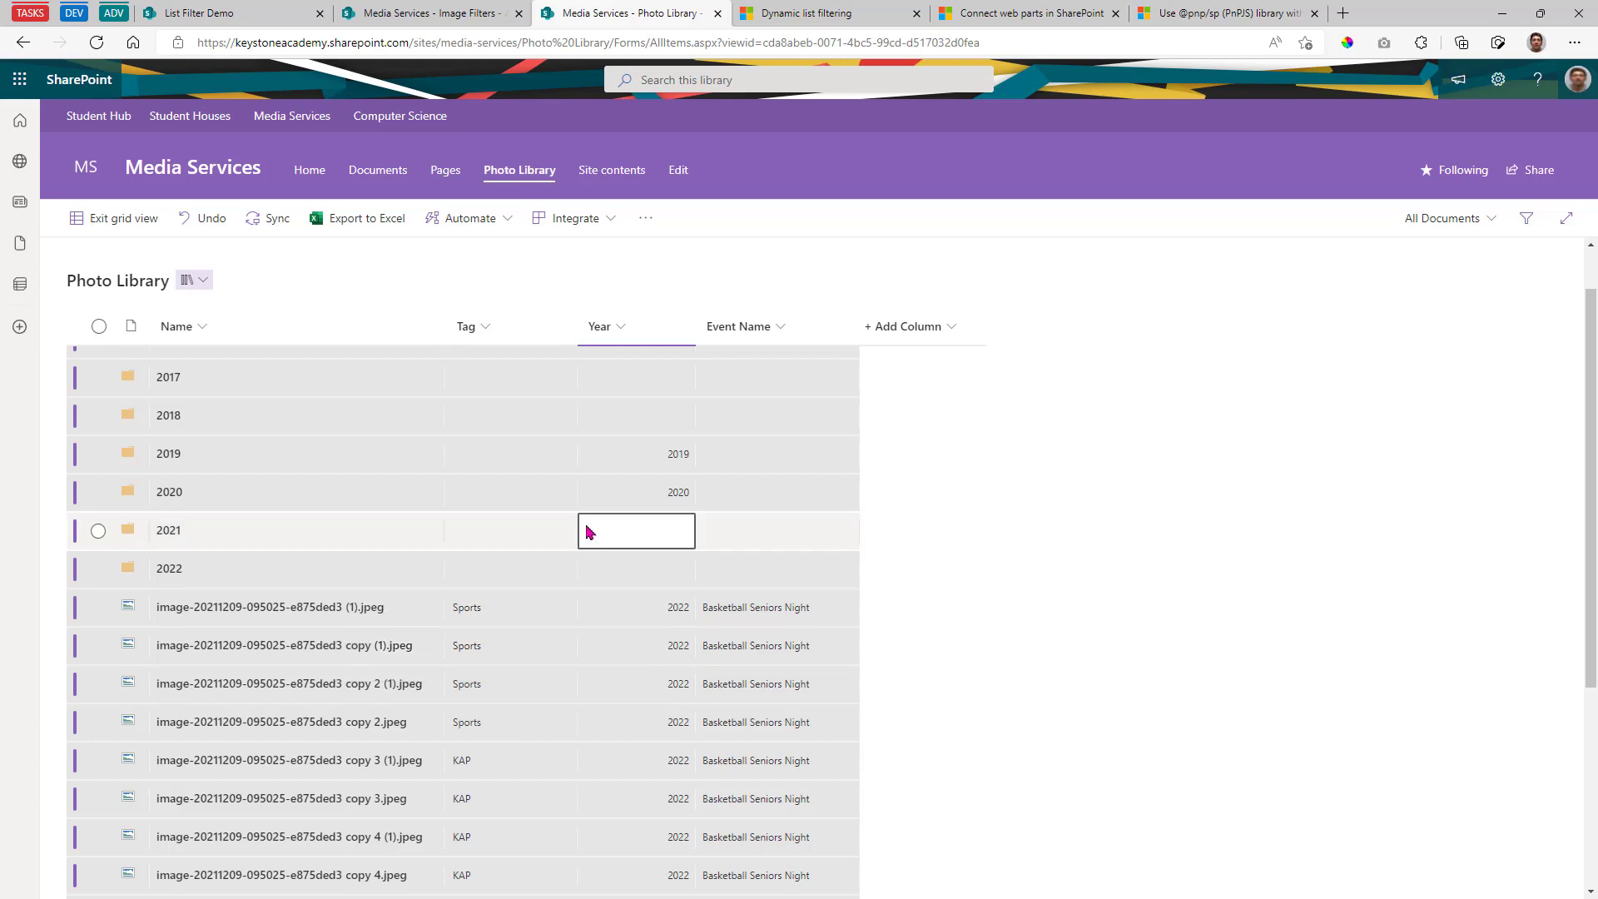
- Add an Image-type column named Thumbnail and save it
click(932, 327)
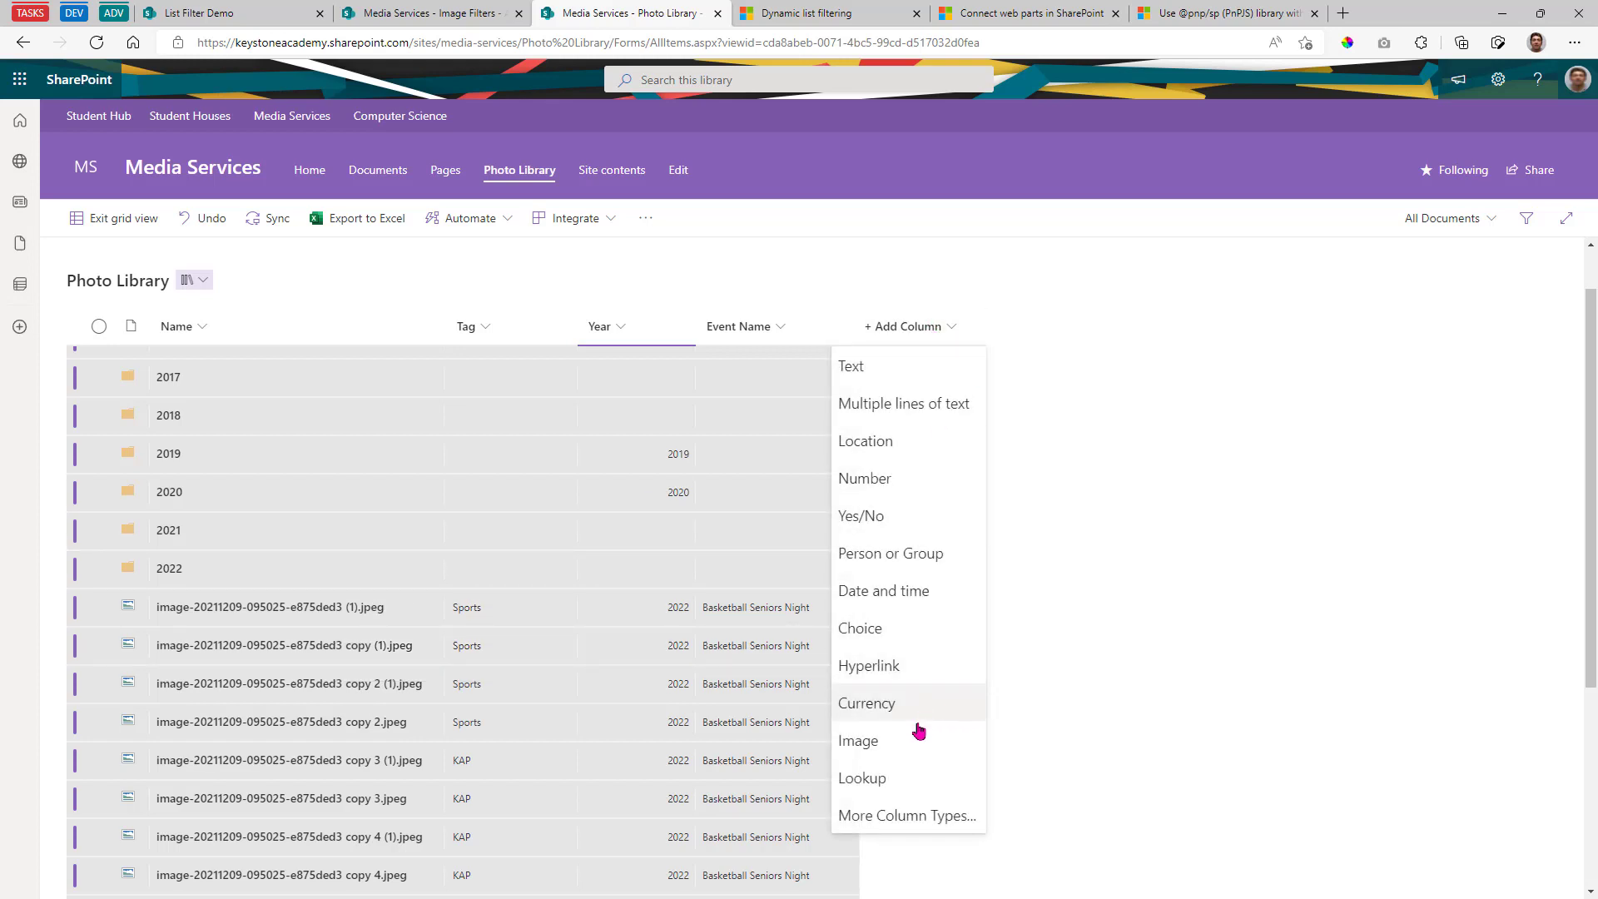
click(874, 743)
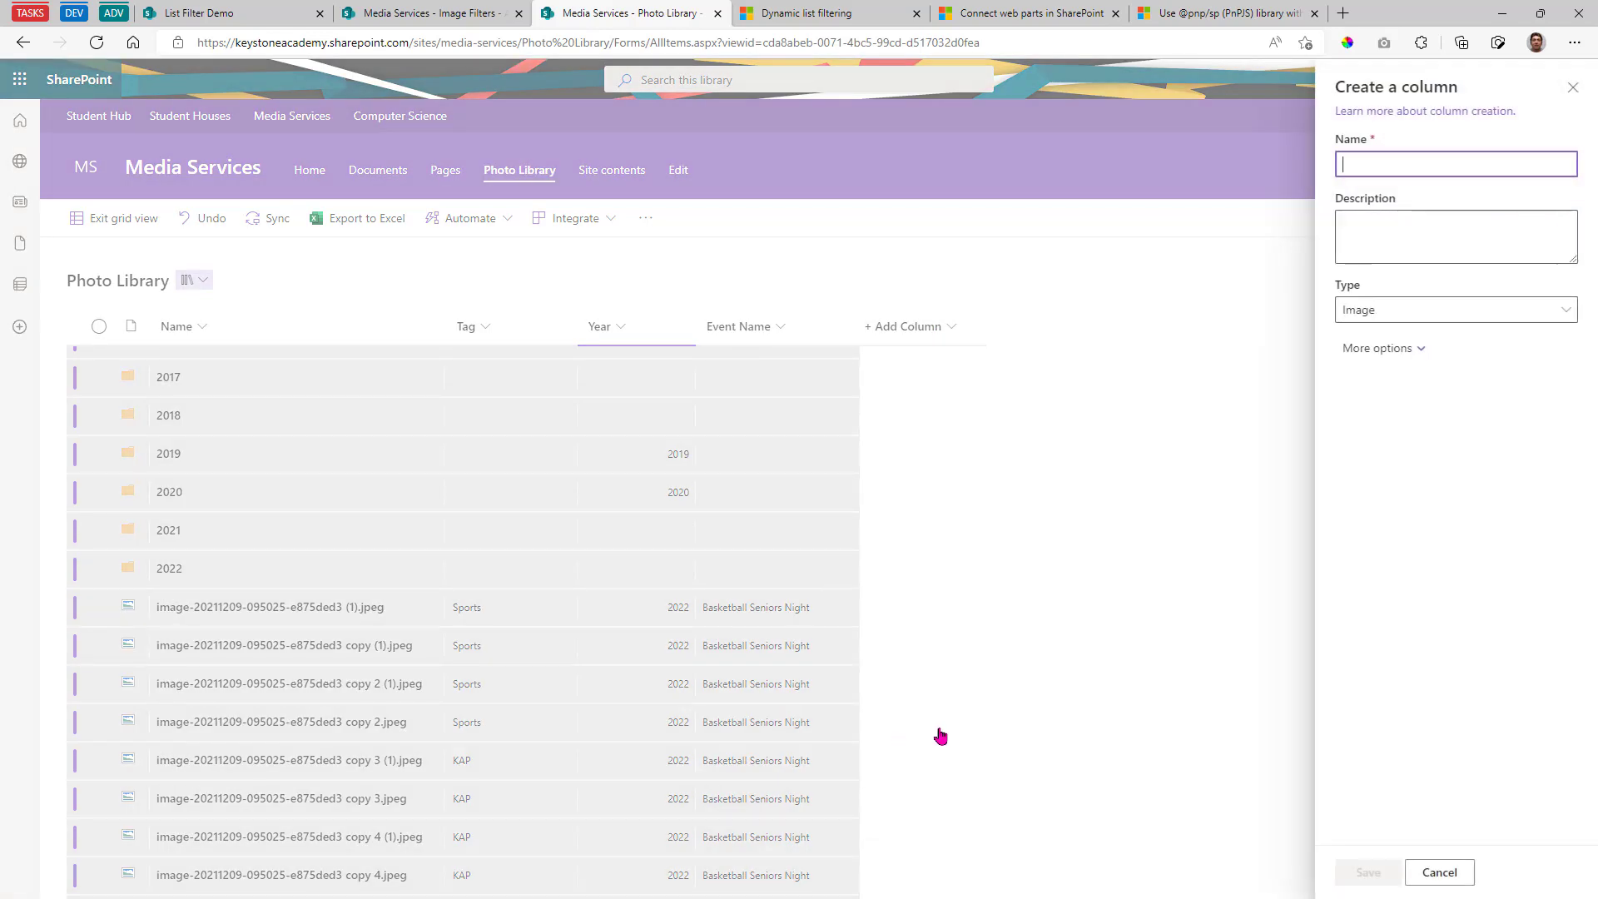
text(Thumbnail)
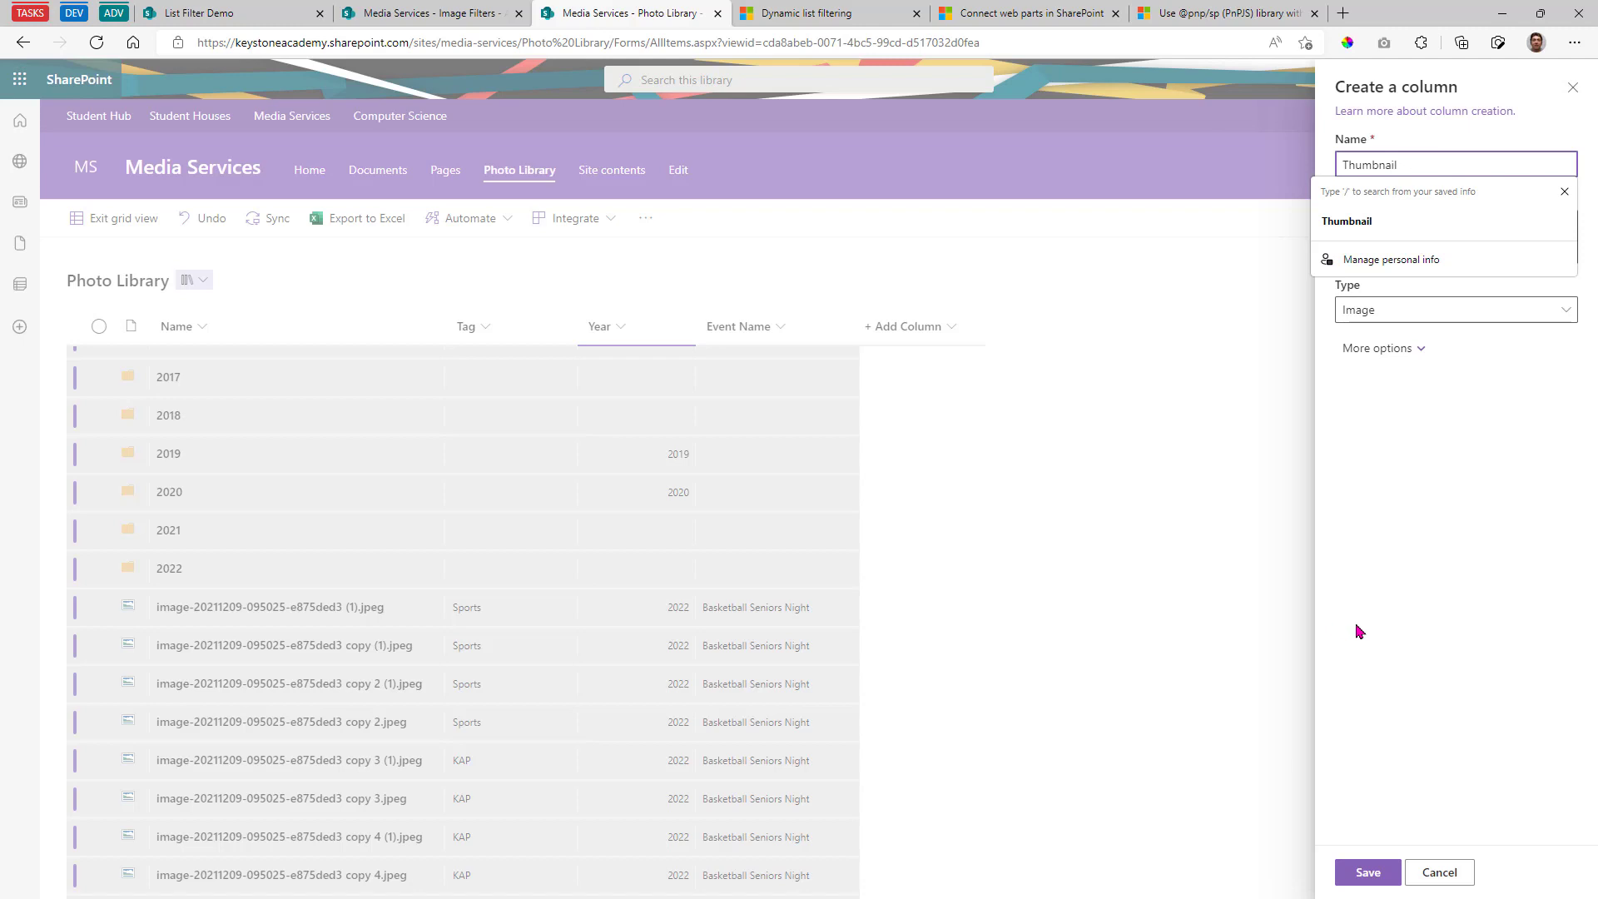
click(1363, 632)
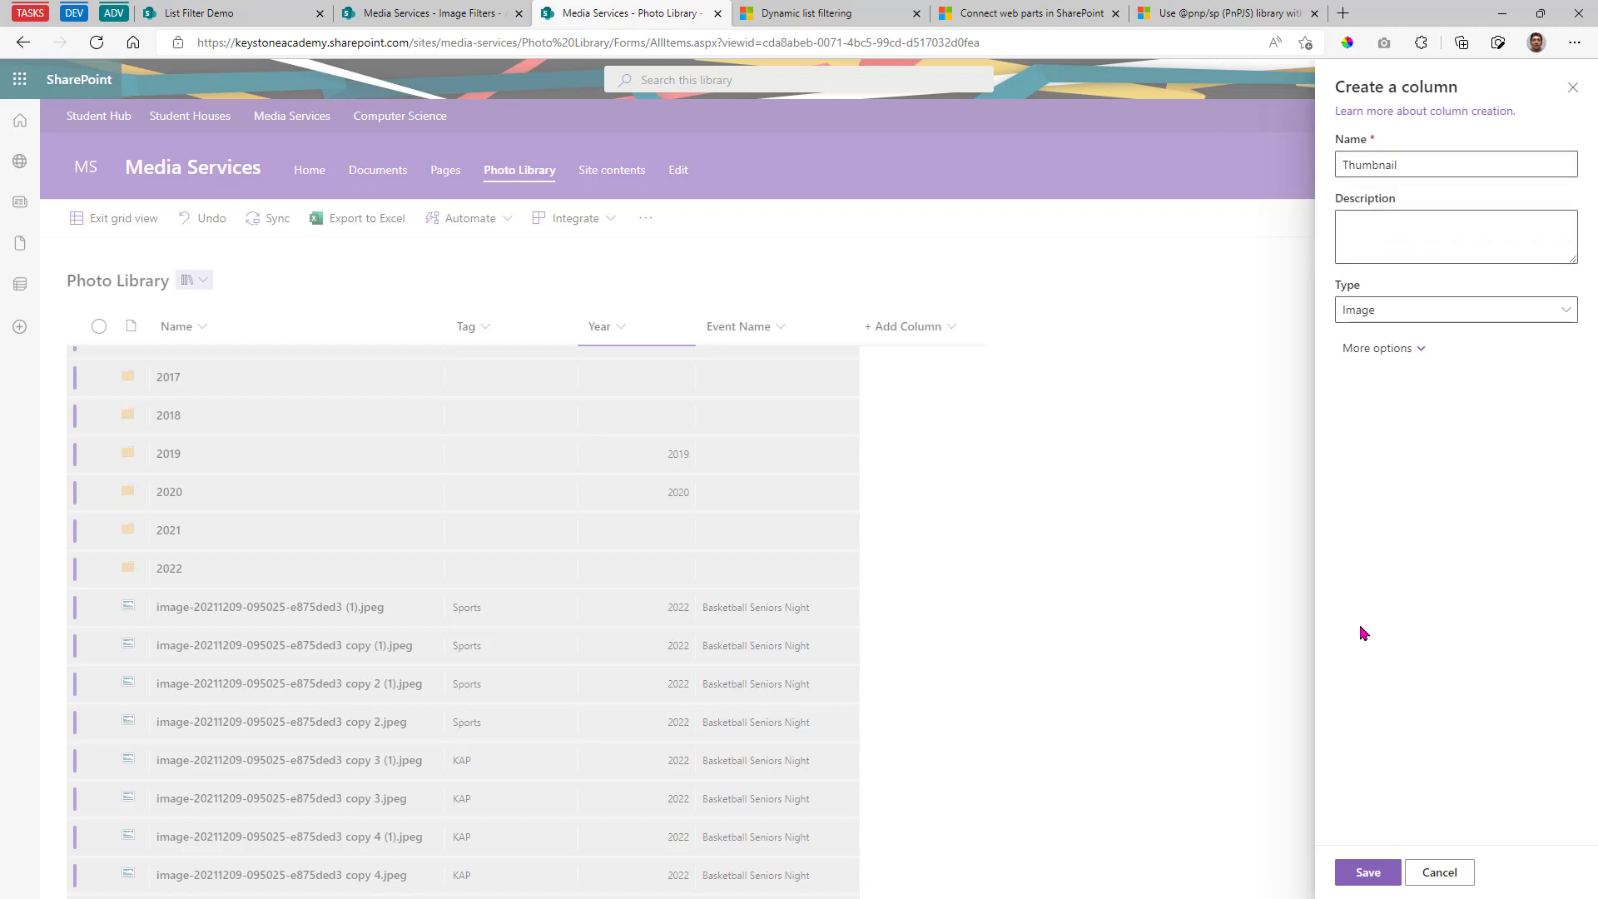
click(1368, 871)
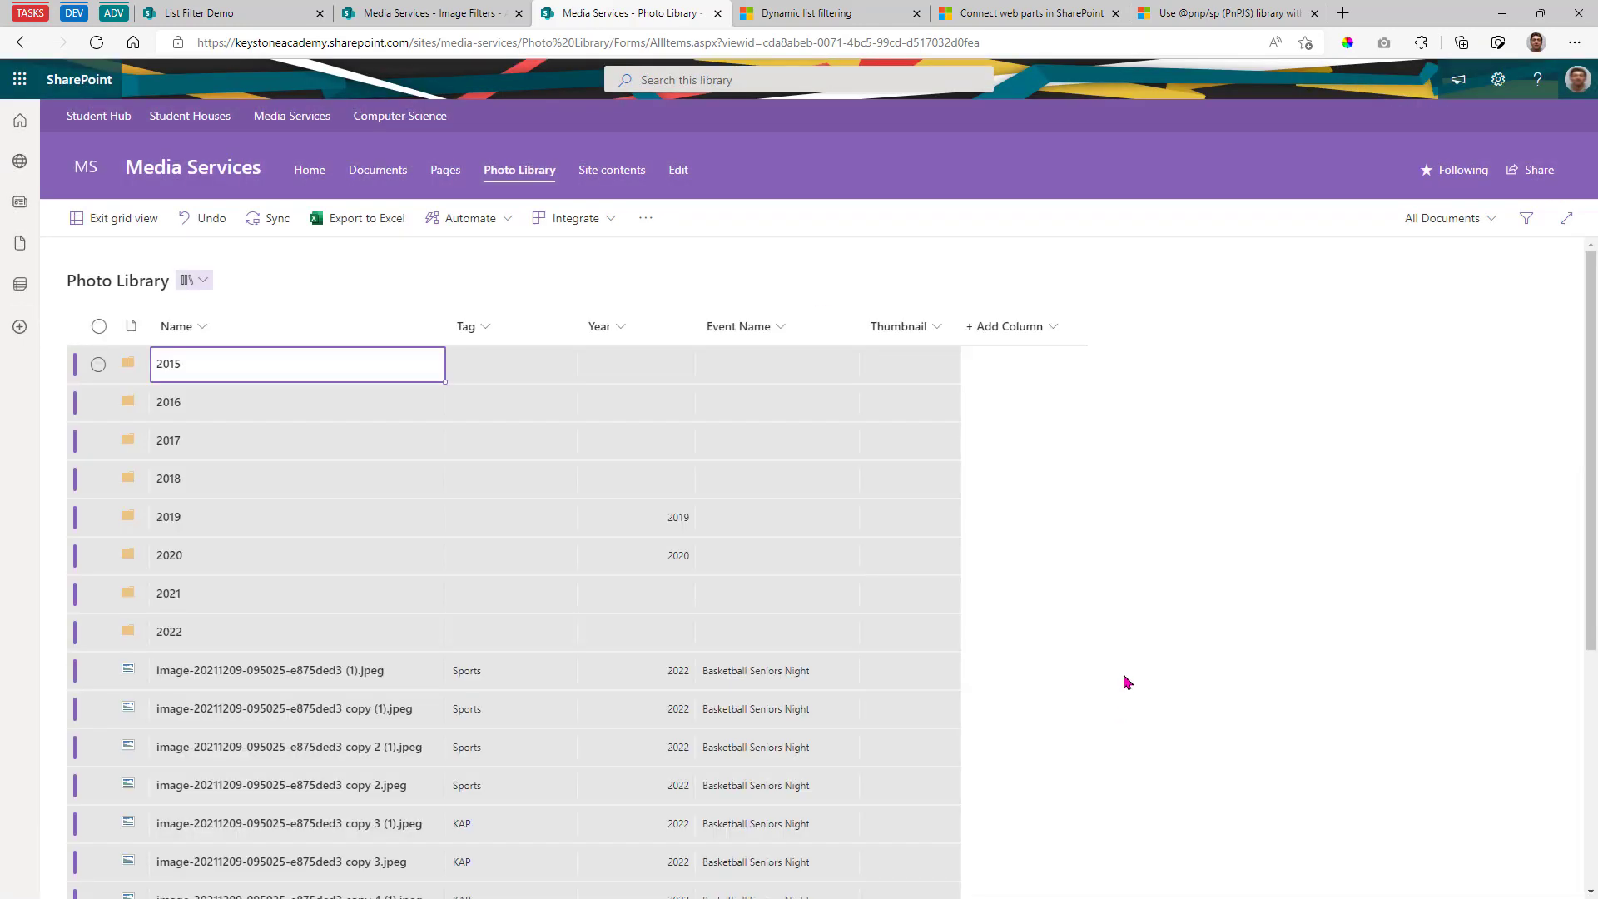
- Exit grid view so the photos appear as thumbnails in the standard view
scroll(1246, 722, down, 5)
scroll(1170, 607, up, 3)
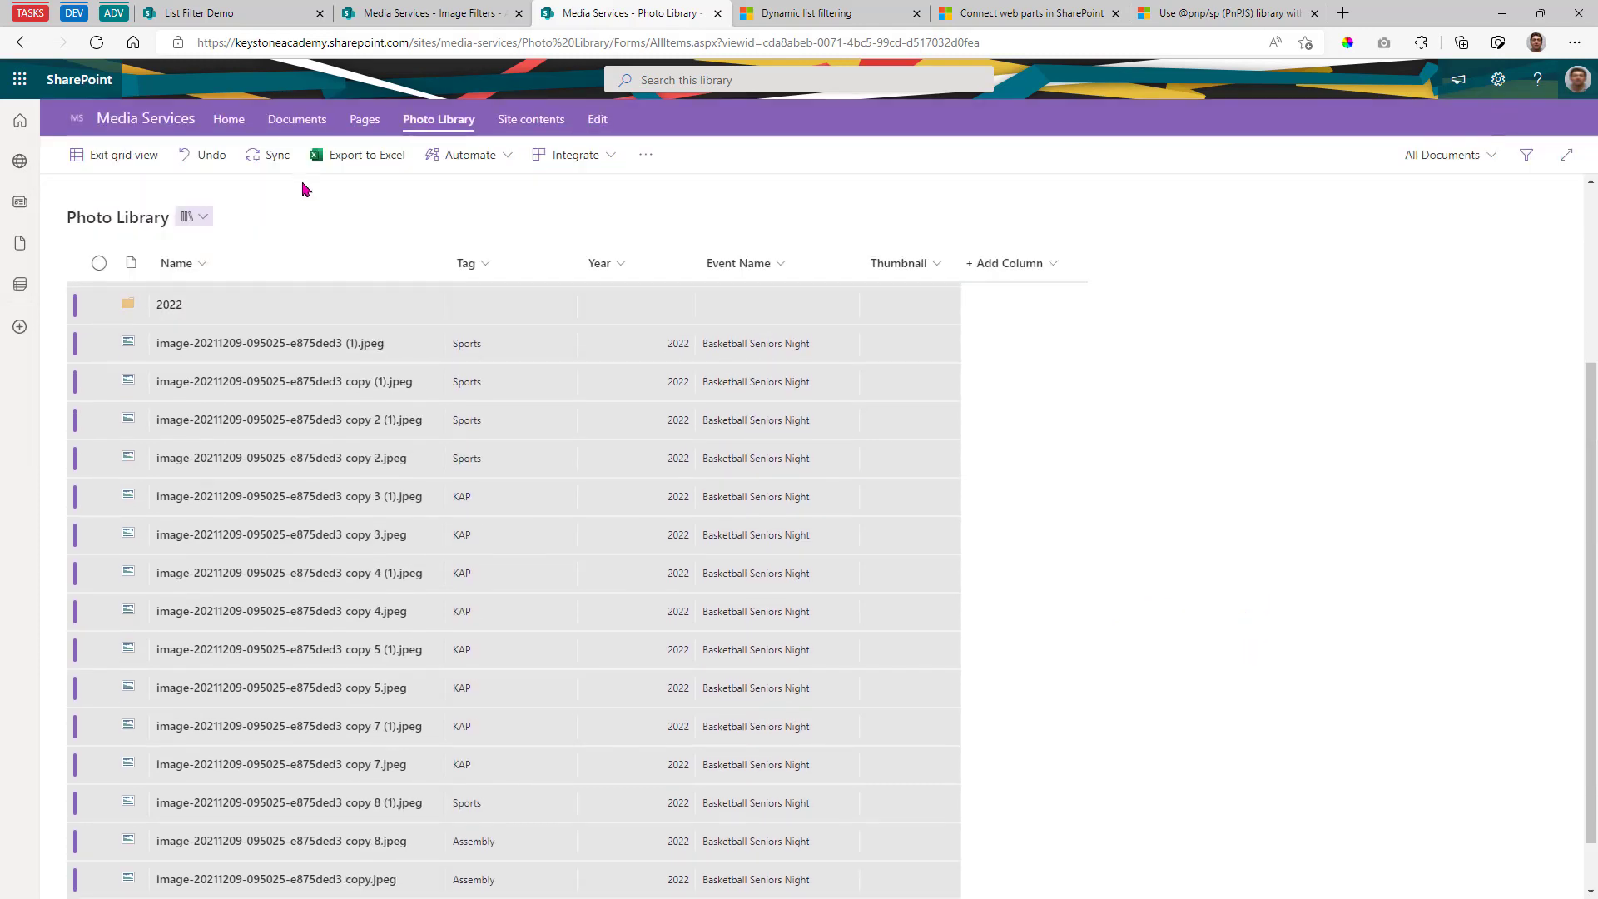
scroll(356, 205, up, 2)
click(112, 220)
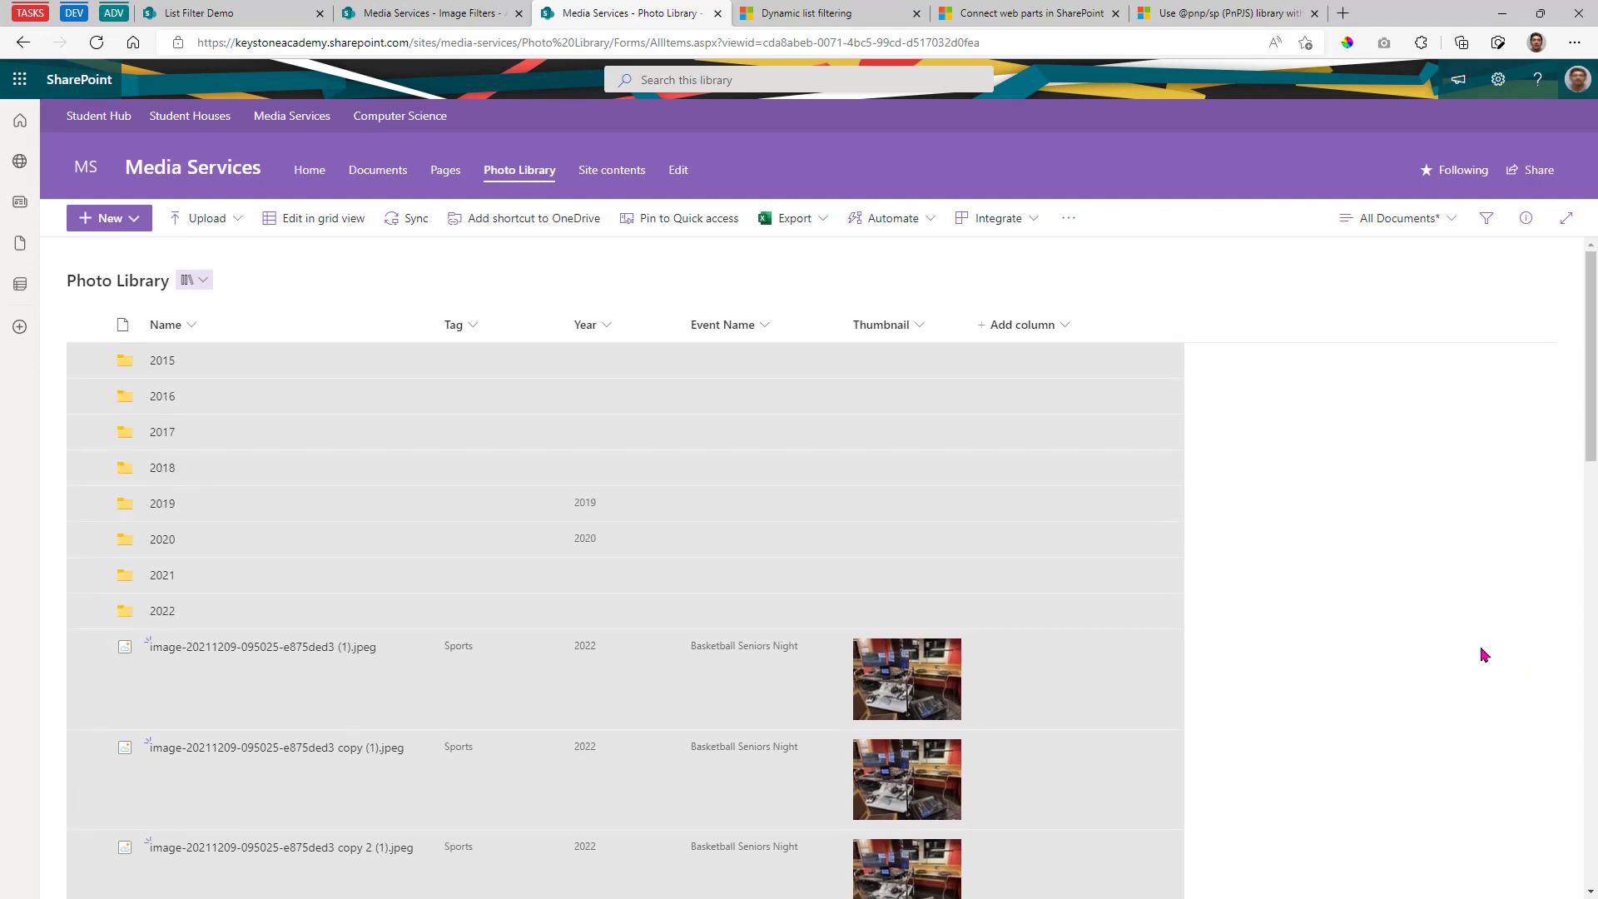
scroll(1237, 685, down, 15)
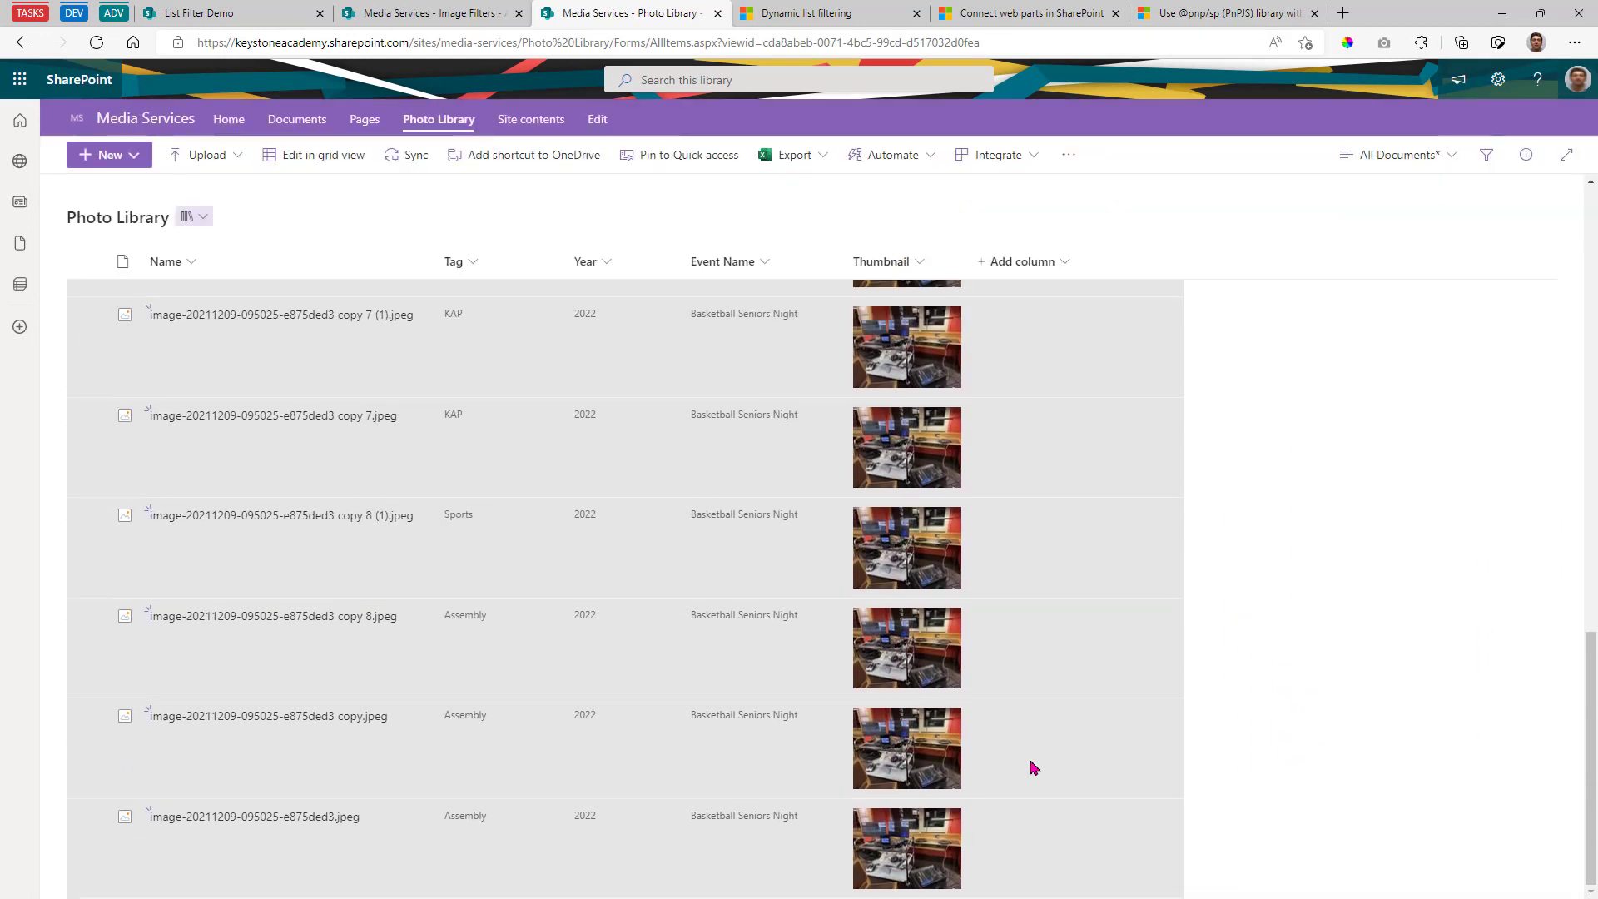
- Uncheck Name in Show/hide columns, leaving Tag, Year, Event Name and Thumbnail visible
scroll(392, 561, up, 10)
click(178, 324)
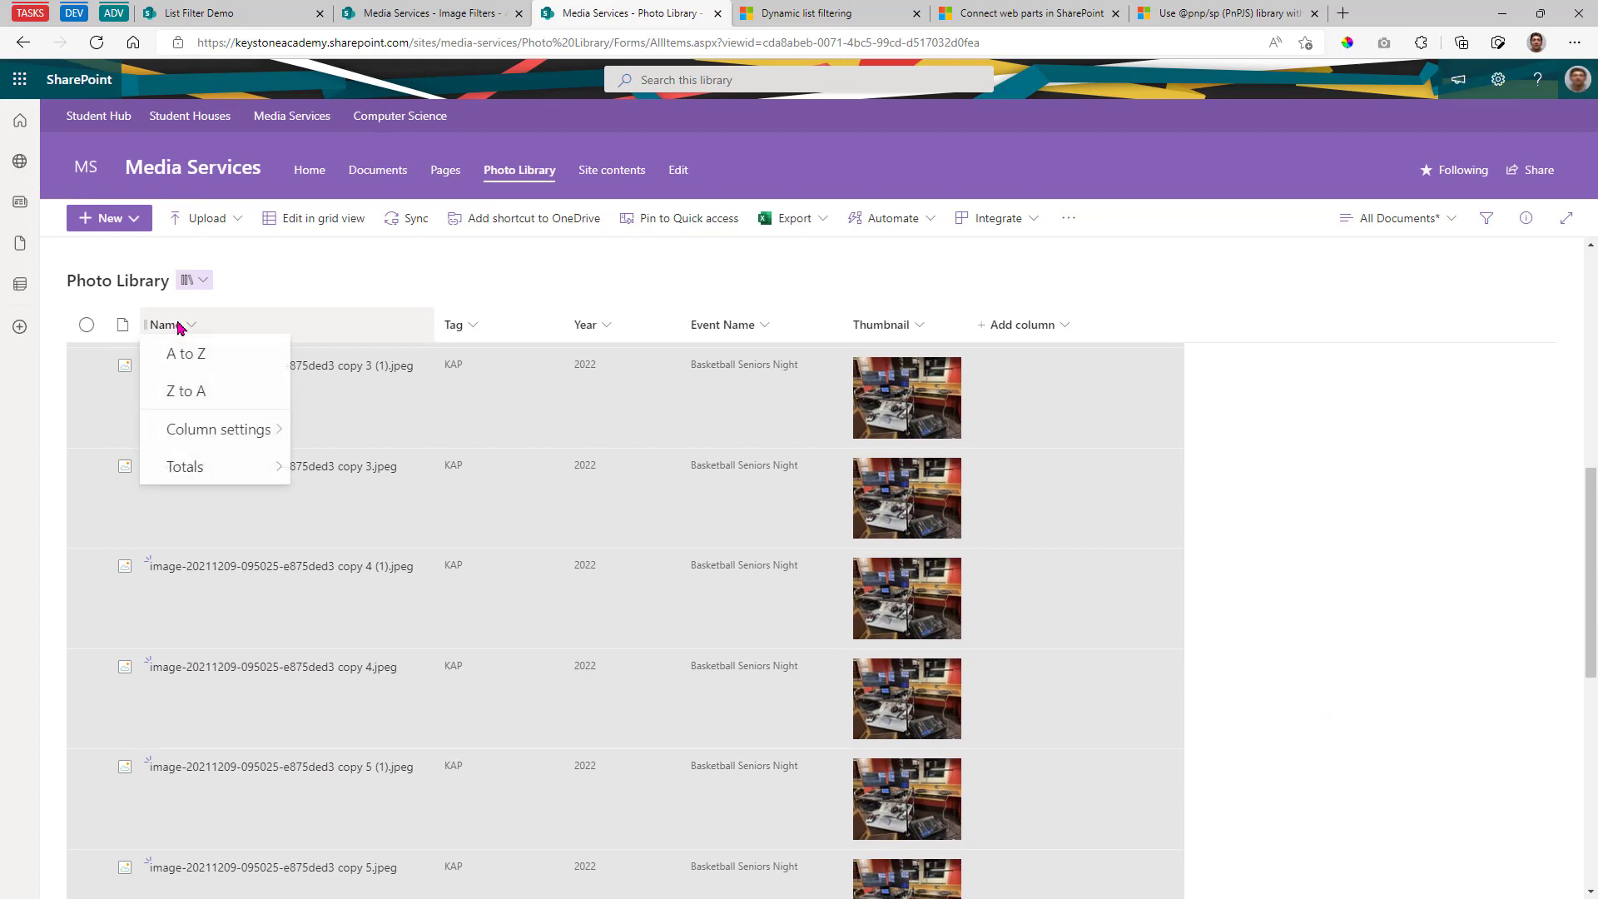
mouse_move(250, 442)
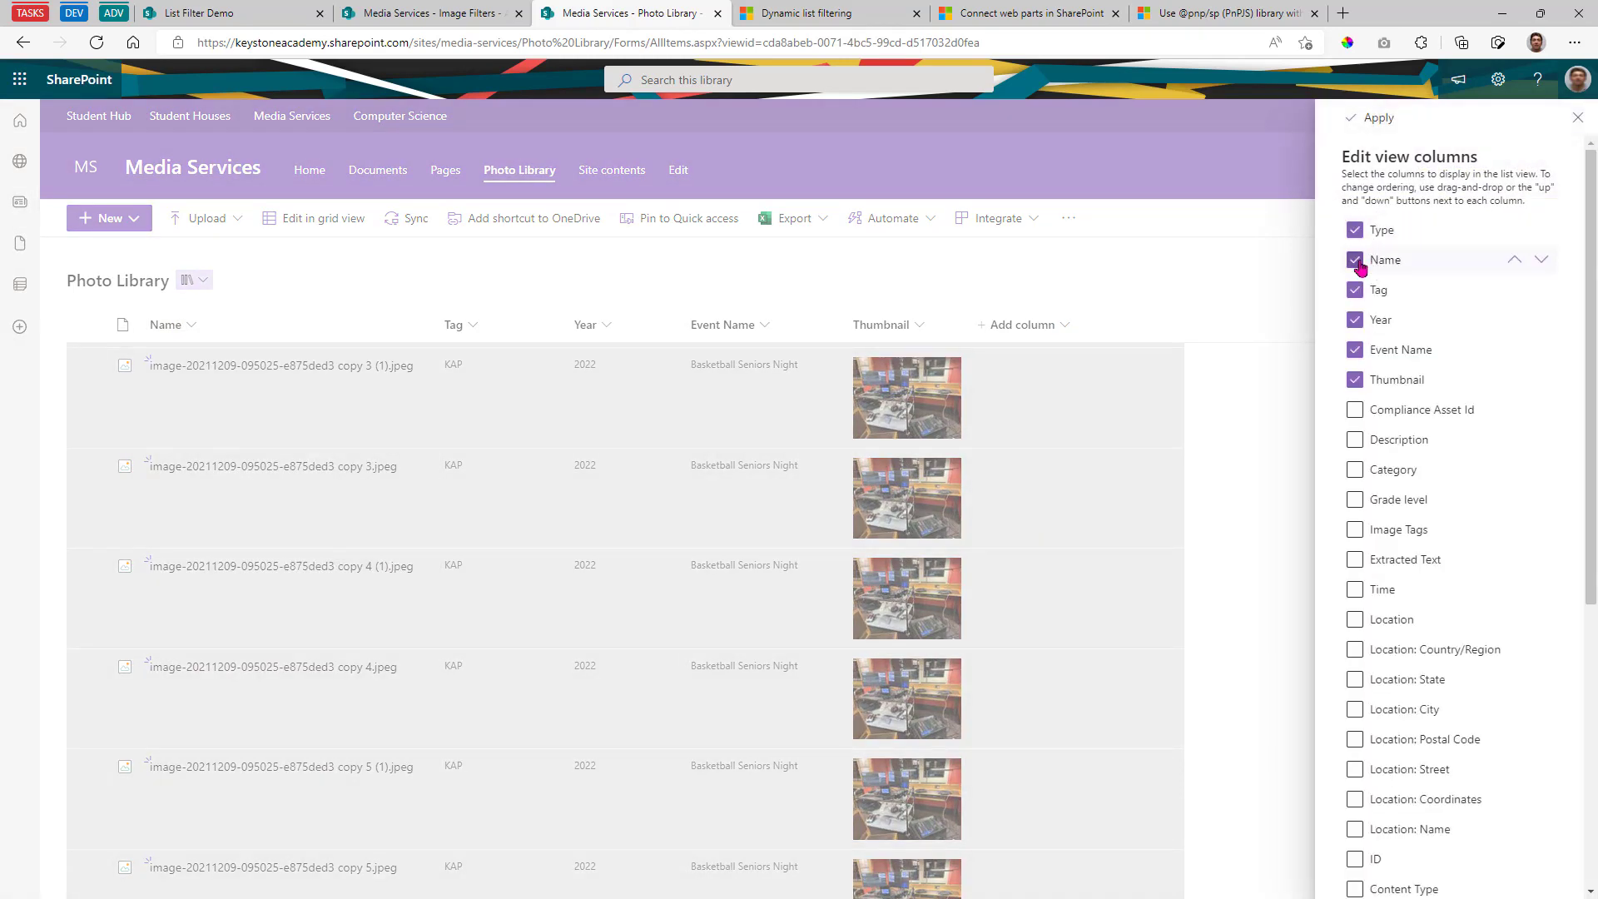
click(1355, 260)
click(1373, 119)
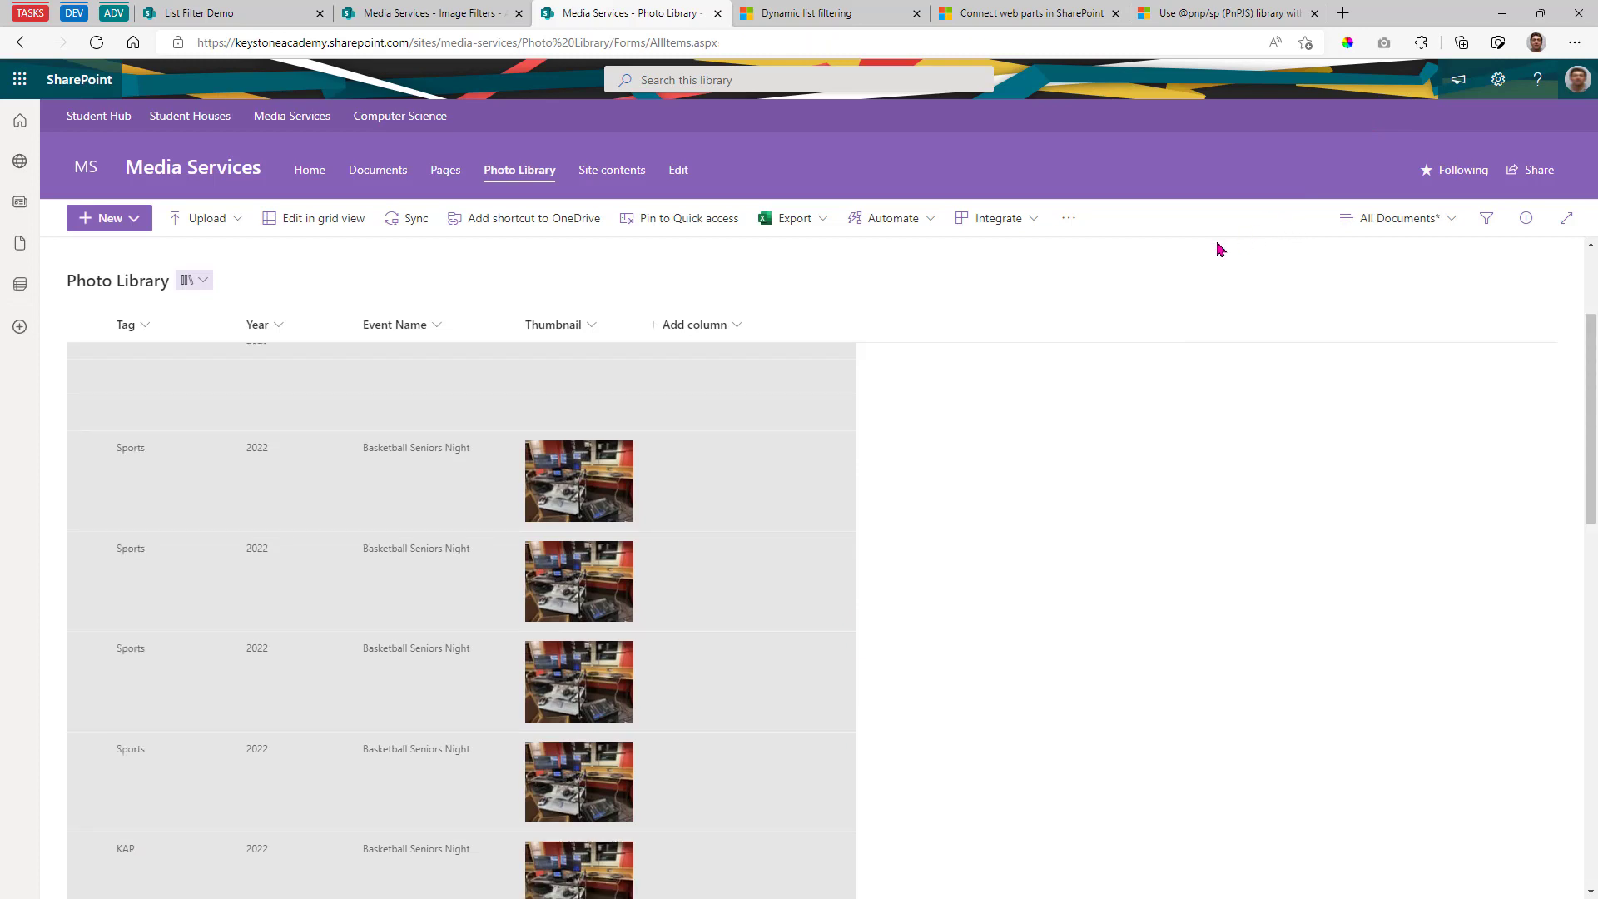
- Drag the Thumbnail column ahead of Tag and open its Column settings menu
drag(557, 333, 125, 333)
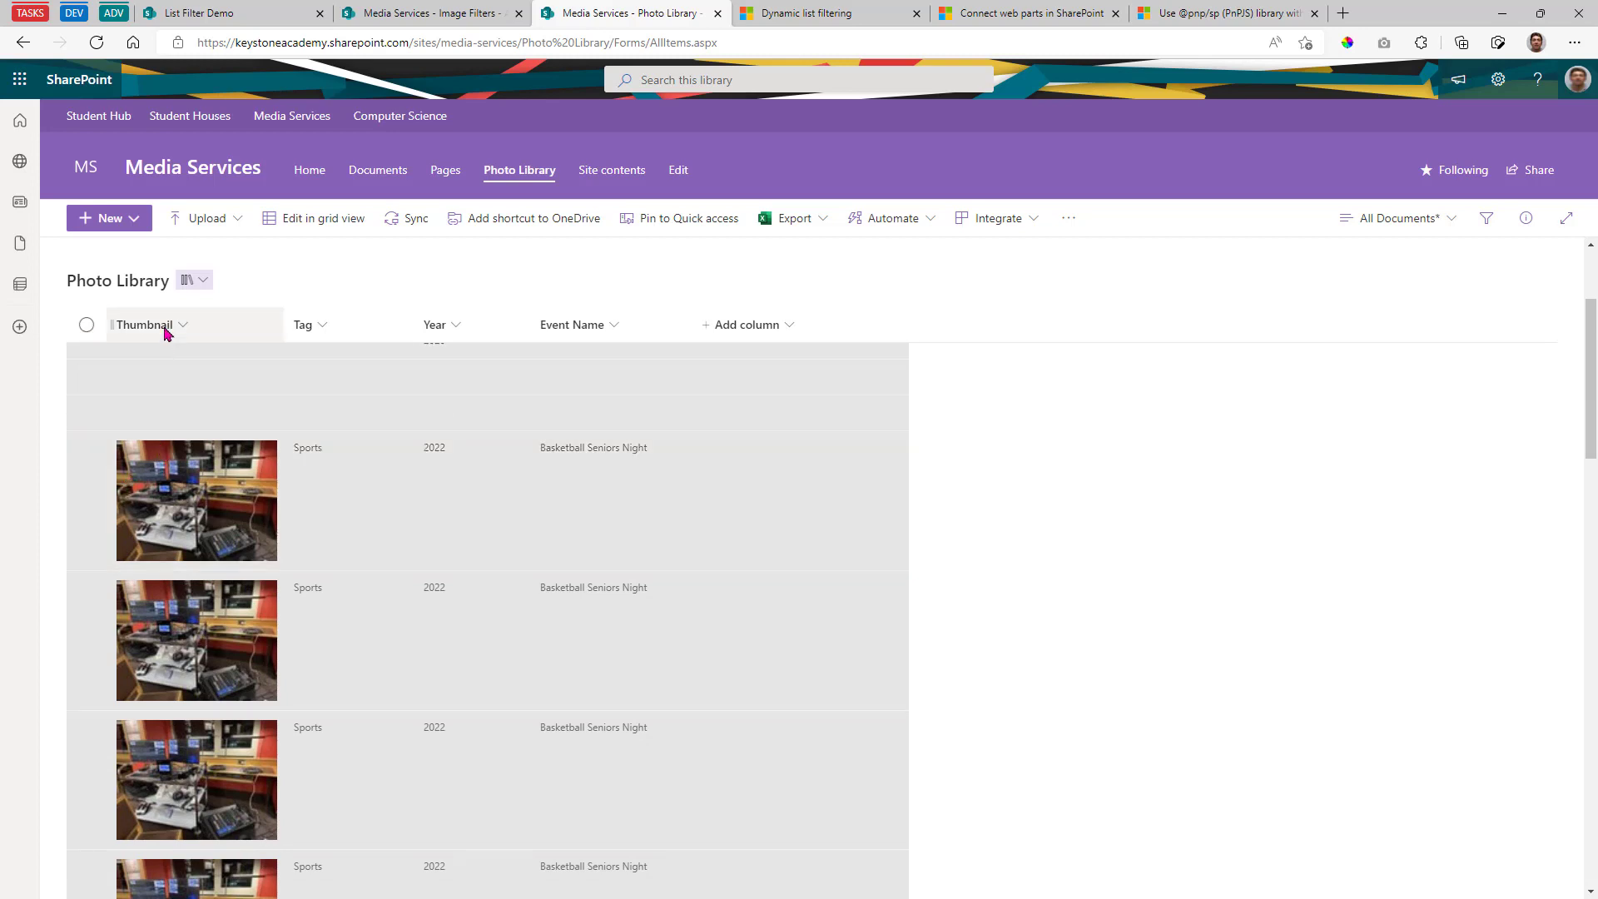
click(204, 333)
mouse_move(202, 377)
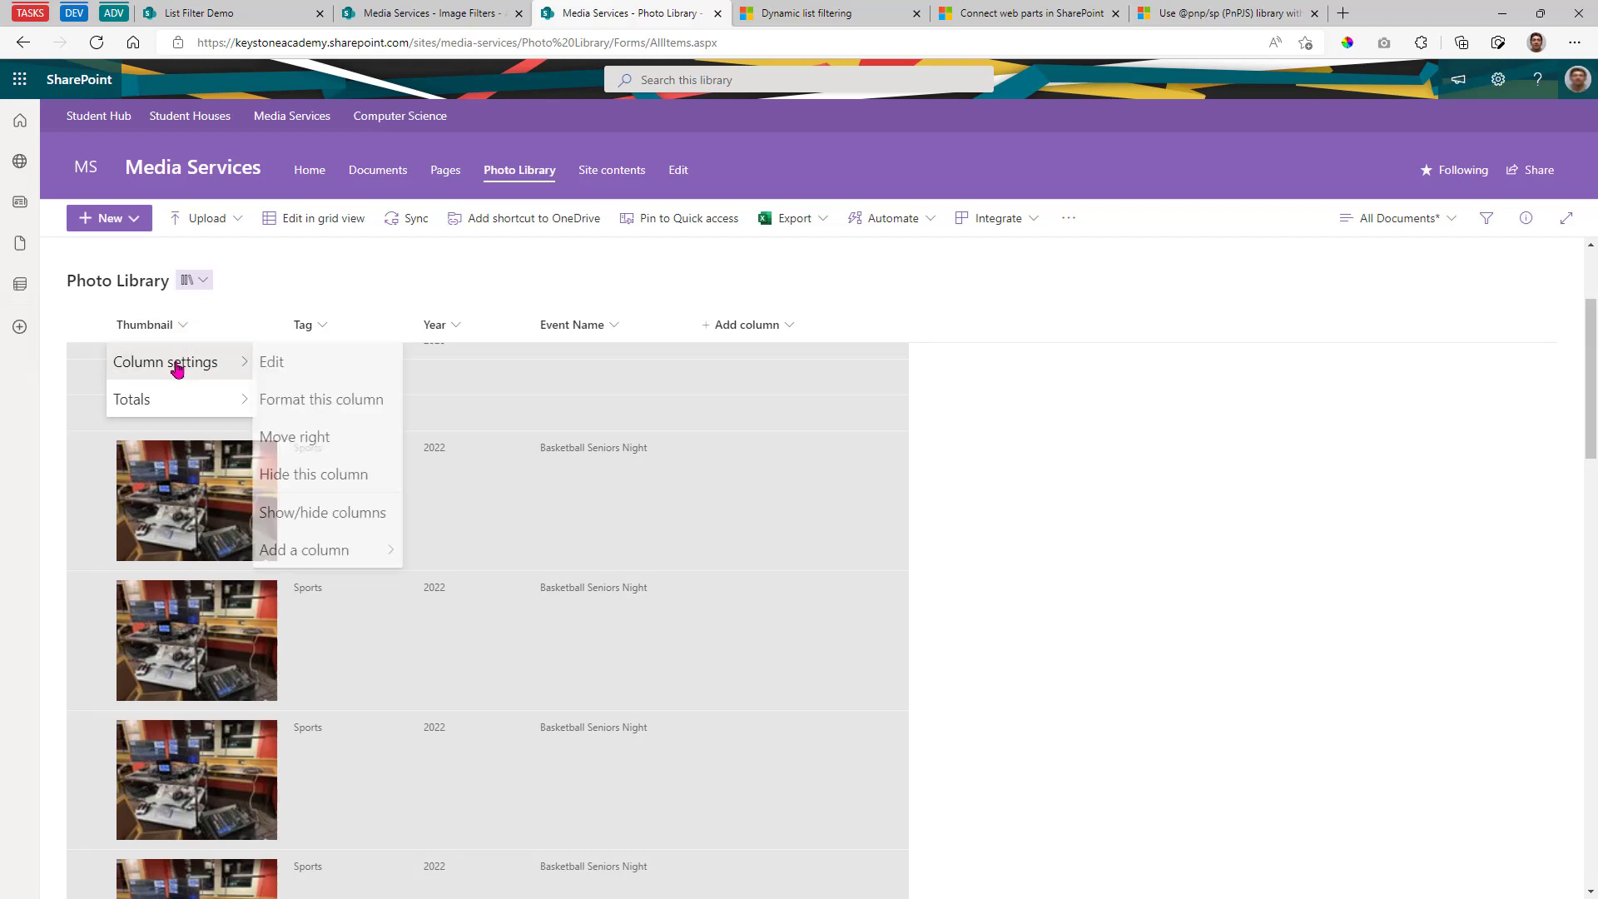
- Open Format this column, switch to Format view, and set the layout to Gallery
click(304, 407)
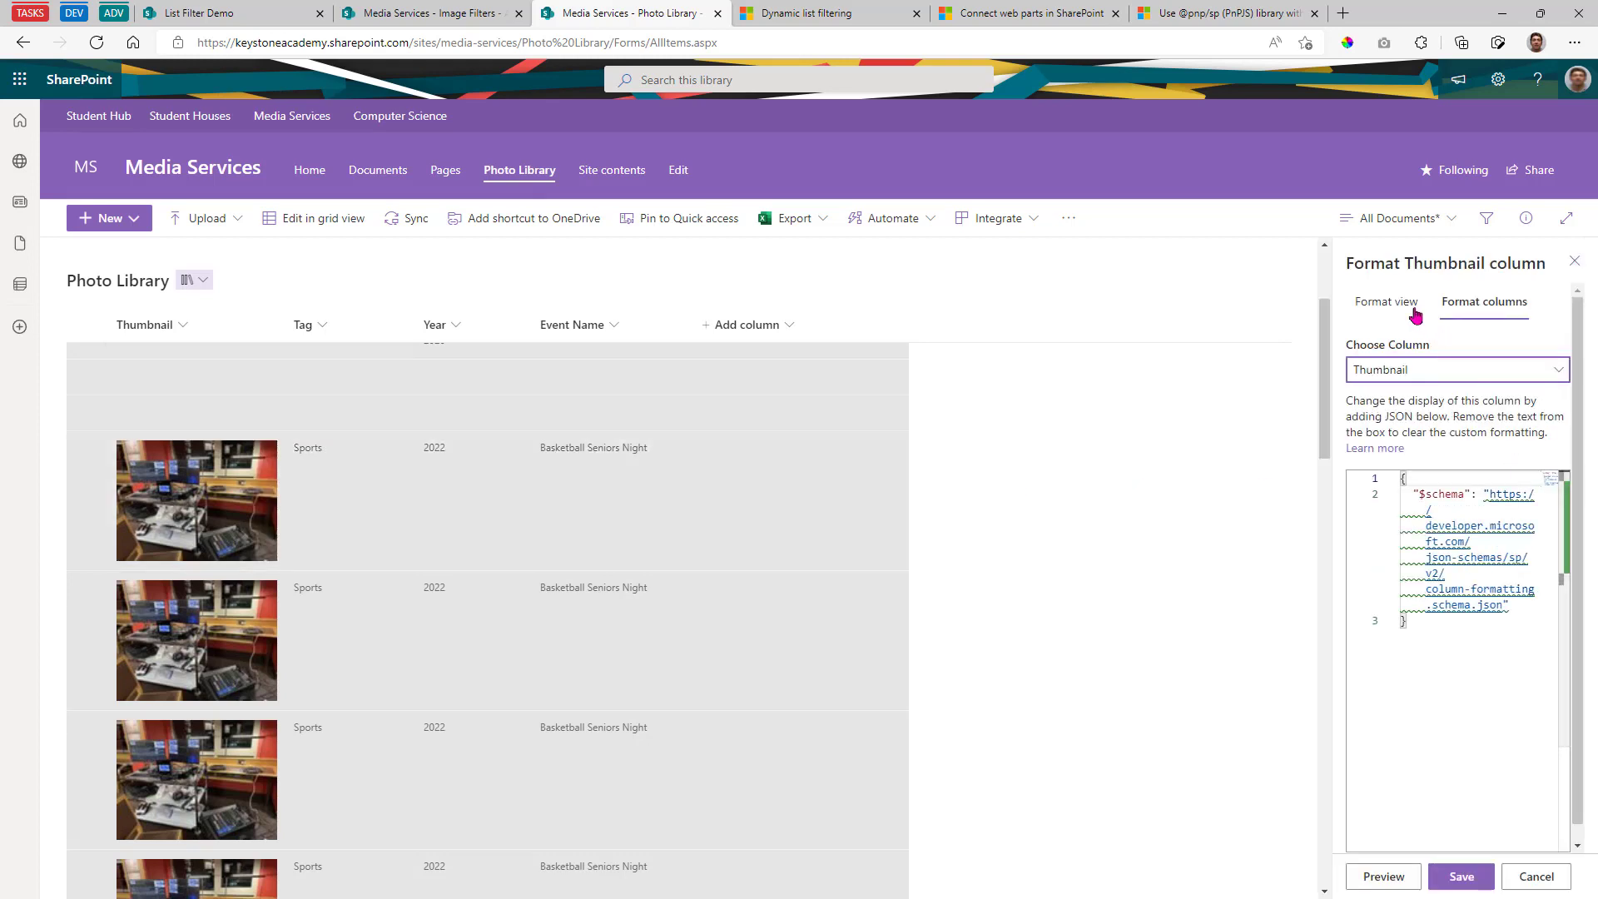
click(1412, 310)
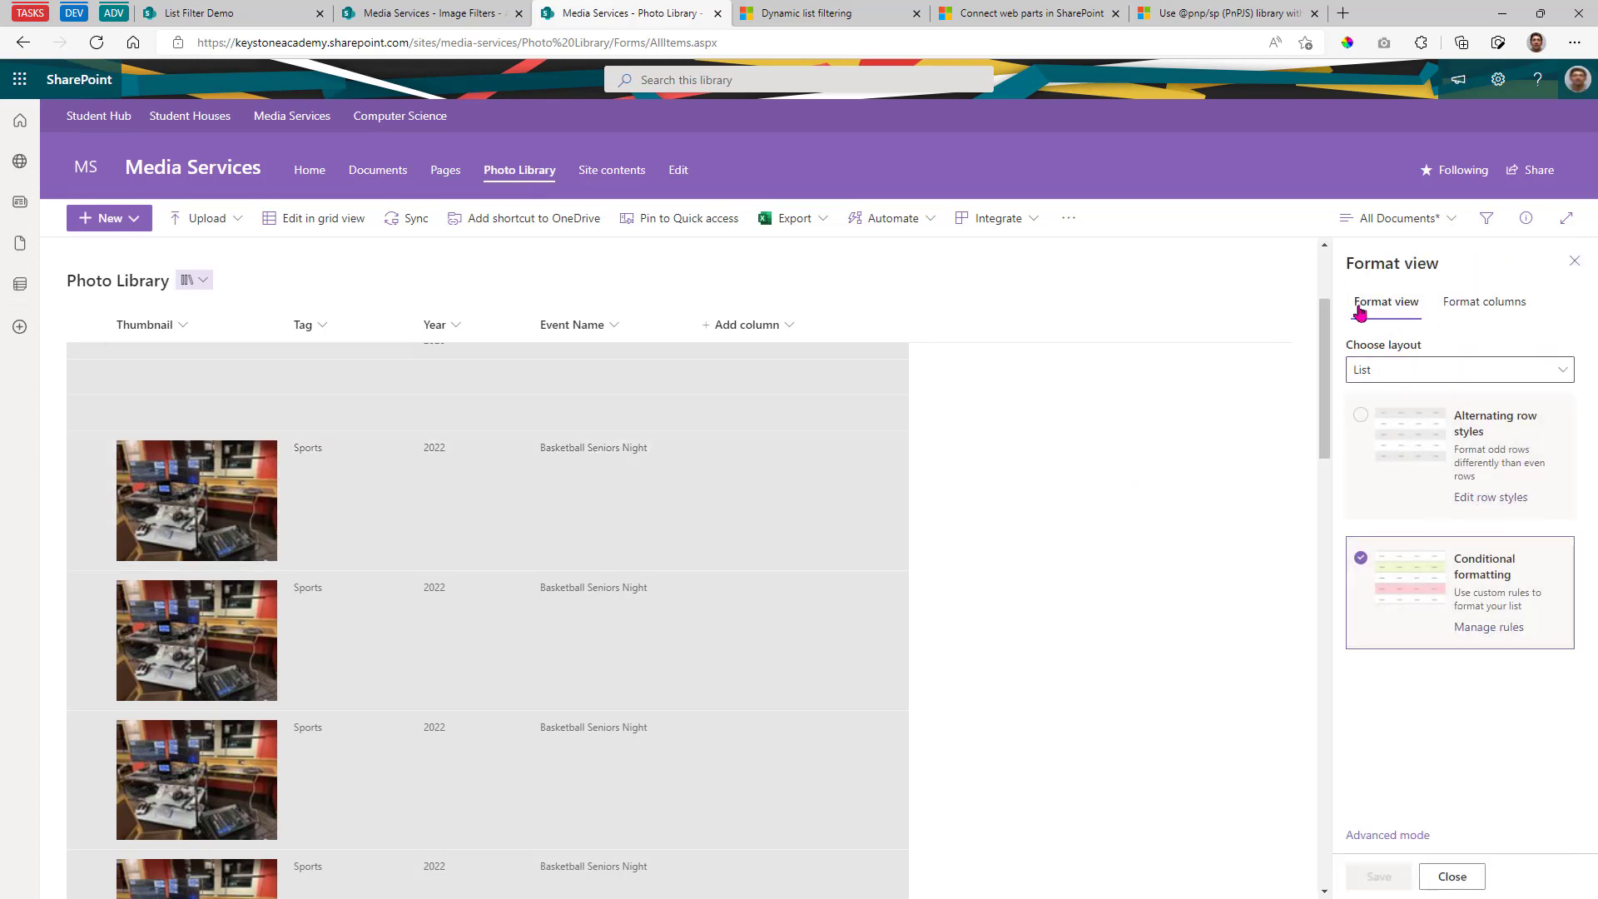
click(1463, 311)
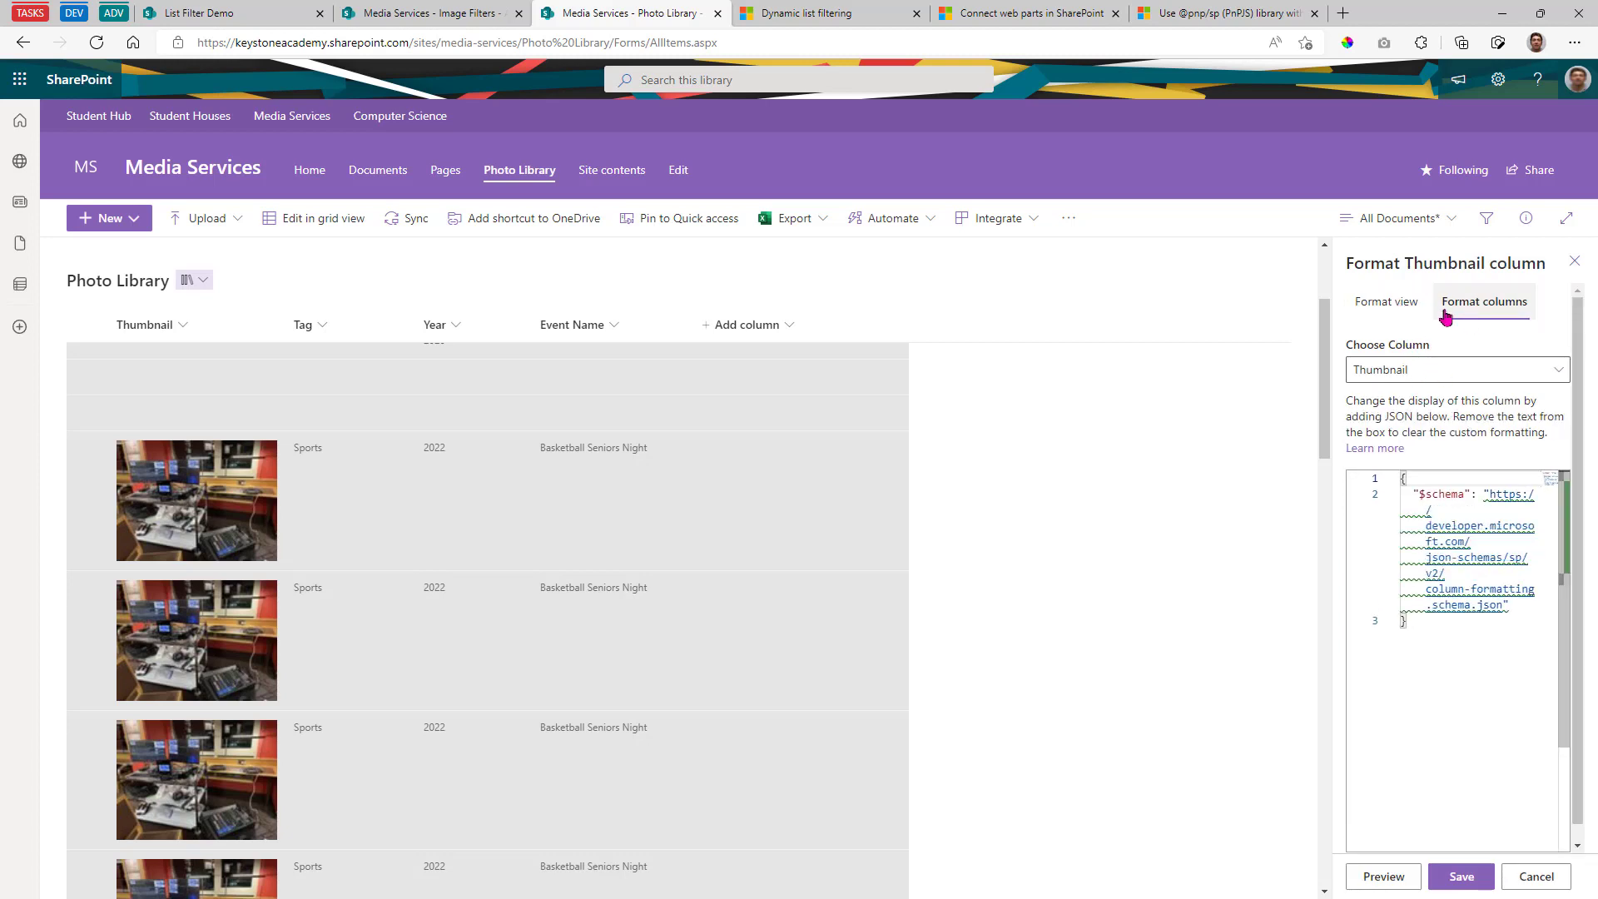
click(1414, 310)
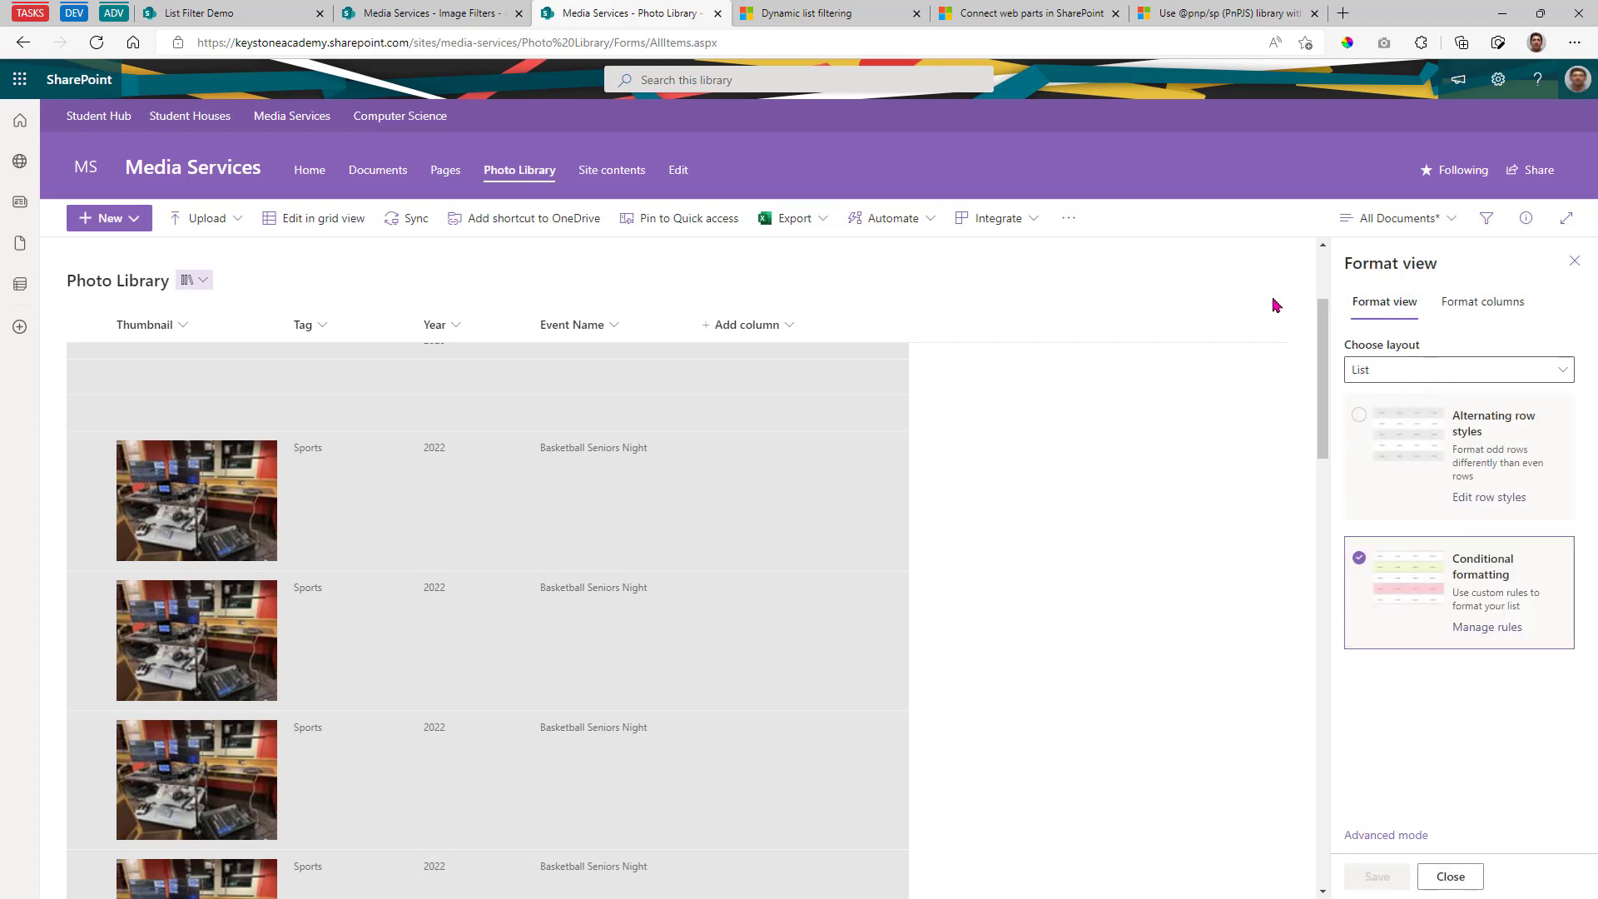
drag(1268, 296, 1084, 295)
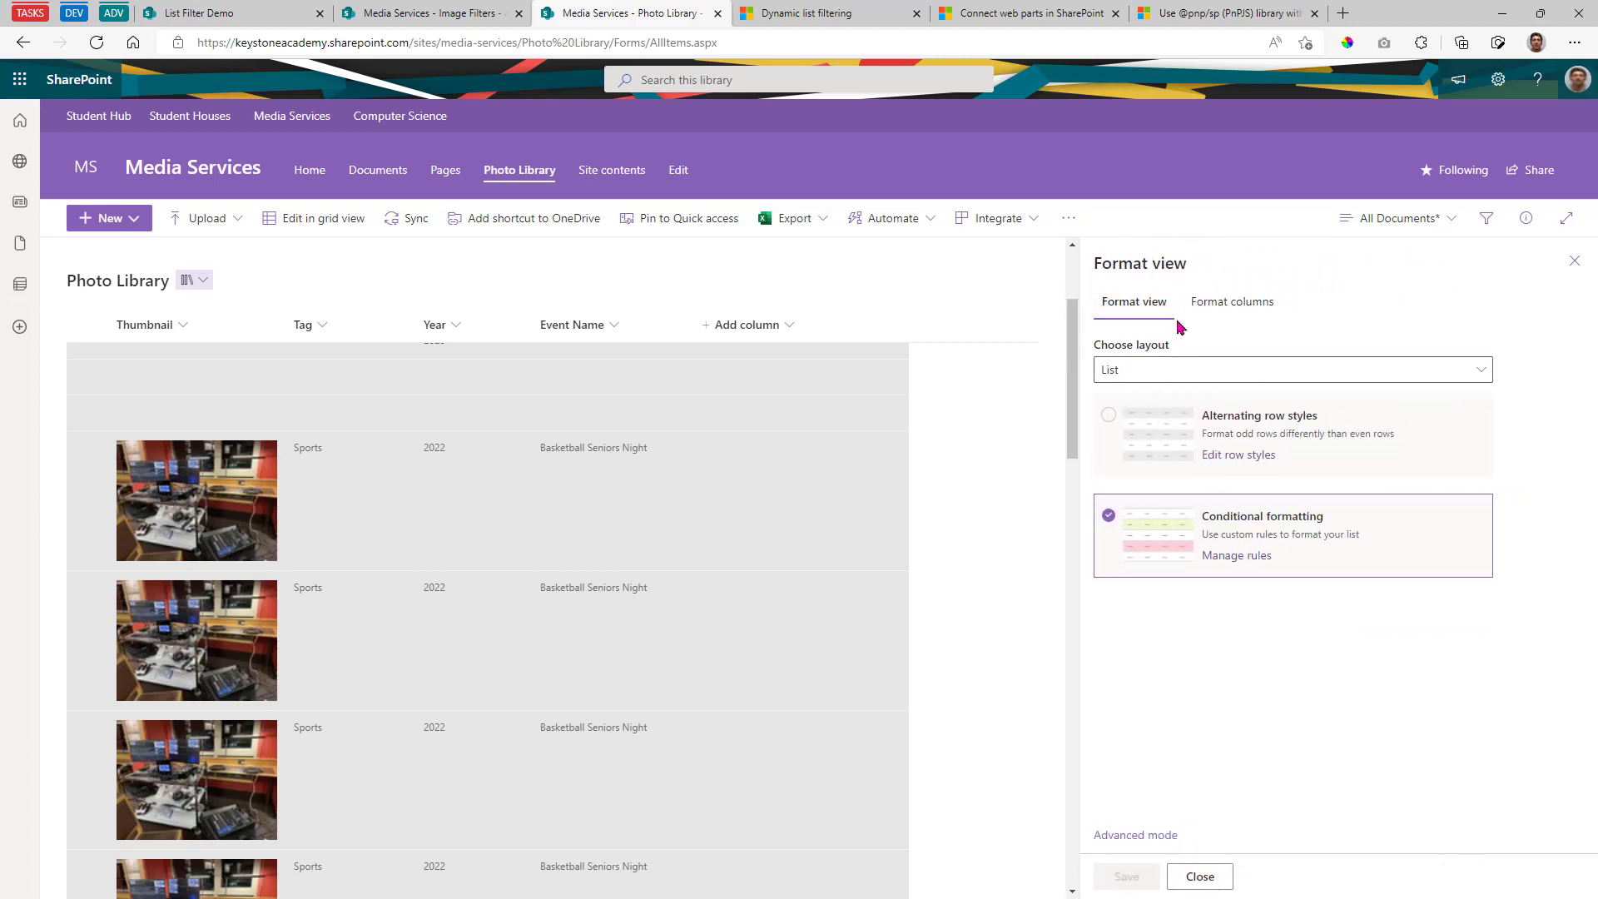
click(1193, 371)
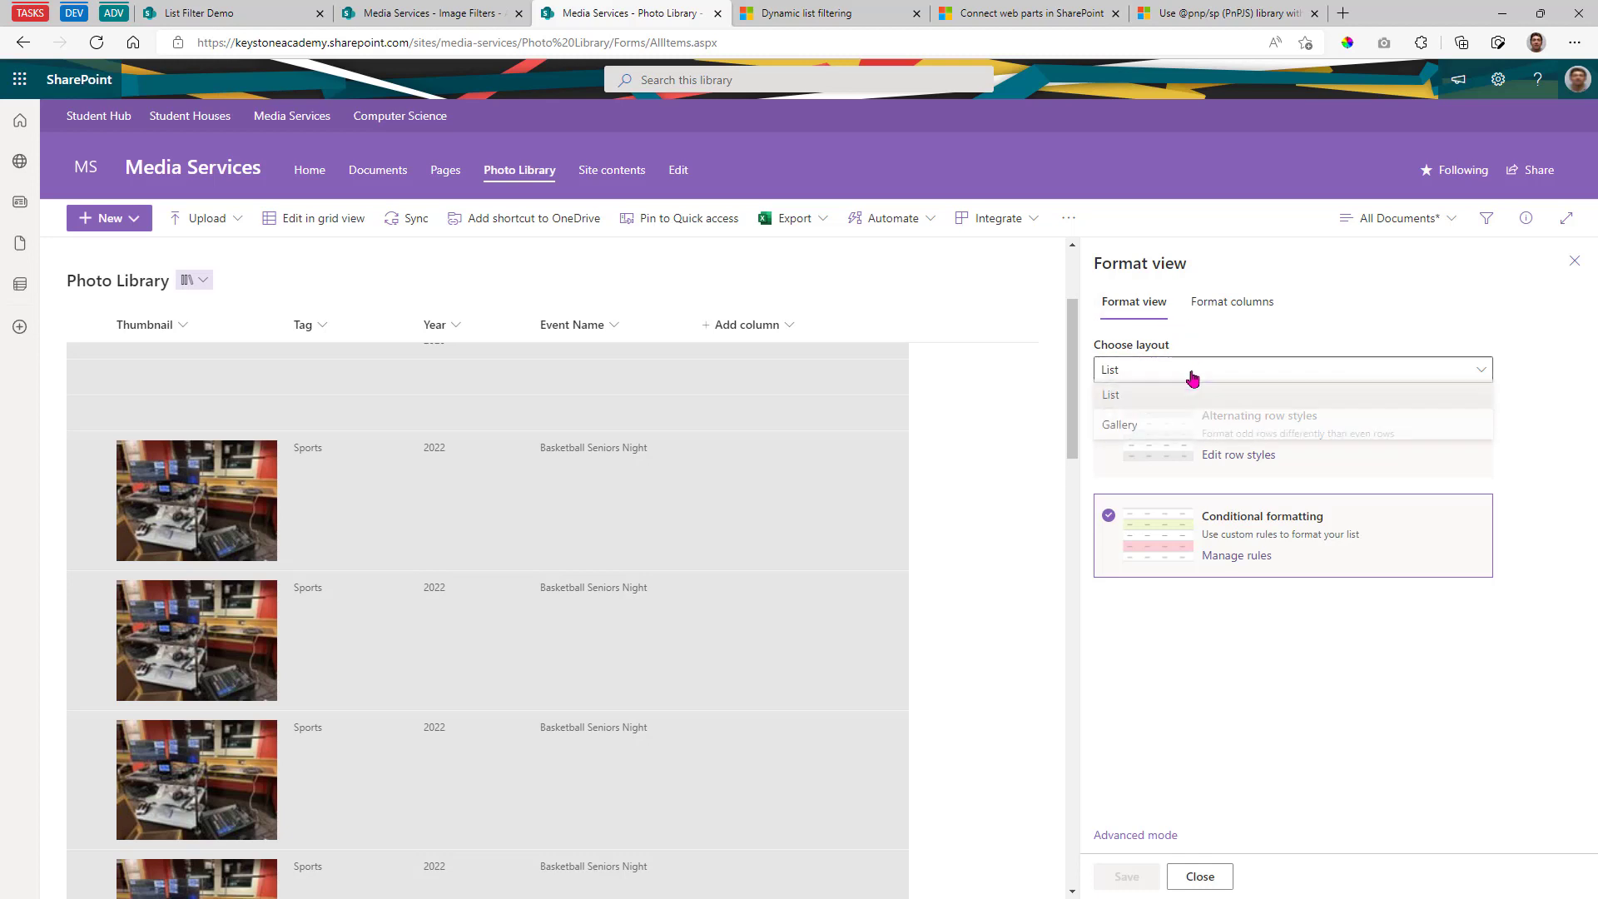
click(1192, 424)
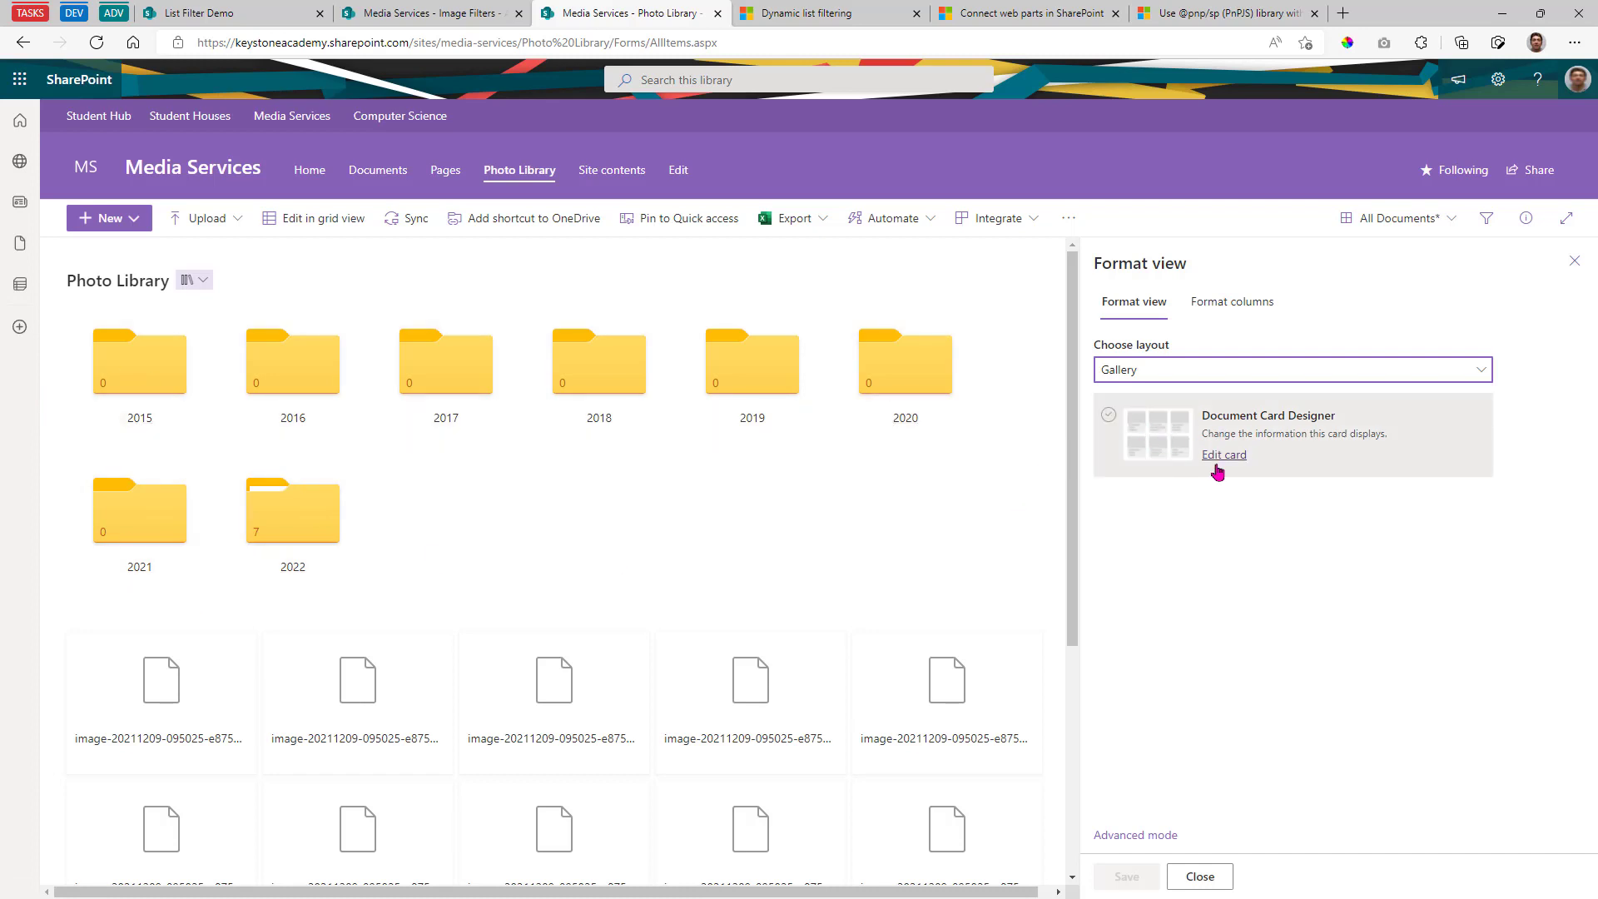
- In the card designer, remove Thumbnail, Tag, Year, Event Name and the column-name labels from the cards
click(1107, 429)
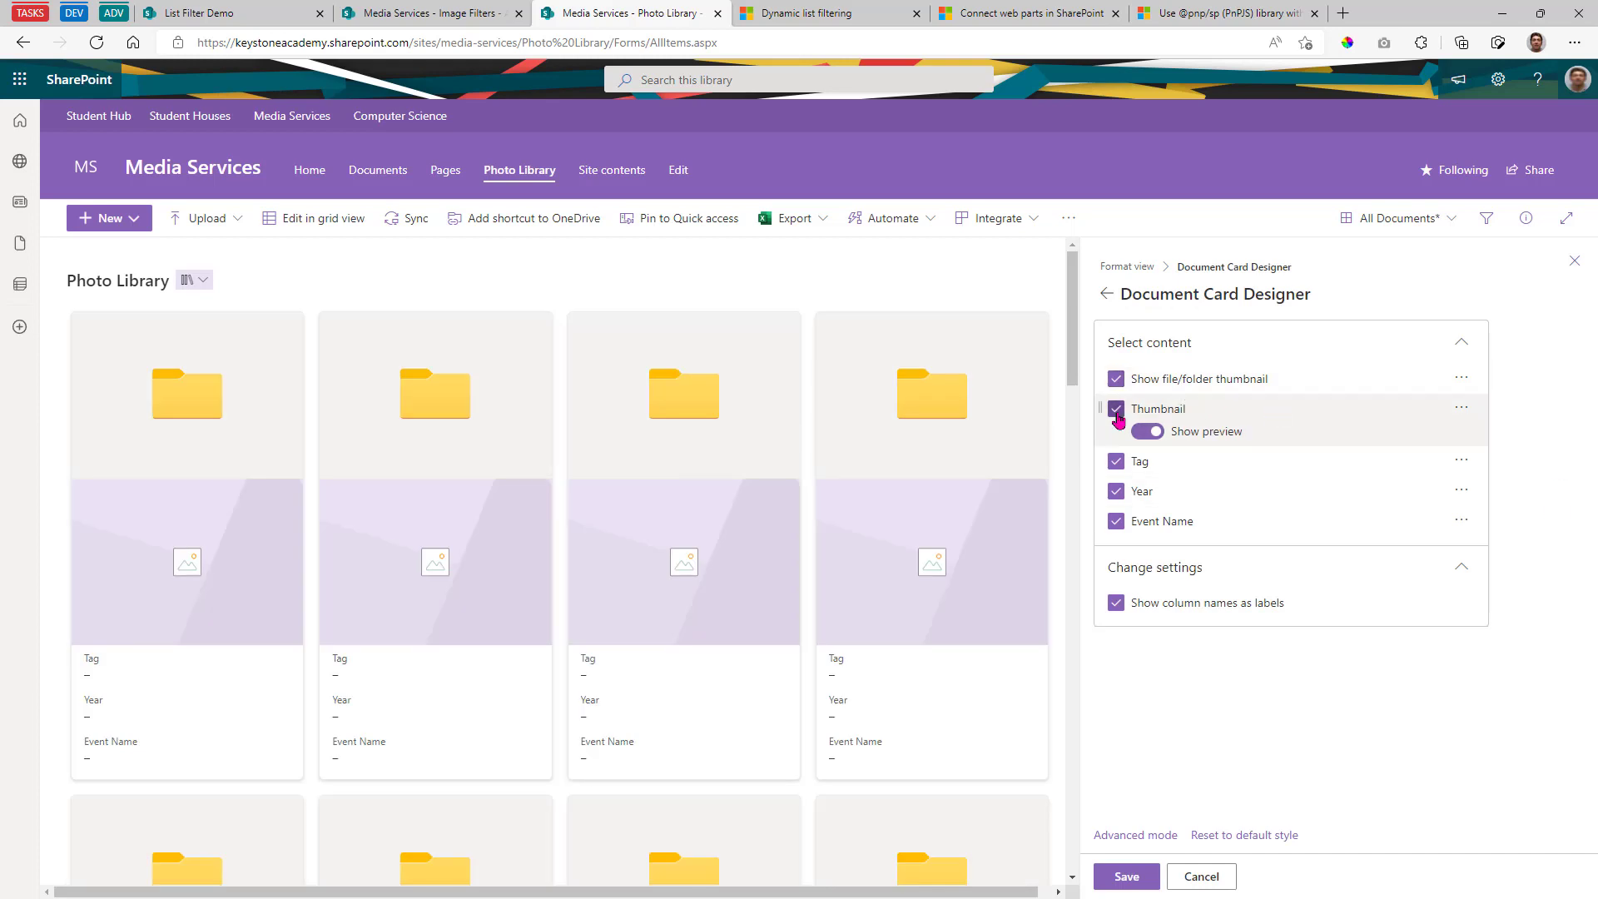
click(1116, 409)
scroll(781, 518, down, 5)
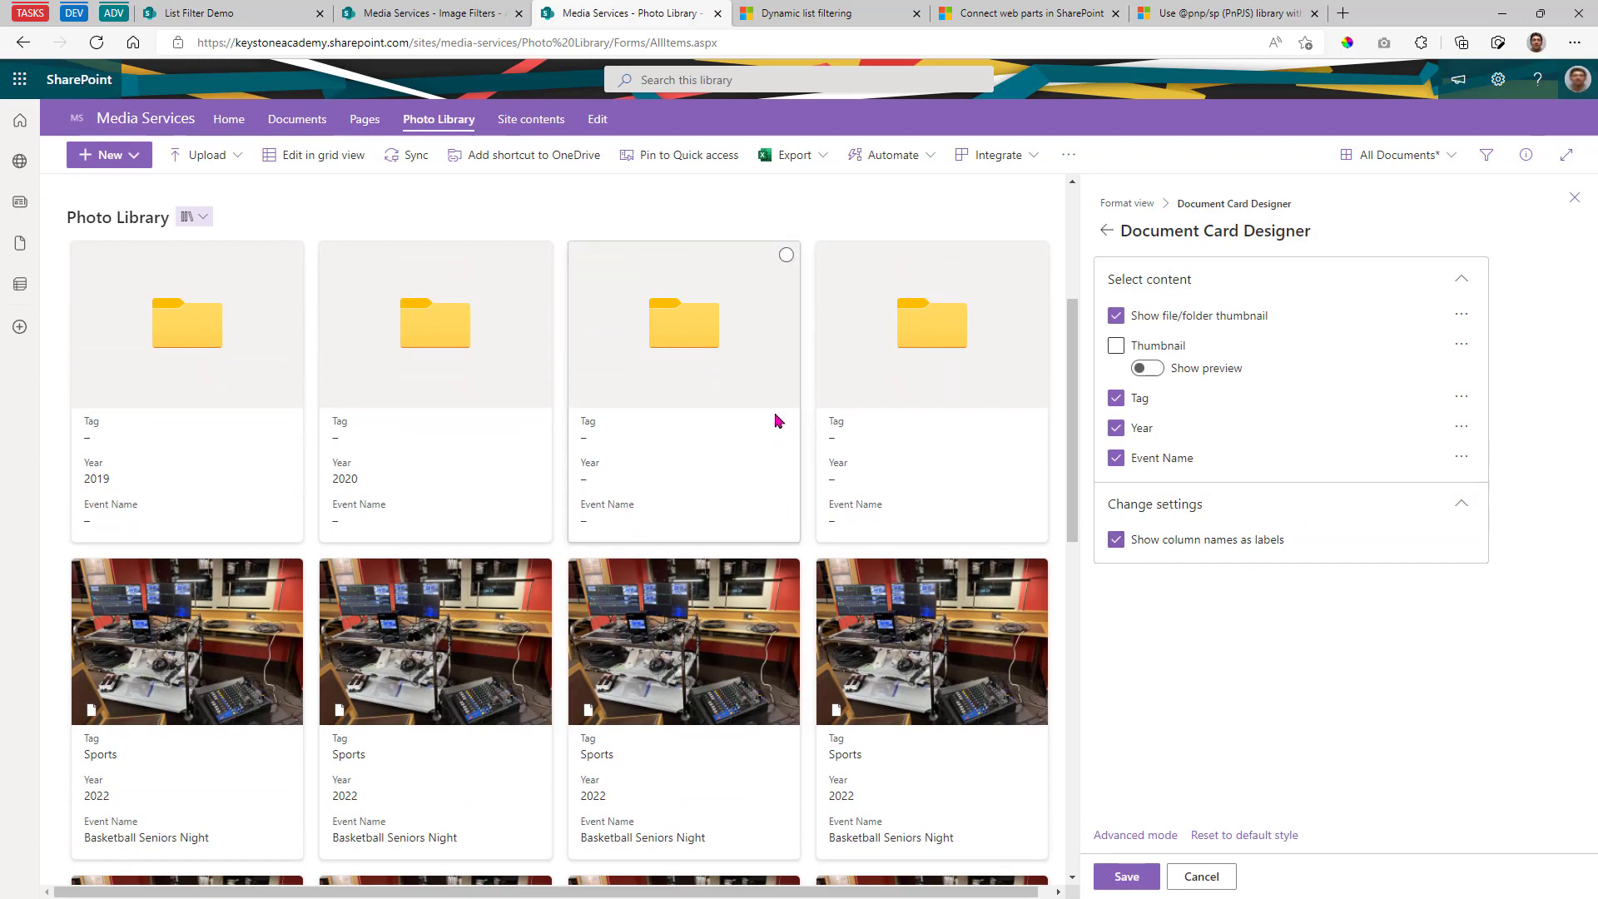
scroll(599, 552, down, 3)
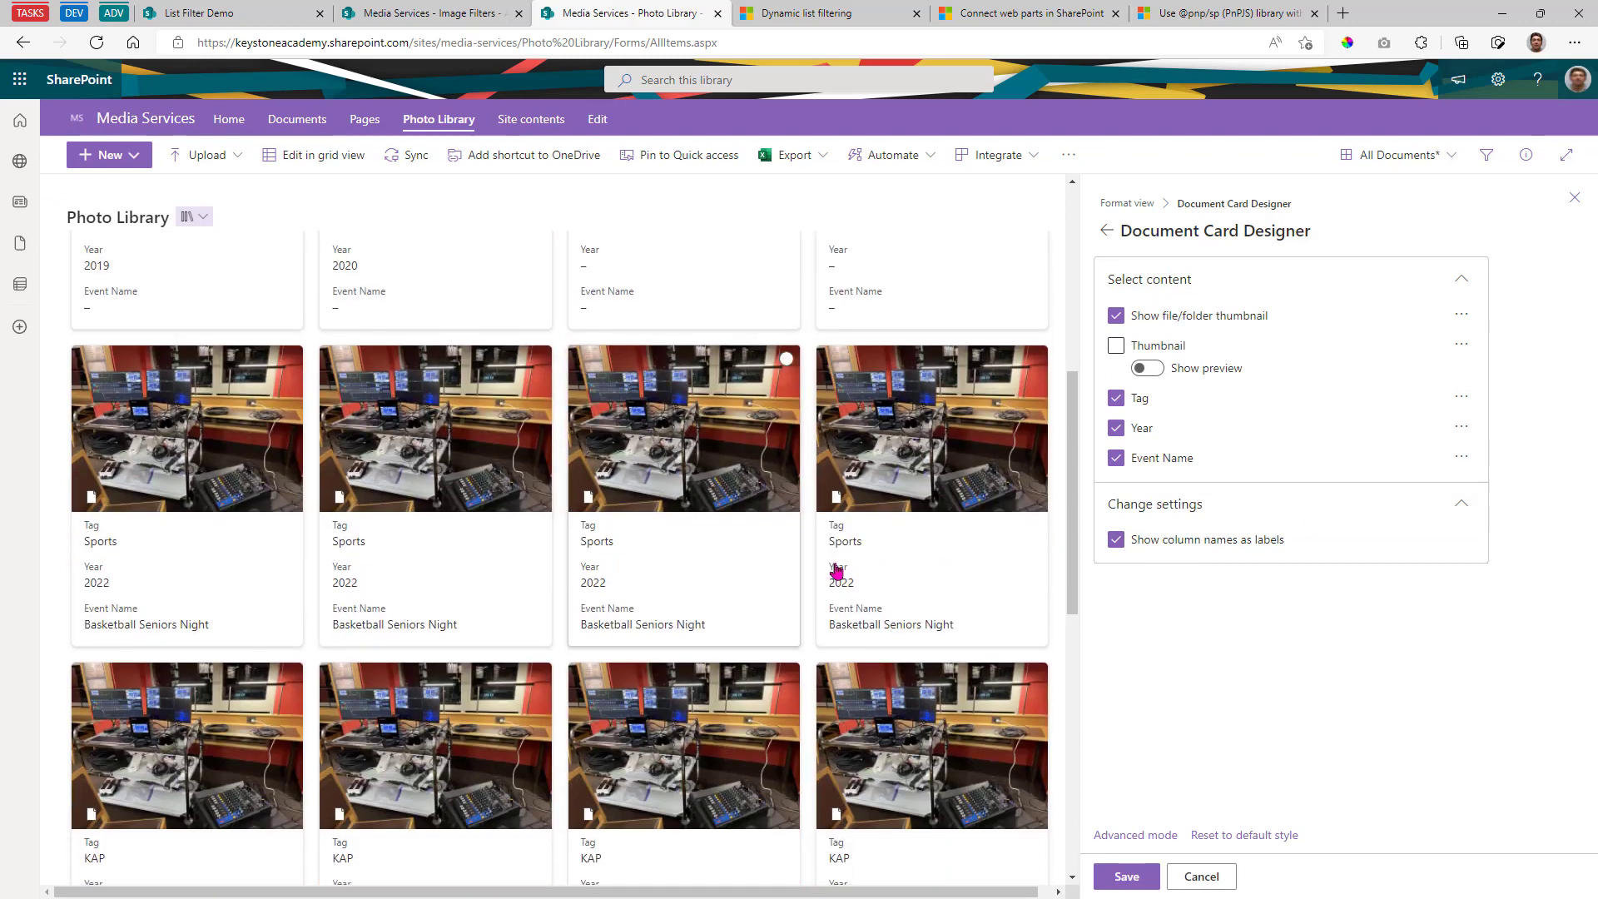
click(1116, 397)
click(1116, 428)
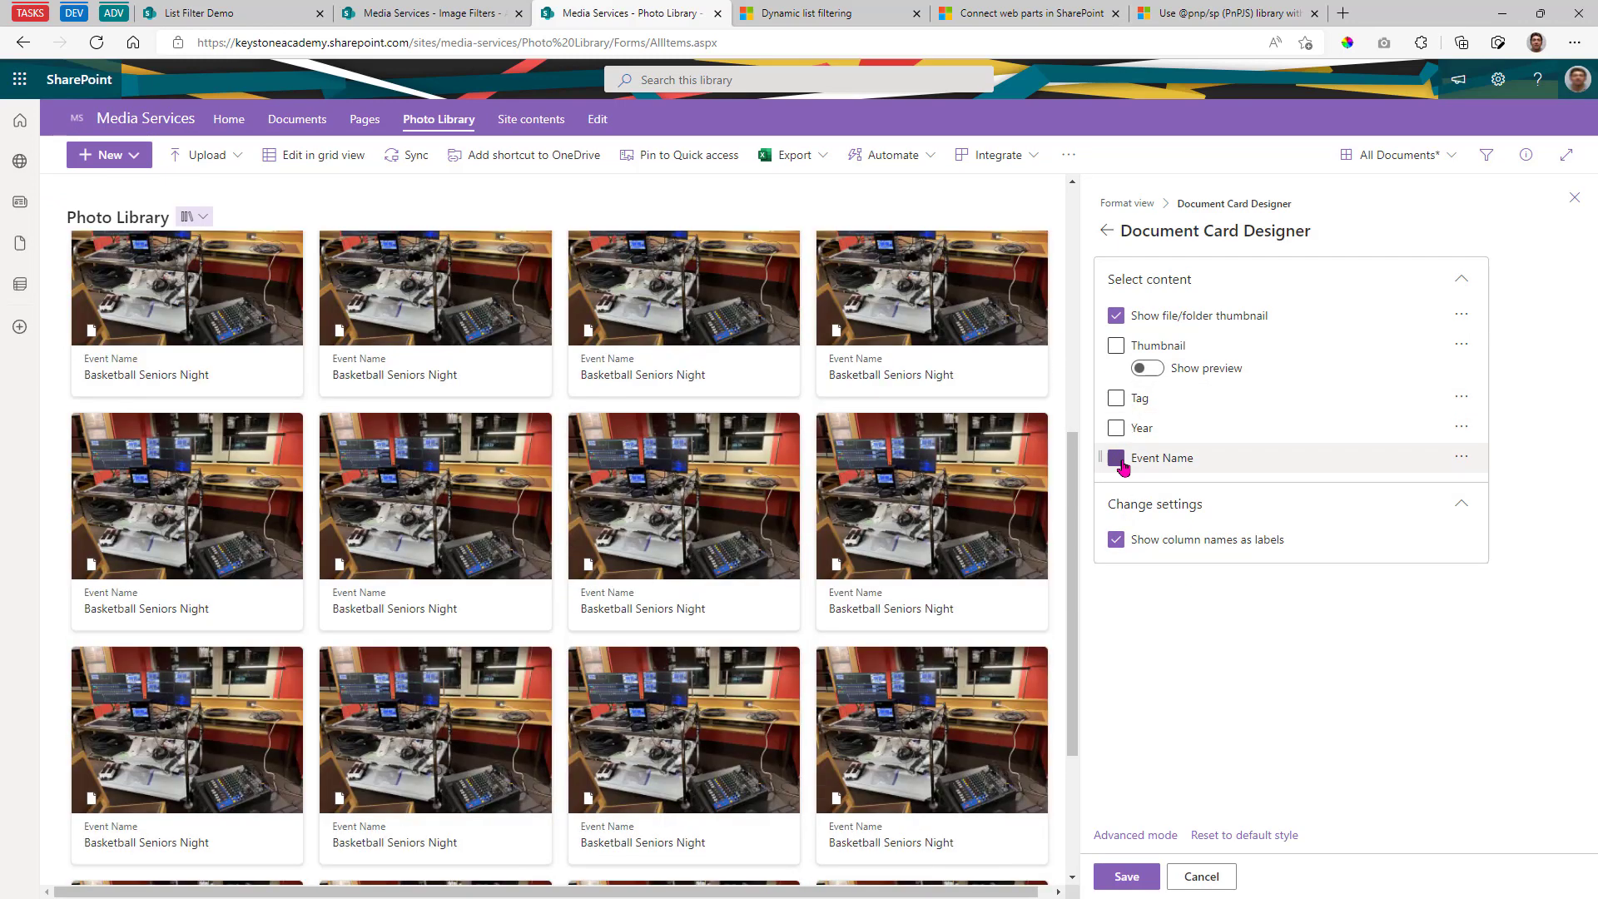
click(1129, 468)
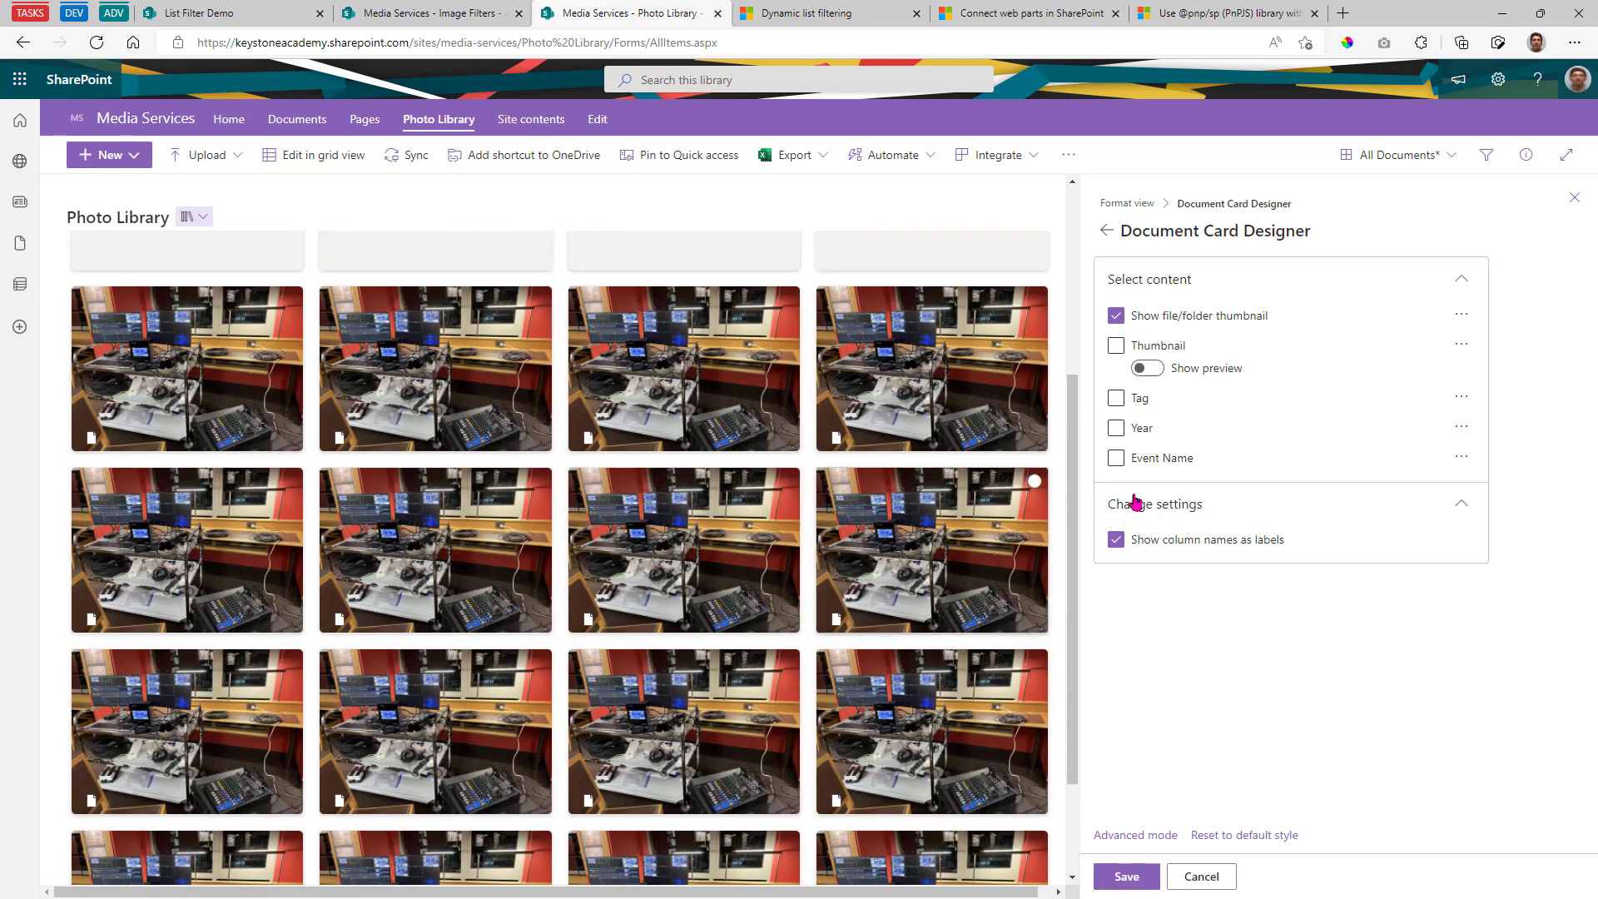
click(1117, 540)
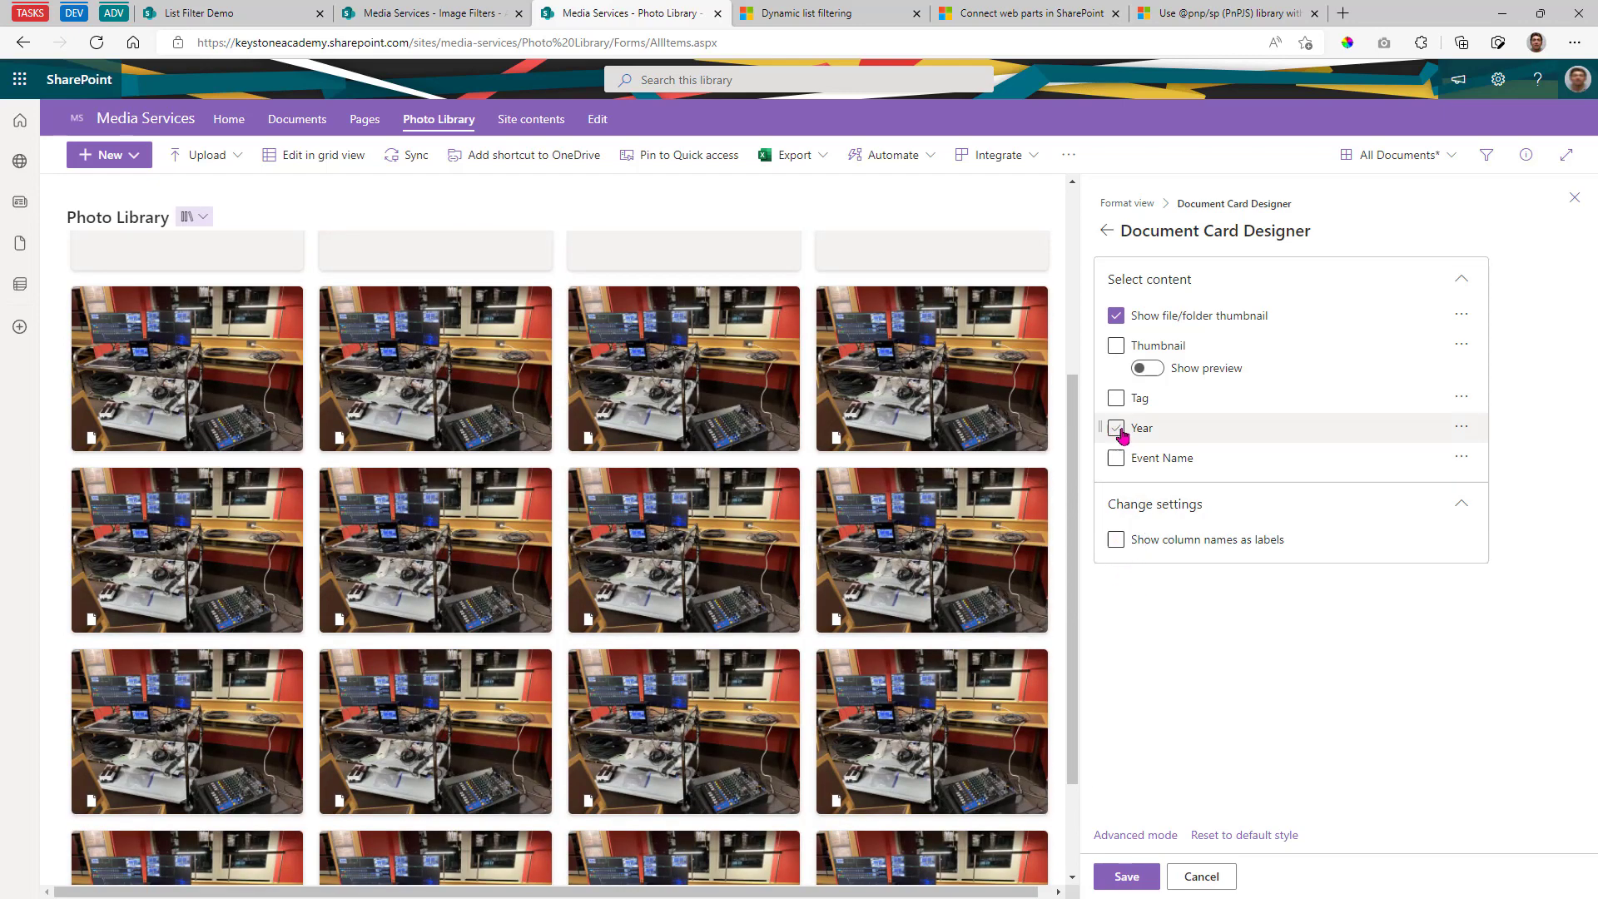
- Preview Year and then Tag on the cards, with and without column labels, then discard the design
click(1116, 428)
click(1145, 541)
click(1116, 539)
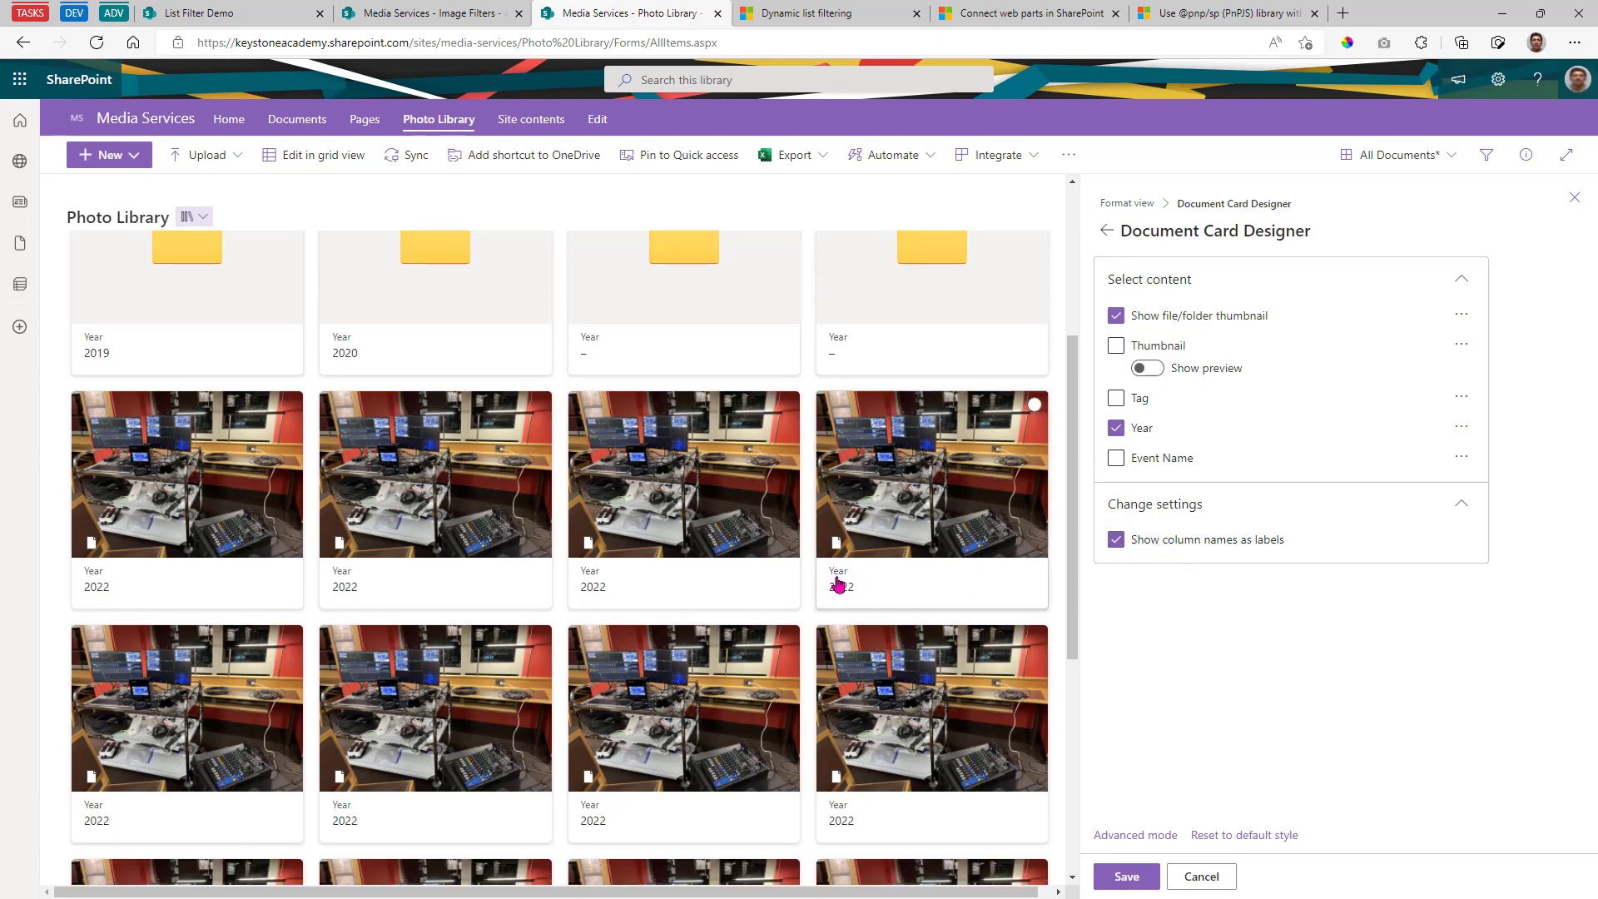
click(1116, 541)
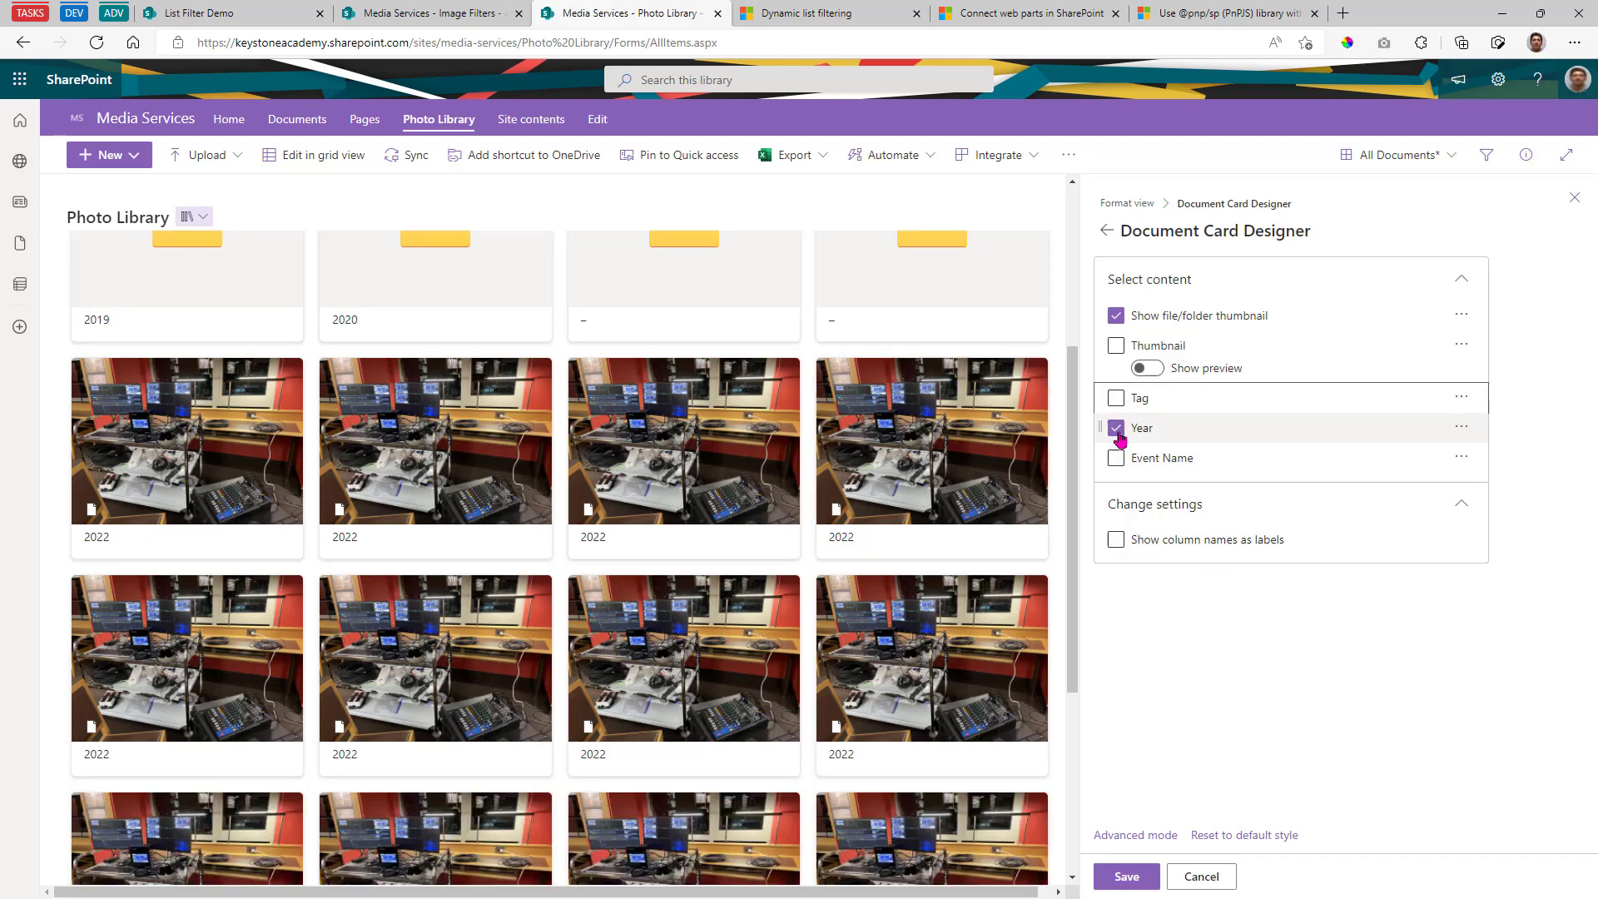
click(1118, 402)
click(1118, 428)
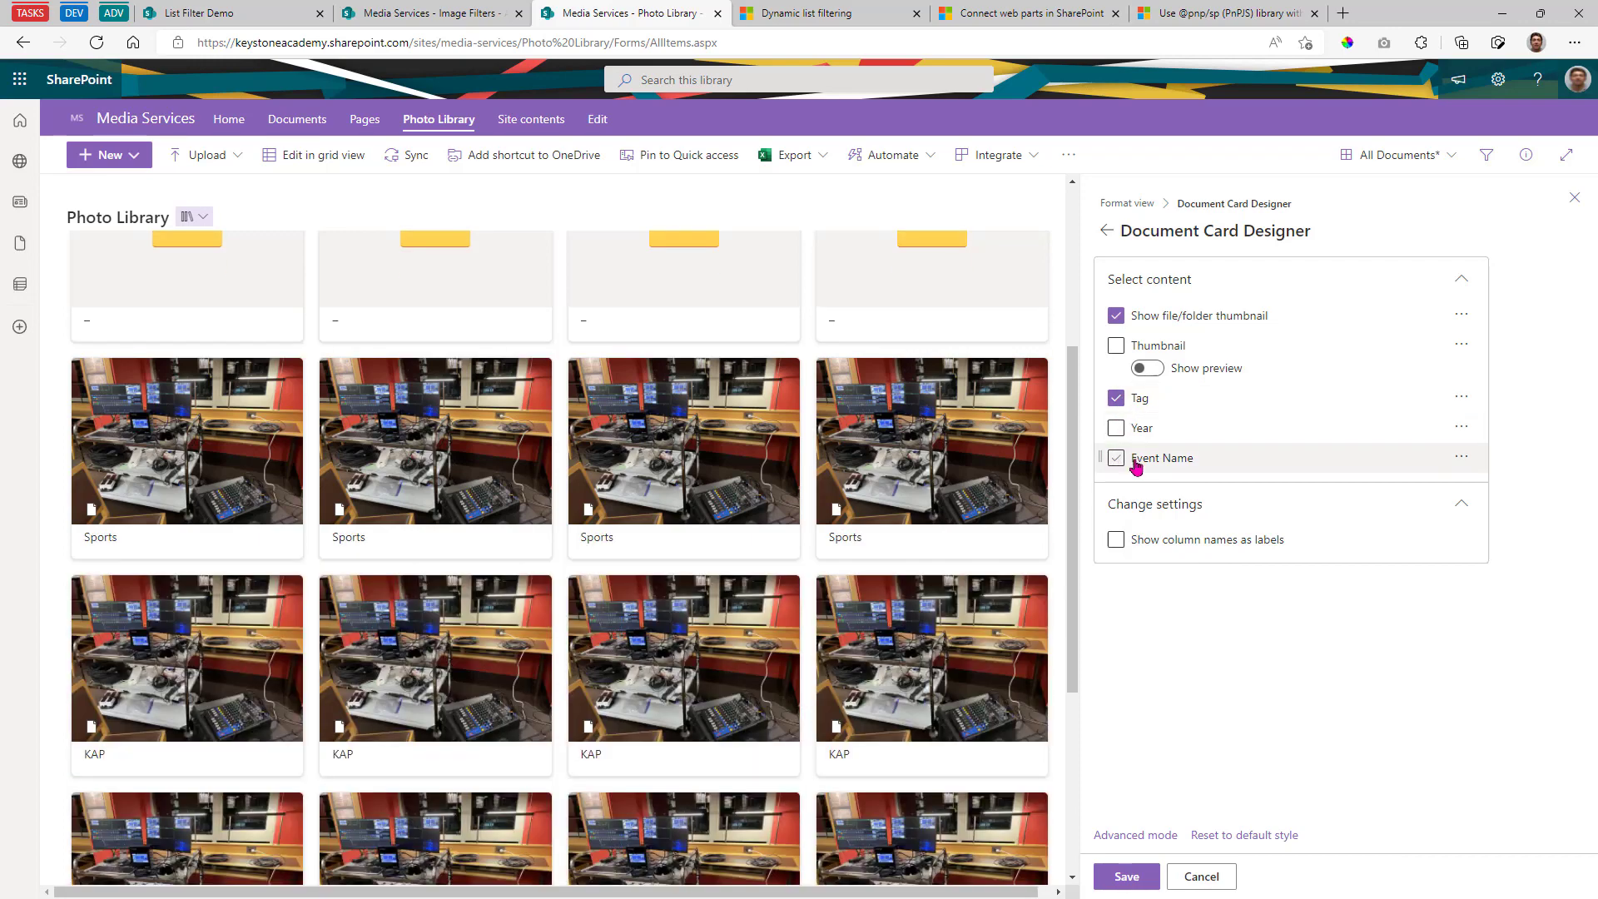
scroll(756, 592, down, 5)
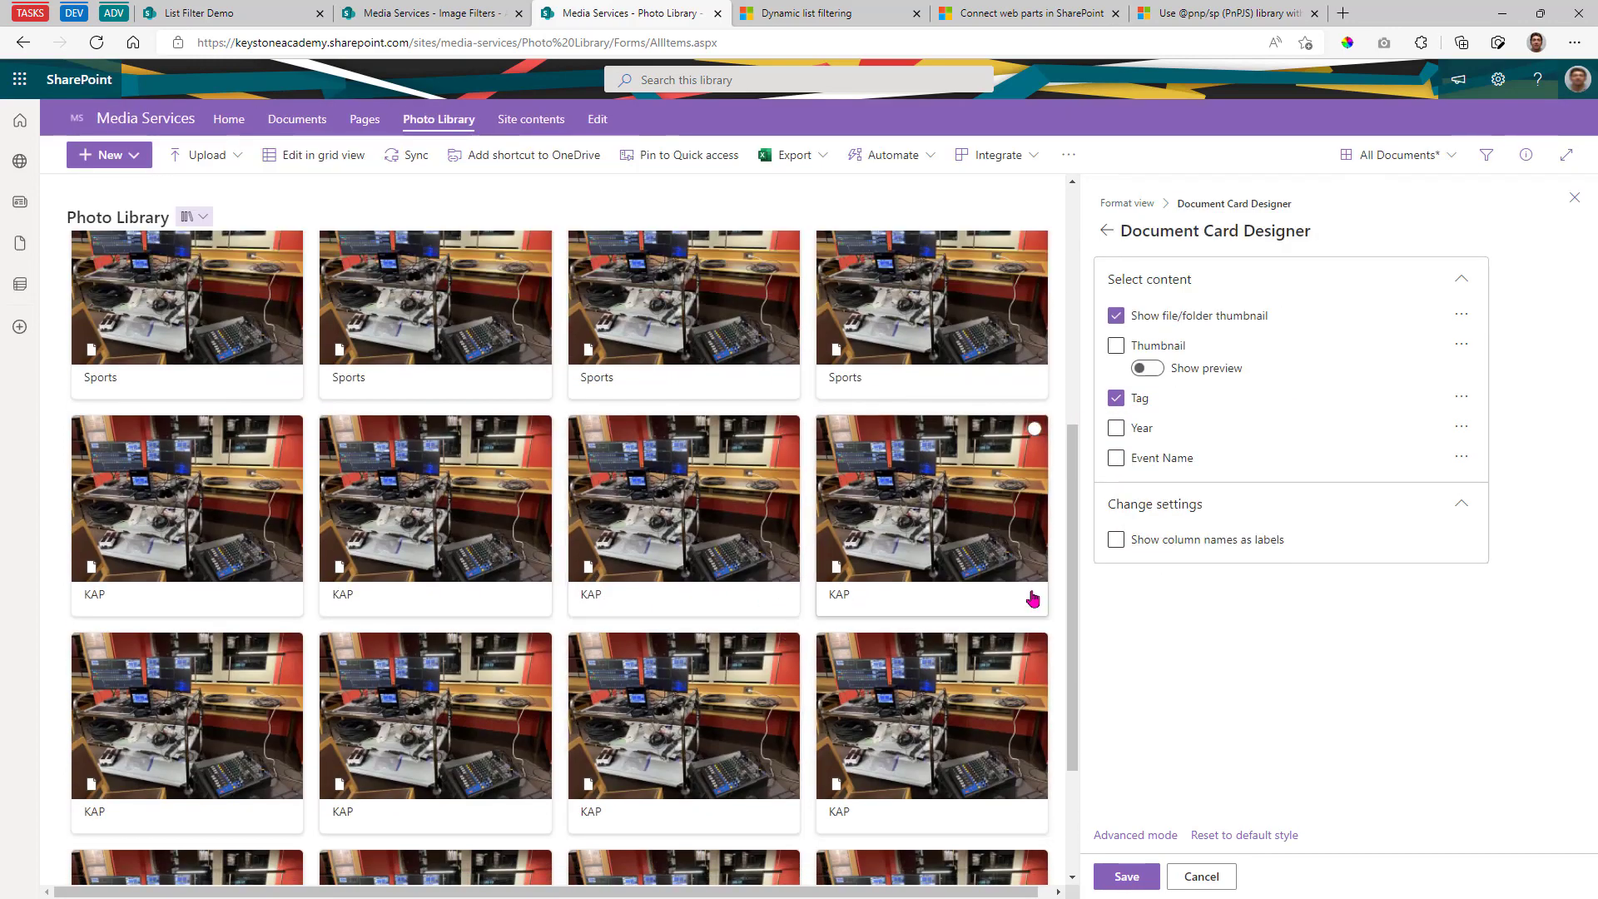
click(1201, 877)
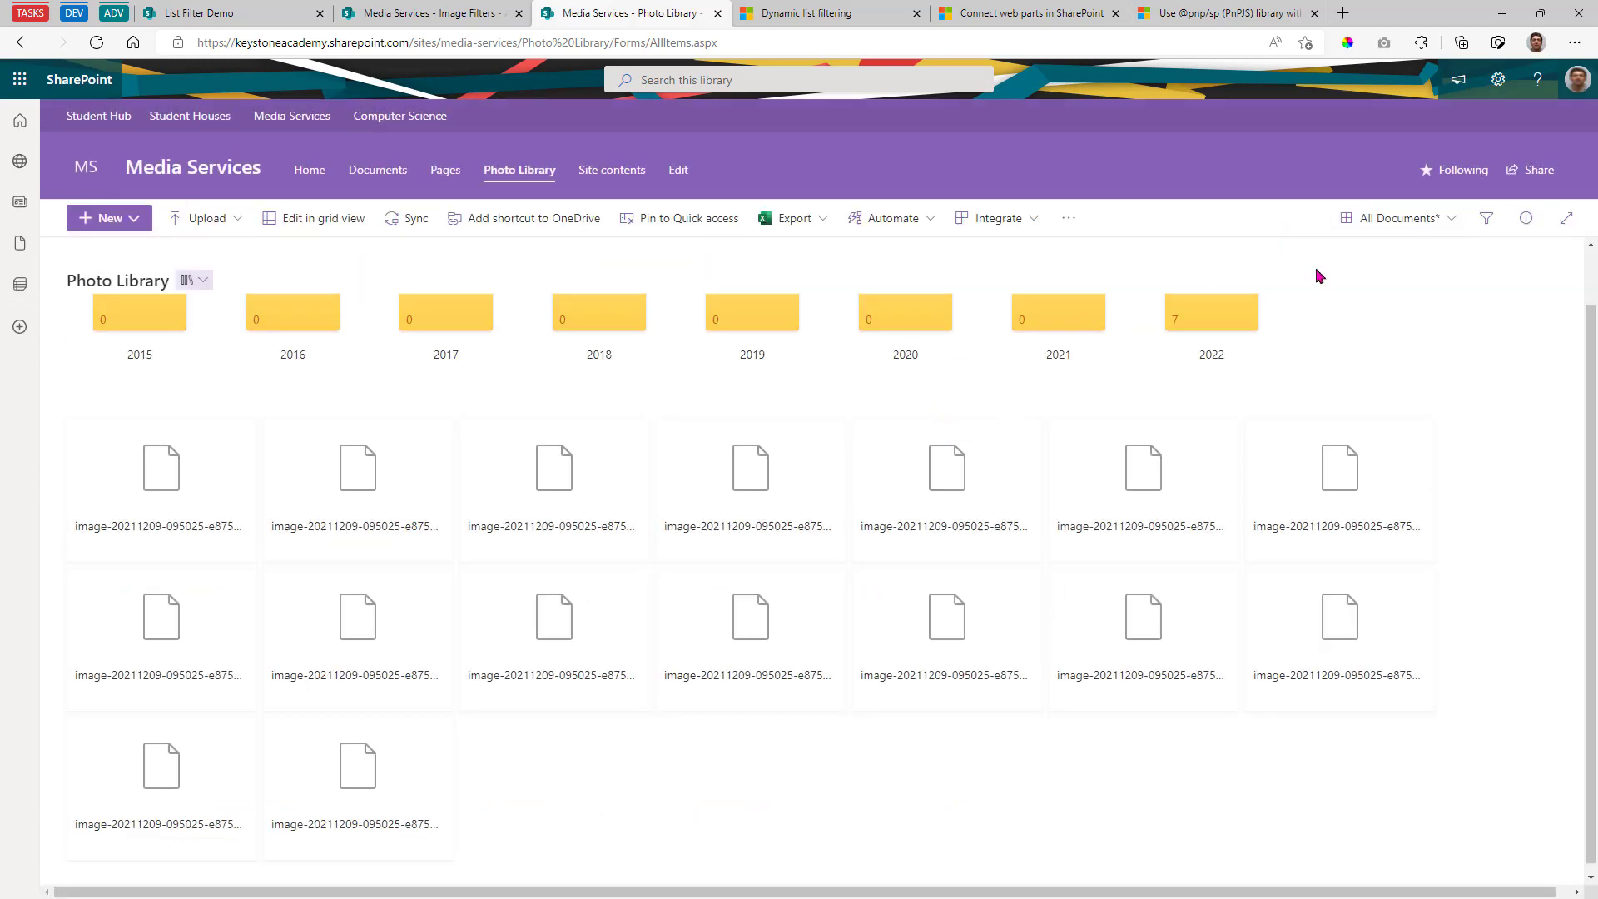
- Switch the Photo Library to List layout and save the view as All Documents
click(1398, 218)
click(1396, 257)
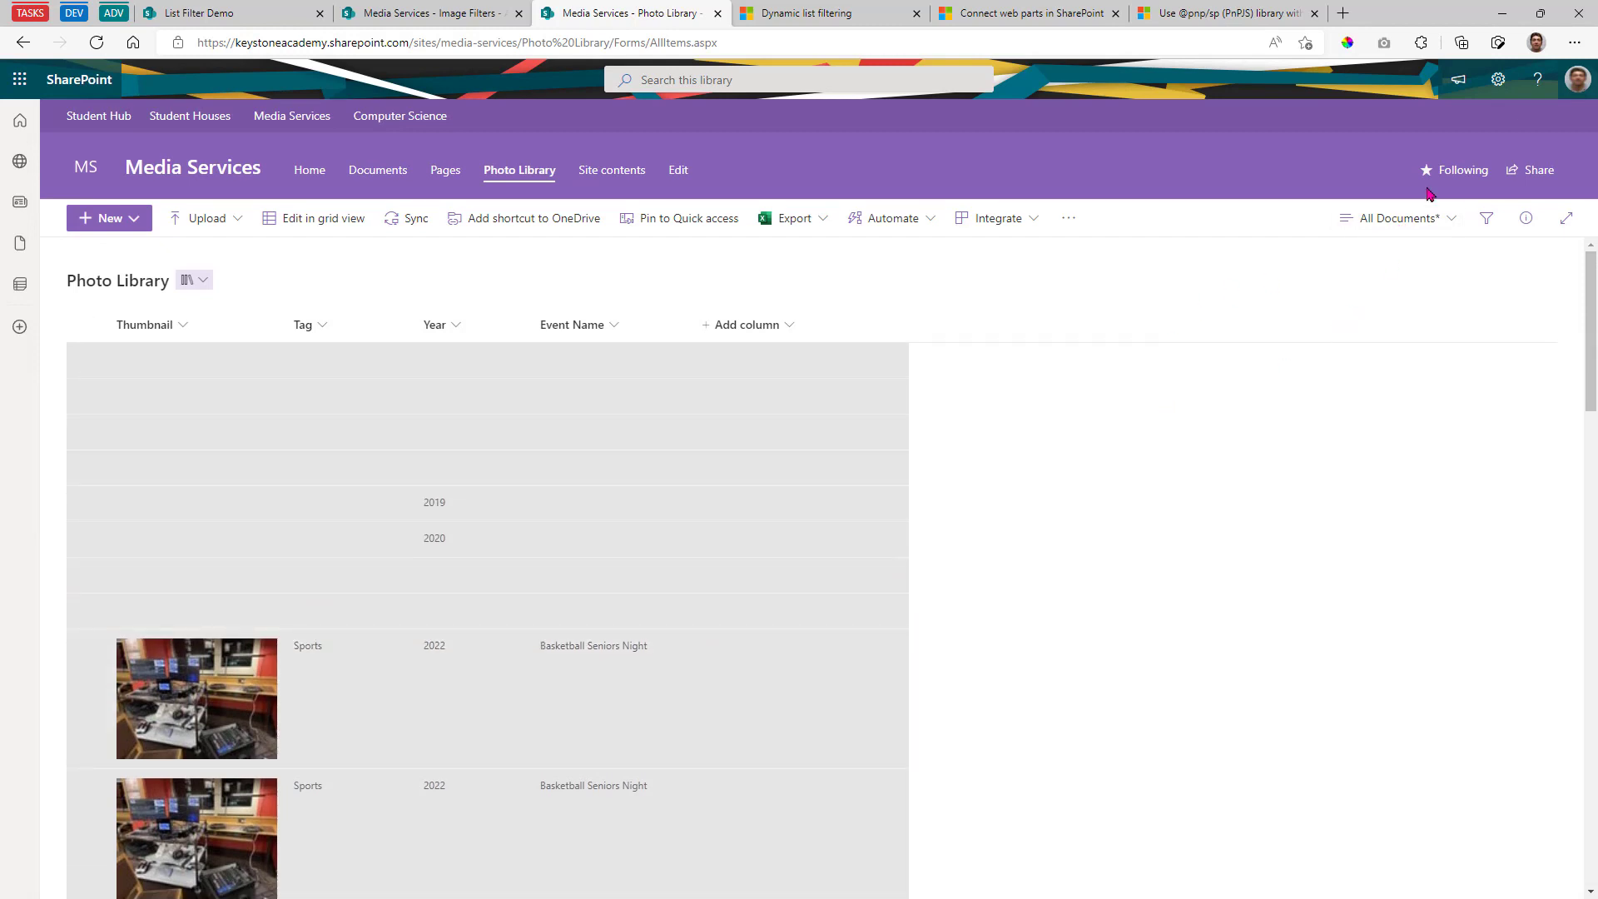
click(1415, 218)
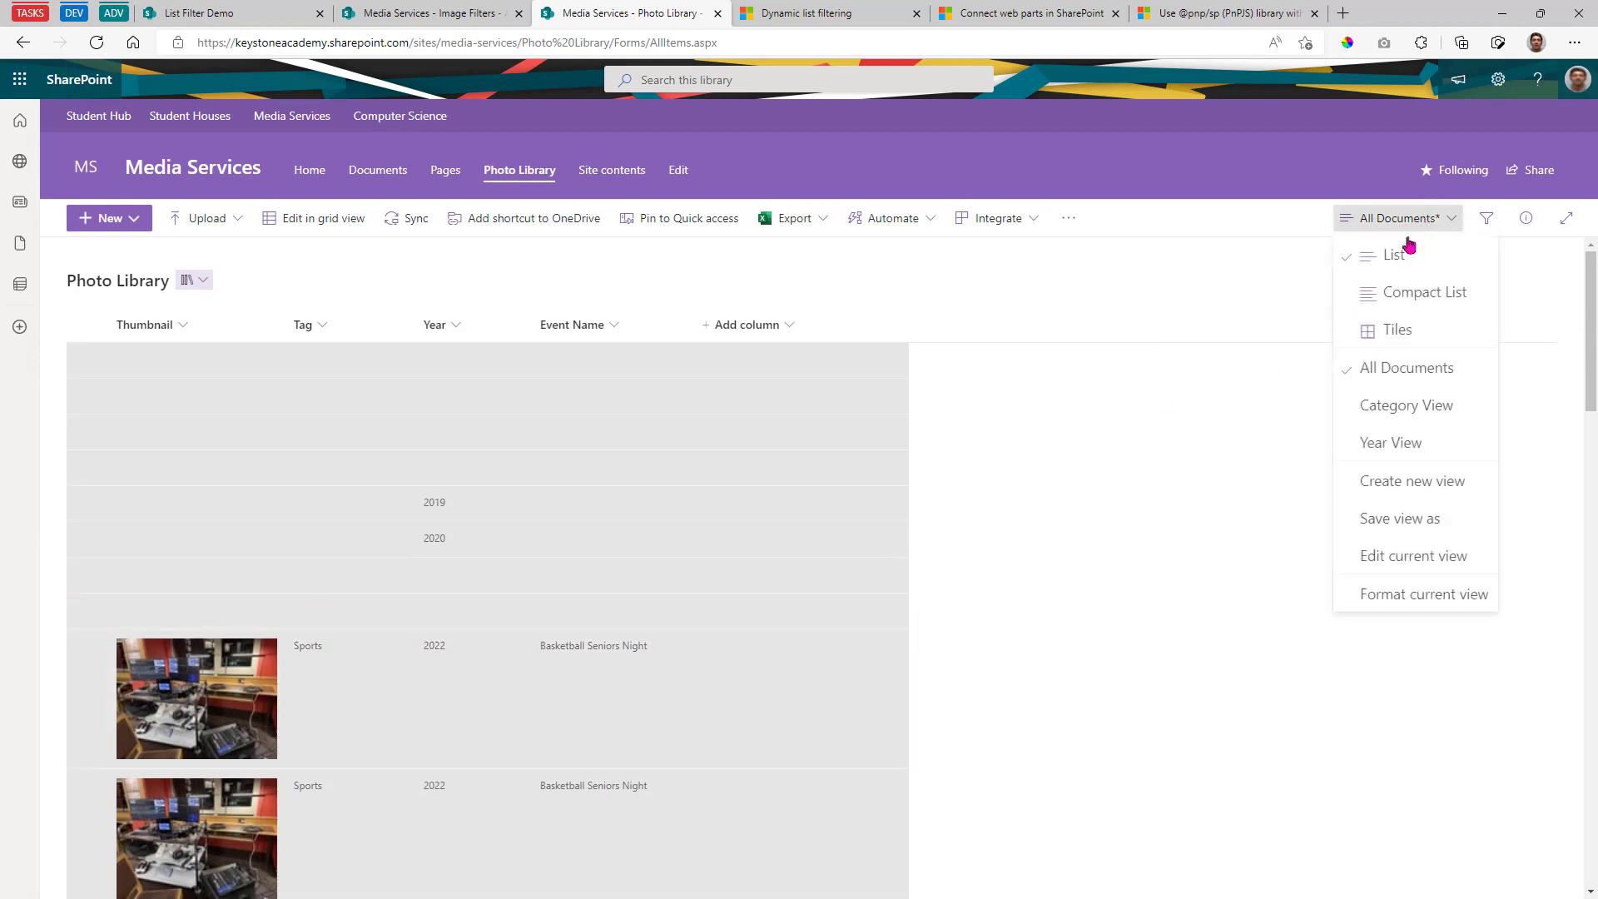
click(1407, 522)
click(813, 546)
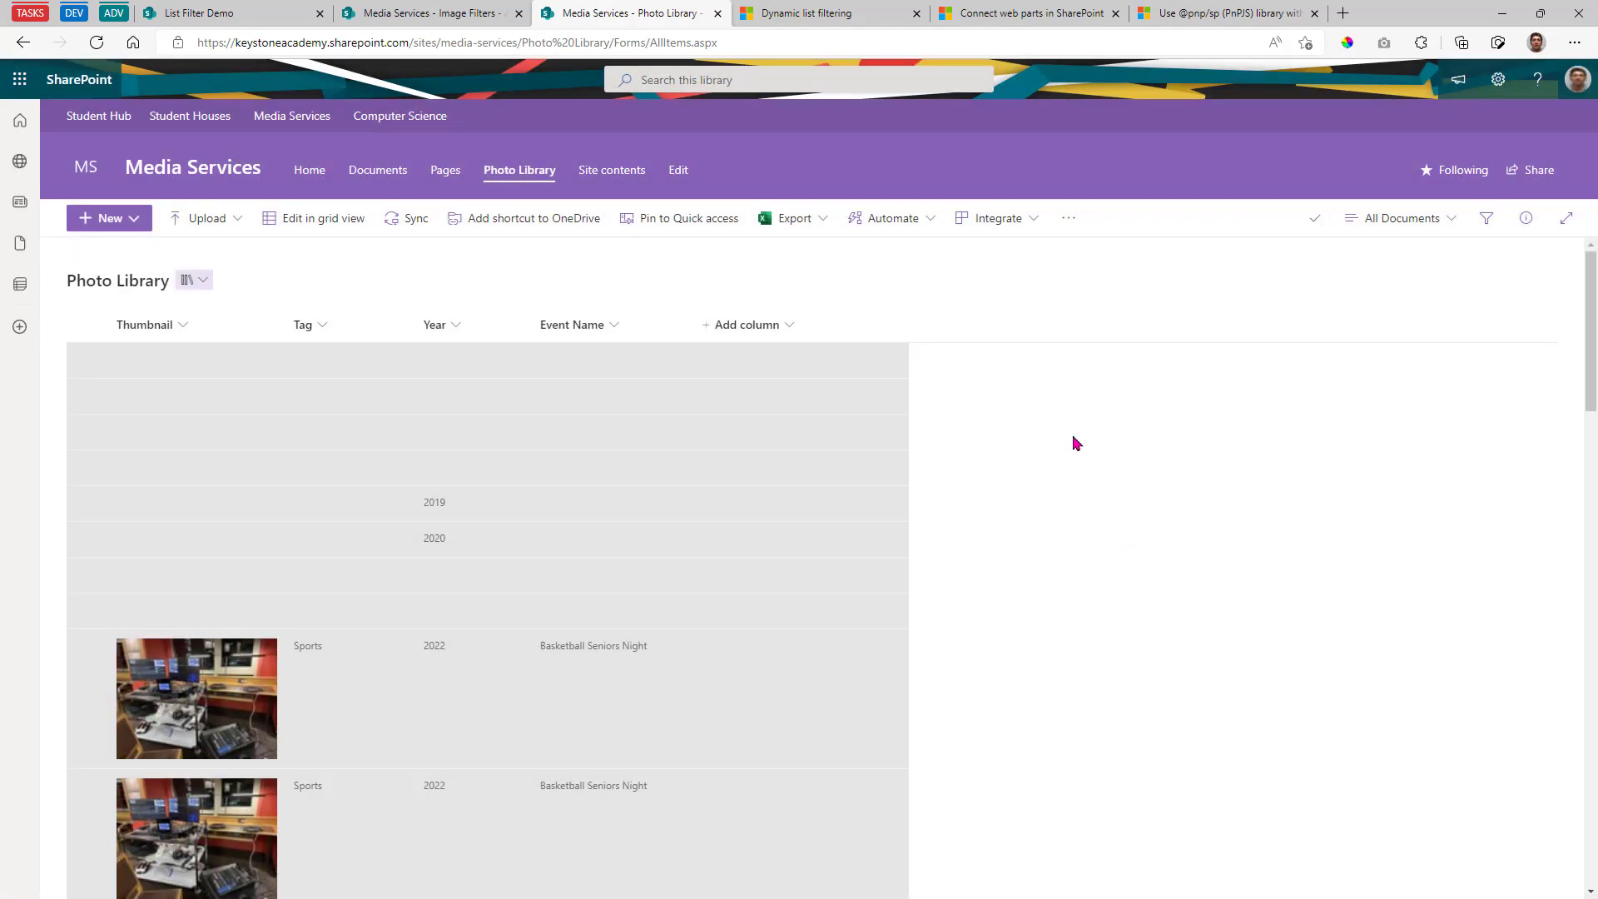
scroll(1048, 509, down, 2)
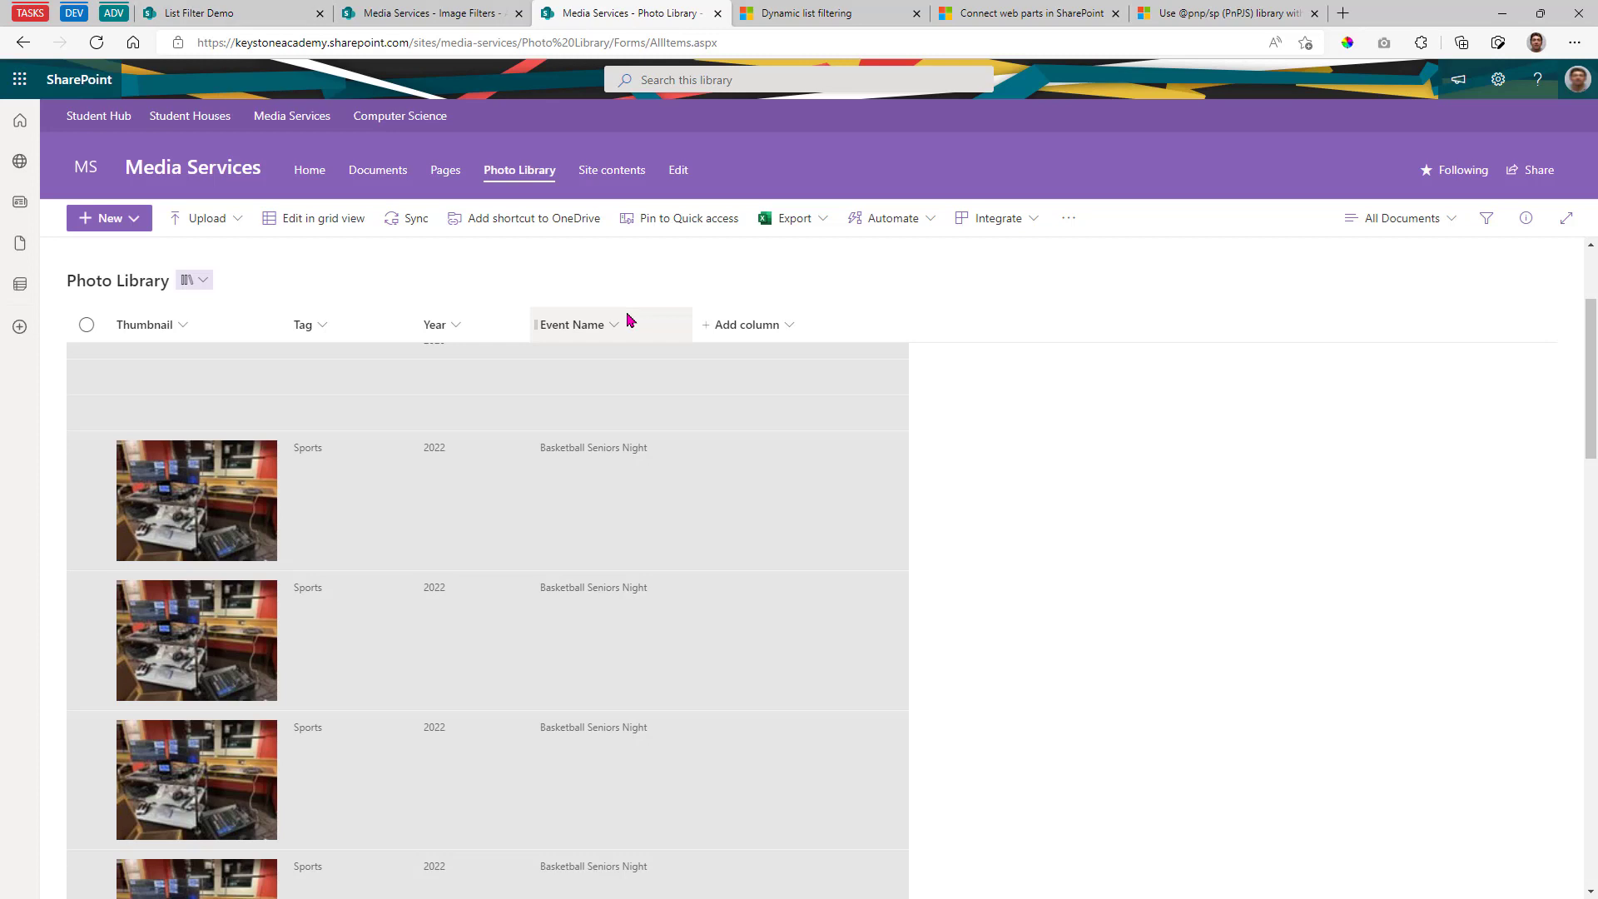
key(ctrl+1)
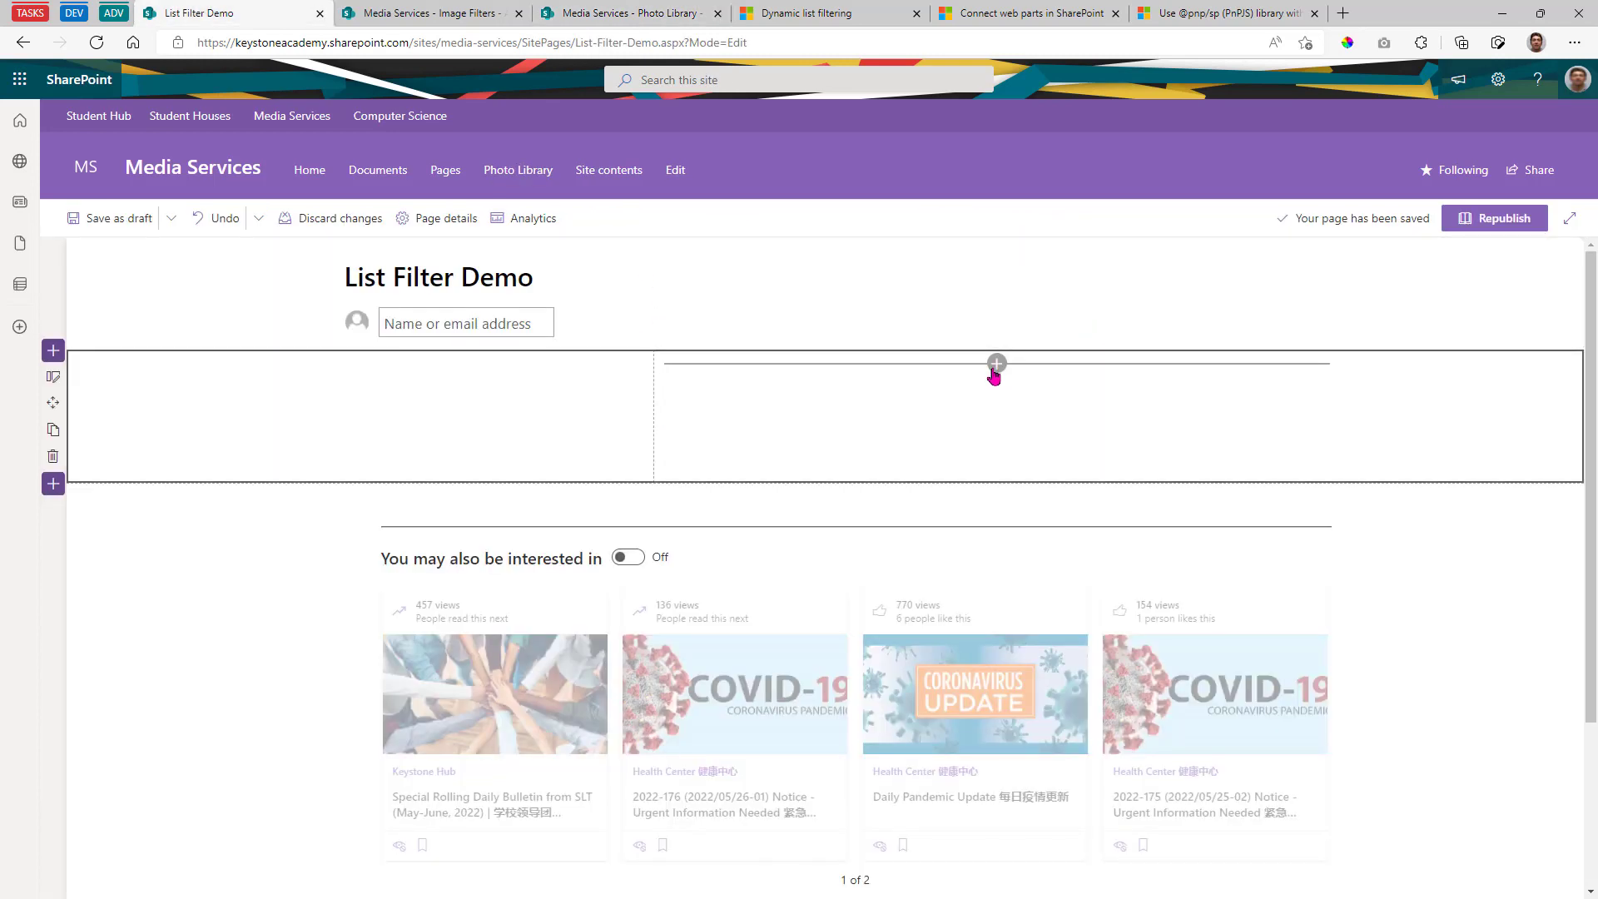
- Add a Document library web part to the right column showing Photo Library in List layout
click(996, 365)
text(document)
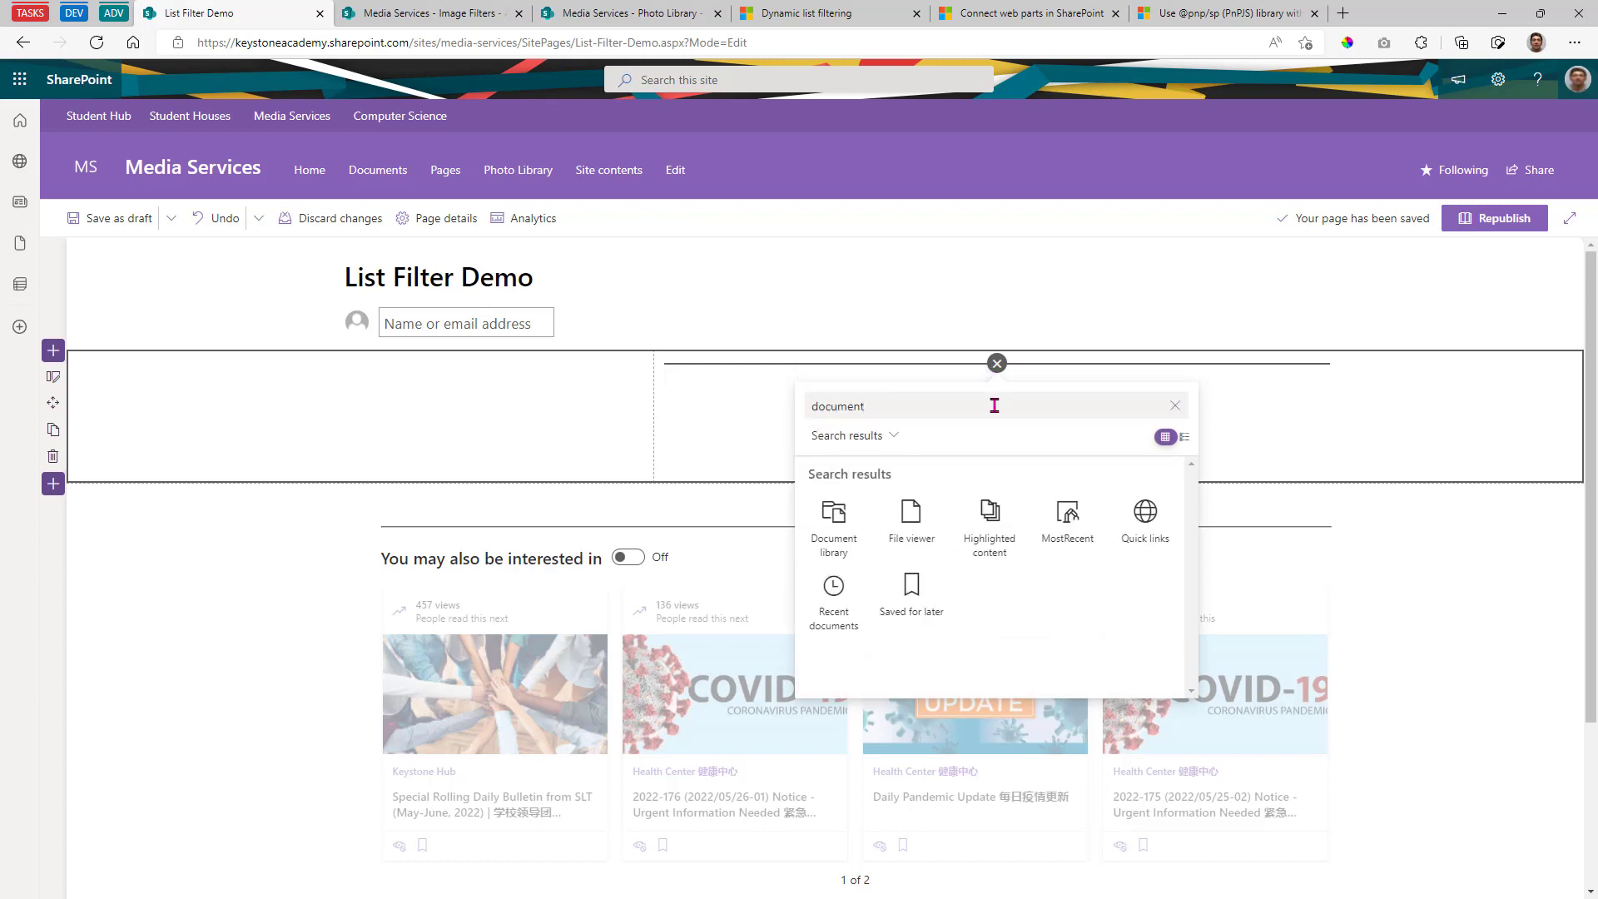
click(833, 526)
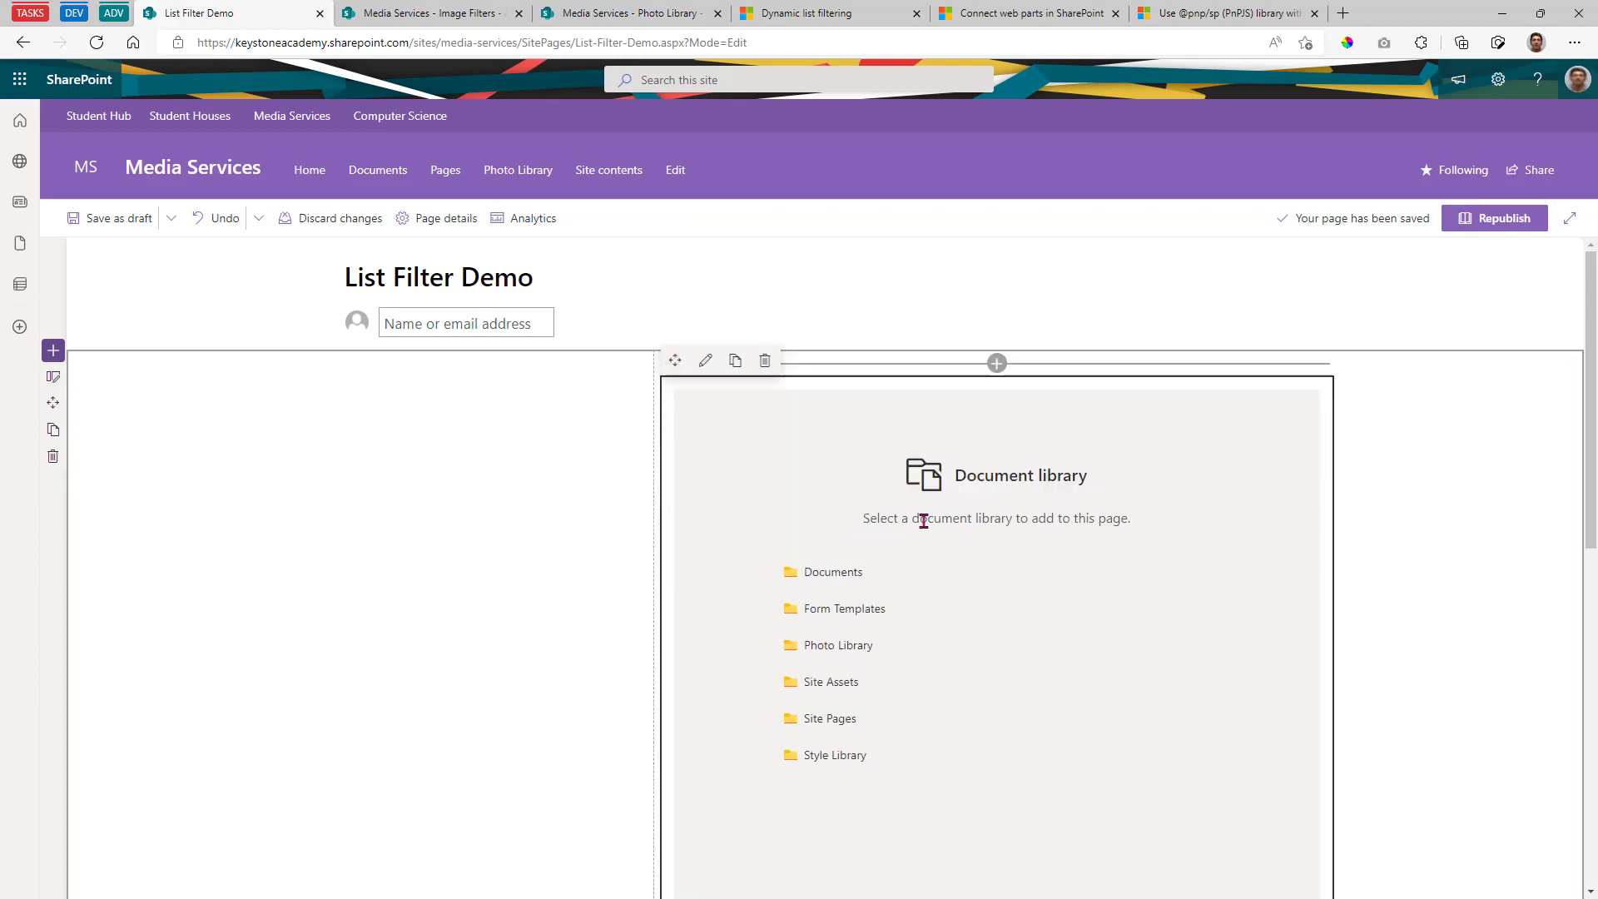
click(828, 649)
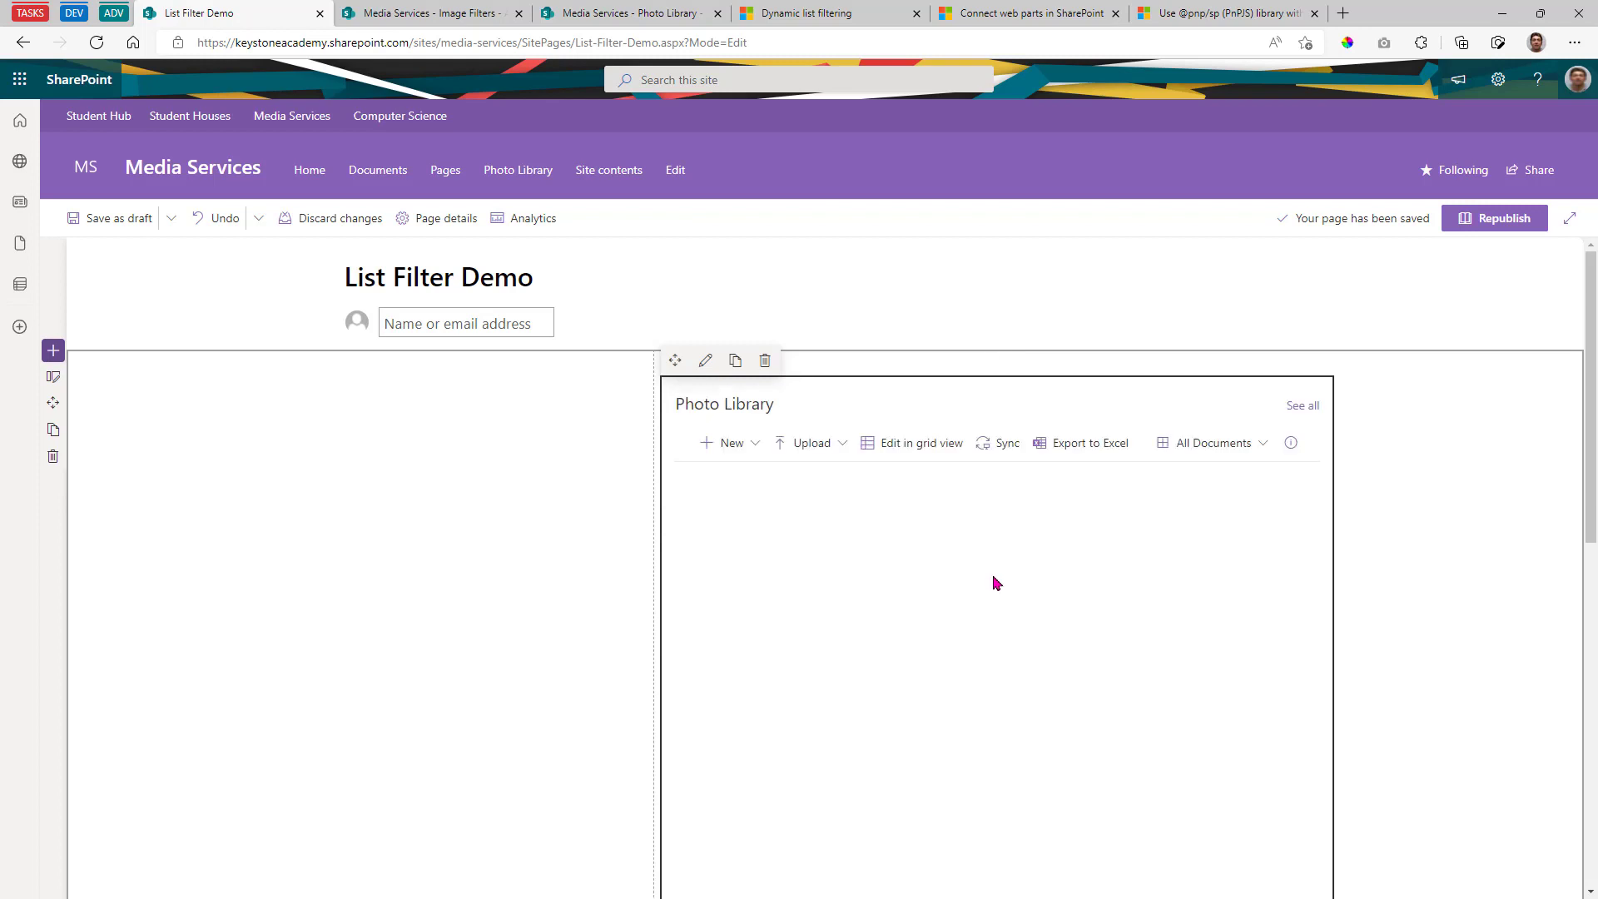
scroll(1238, 589, down, 2)
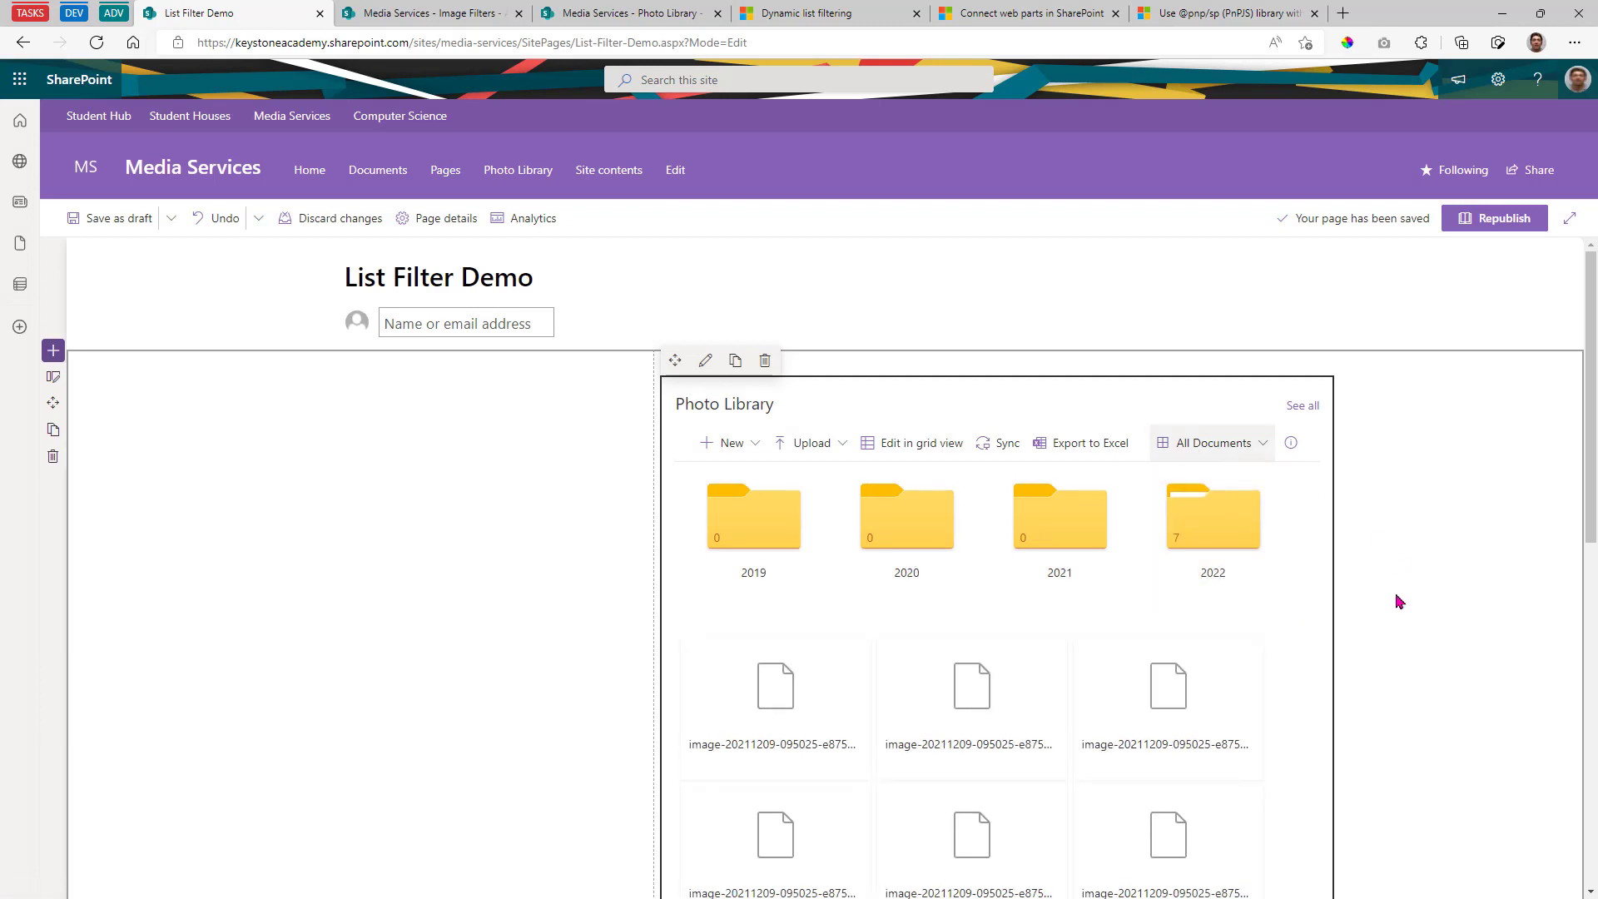
scroll(1107, 656, down, 1)
click(1248, 443)
click(1235, 487)
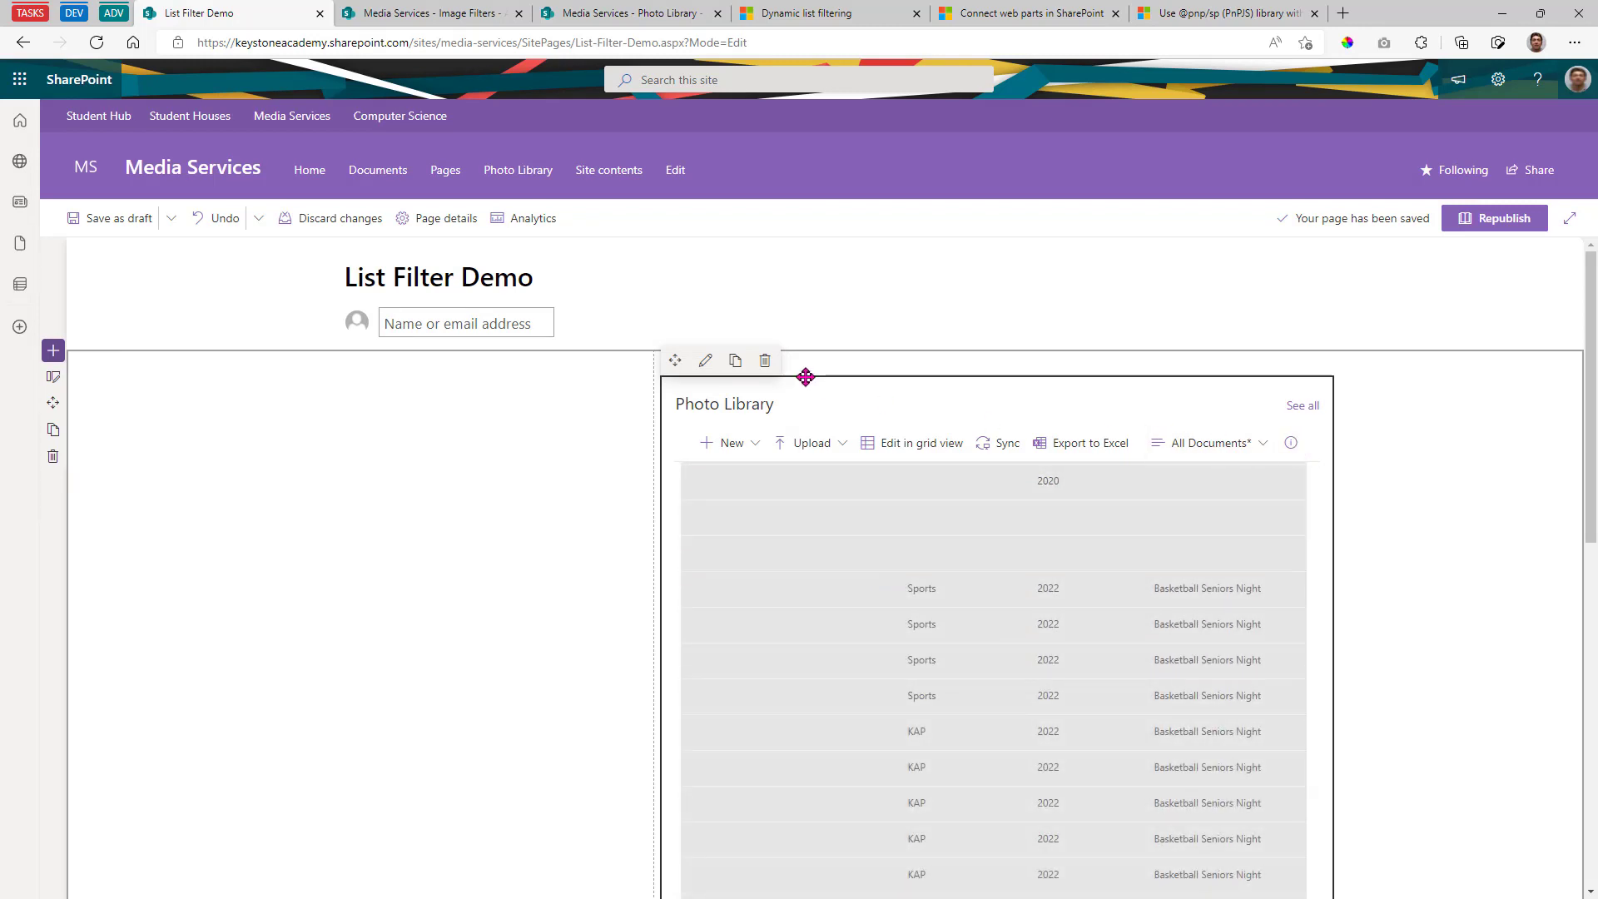
click(706, 361)
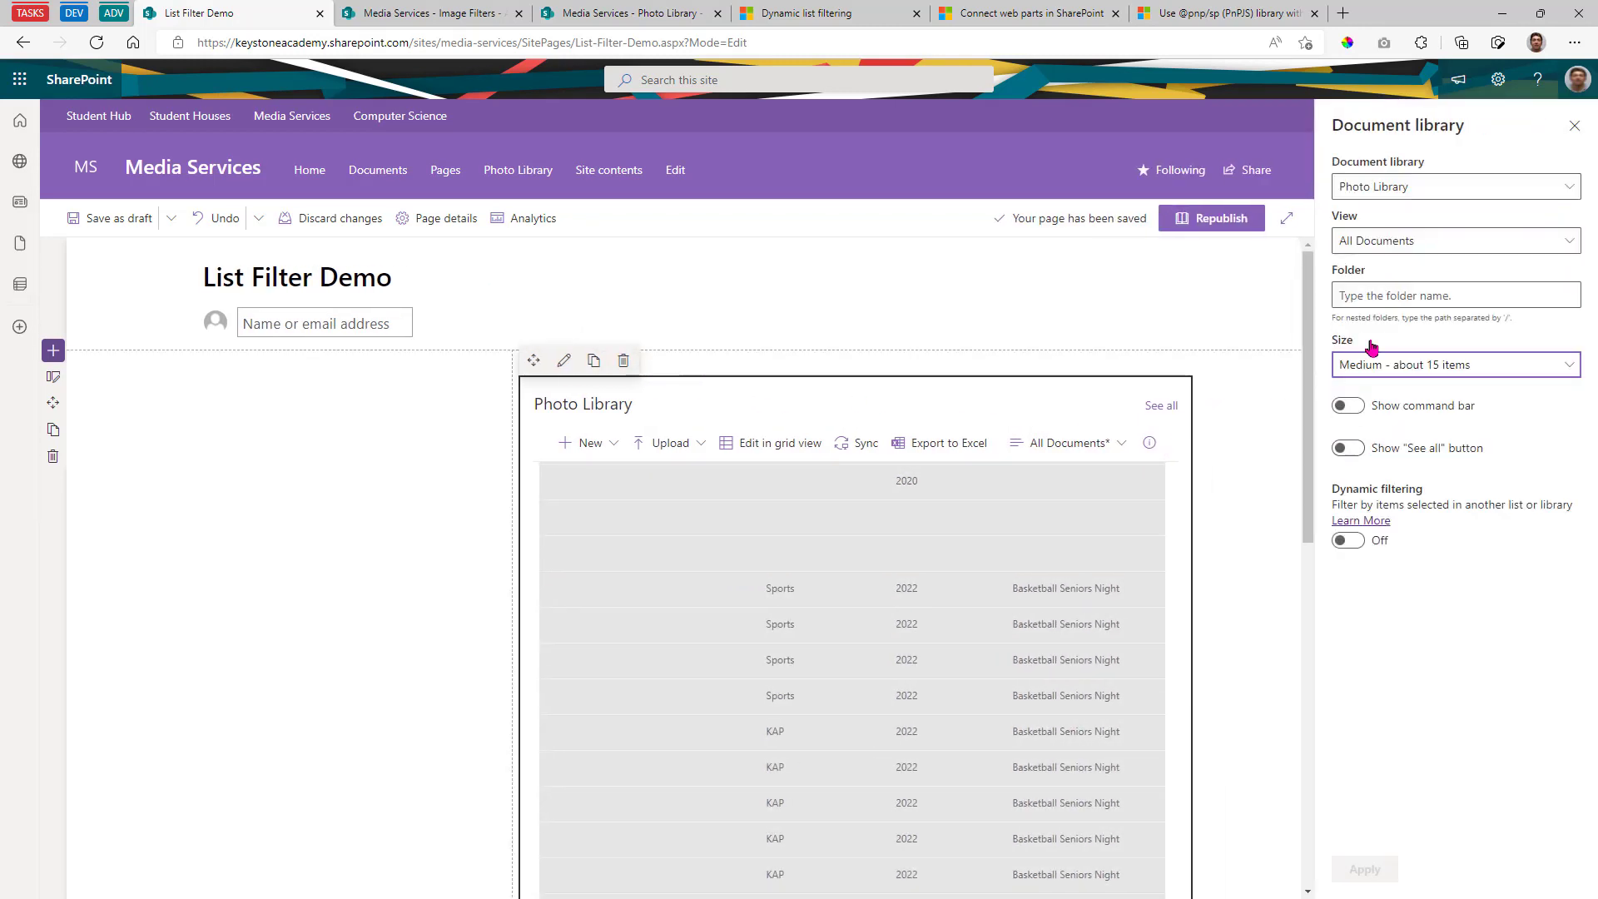
click(1399, 188)
click(1442, 280)
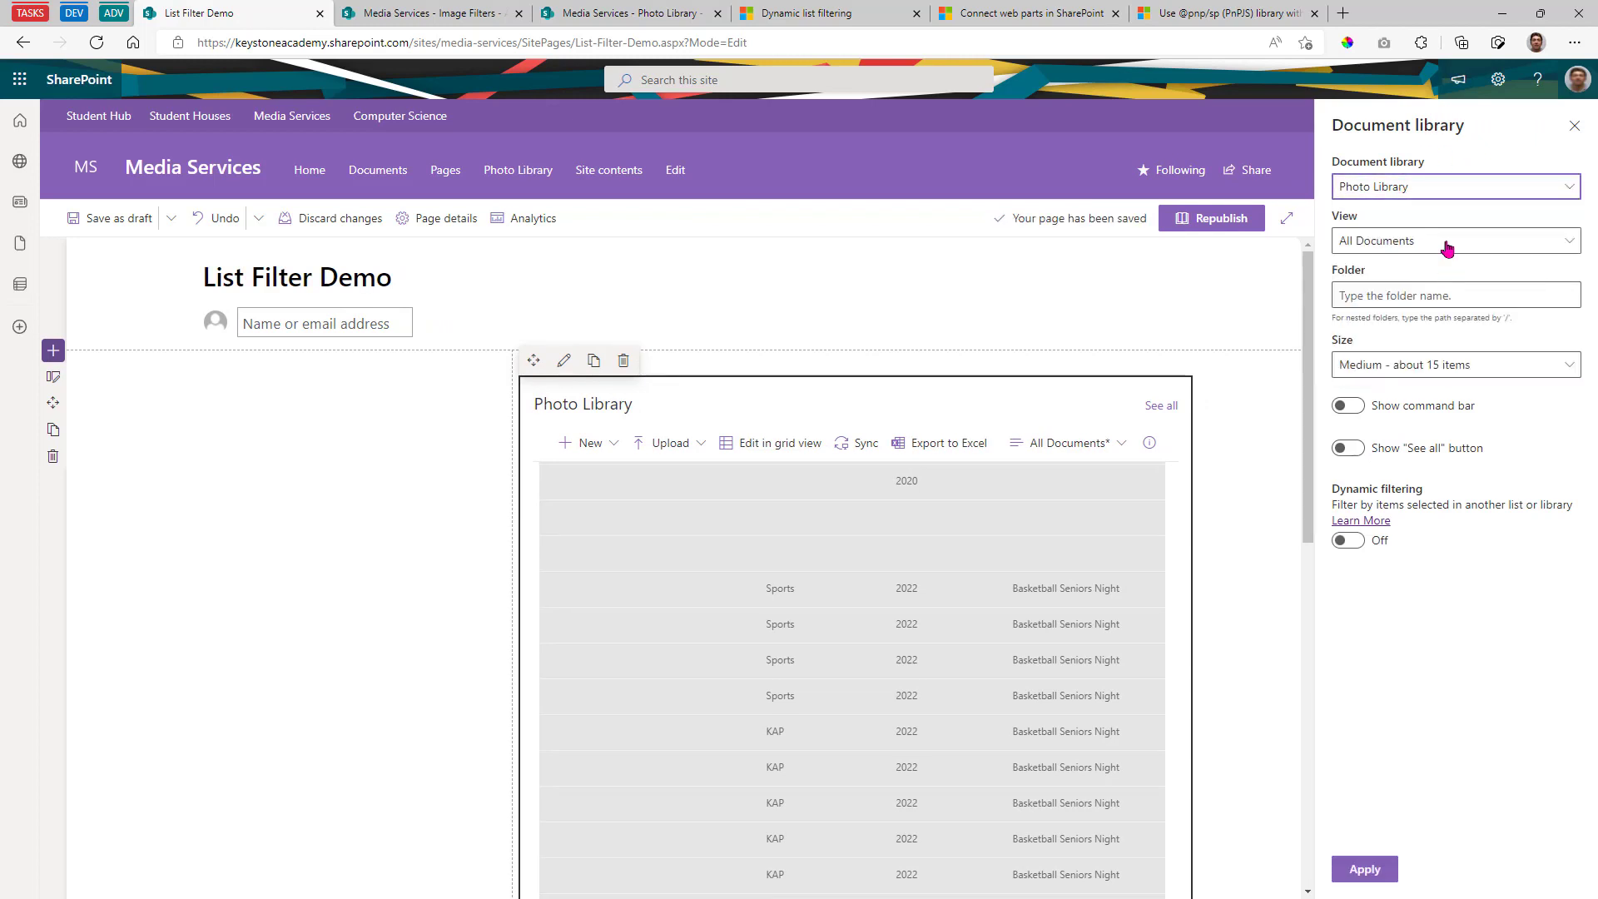
click(1449, 243)
click(1451, 268)
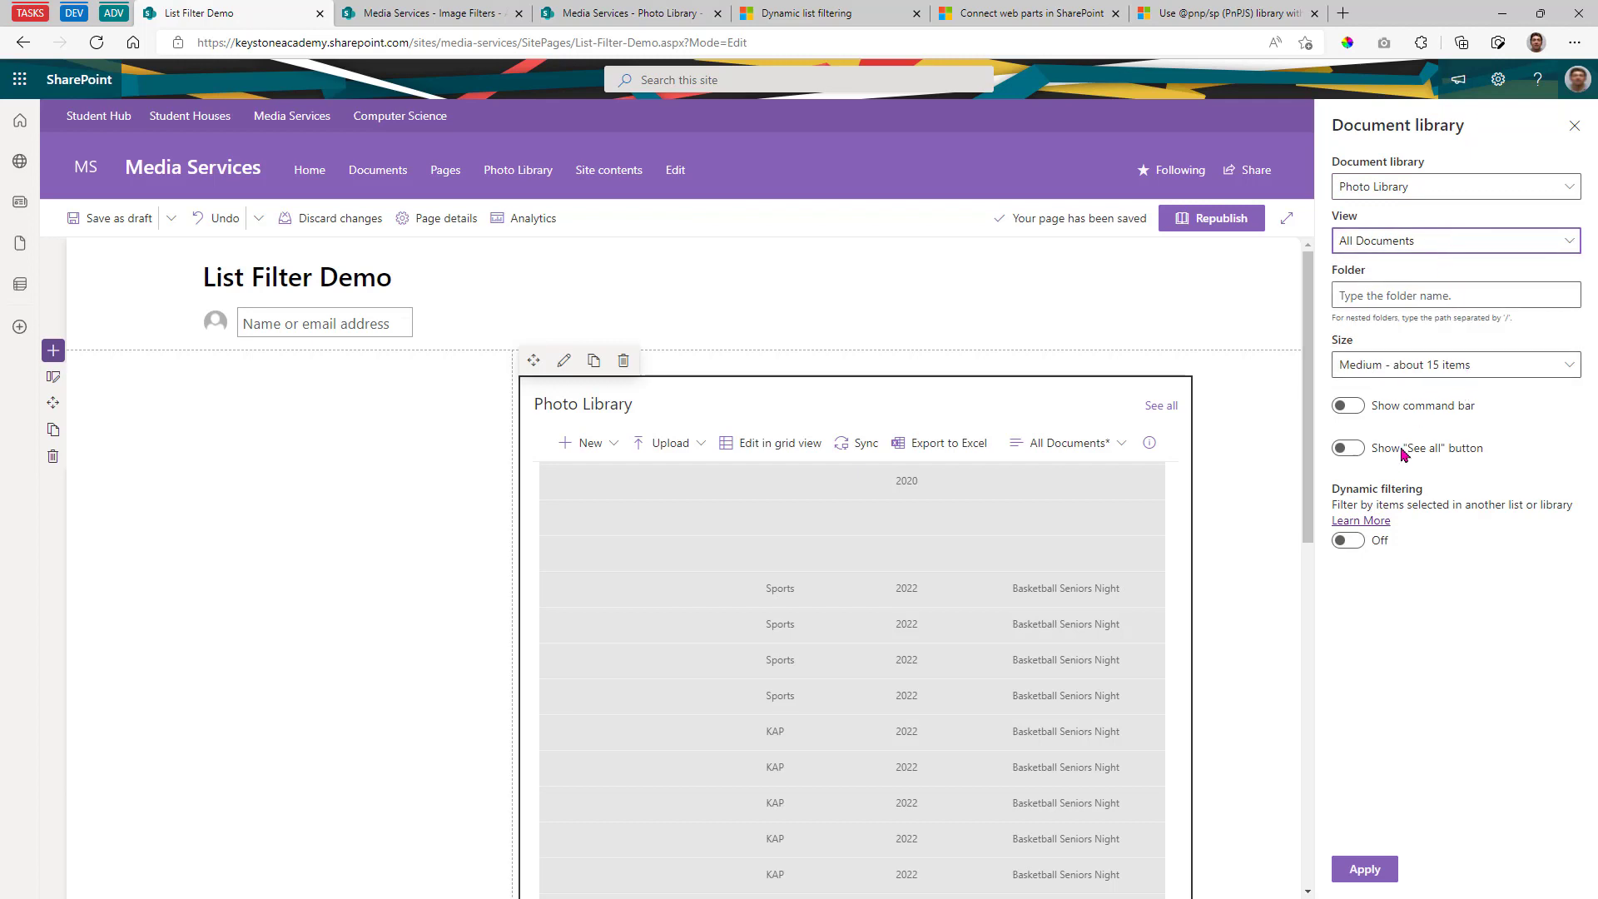
click(1352, 548)
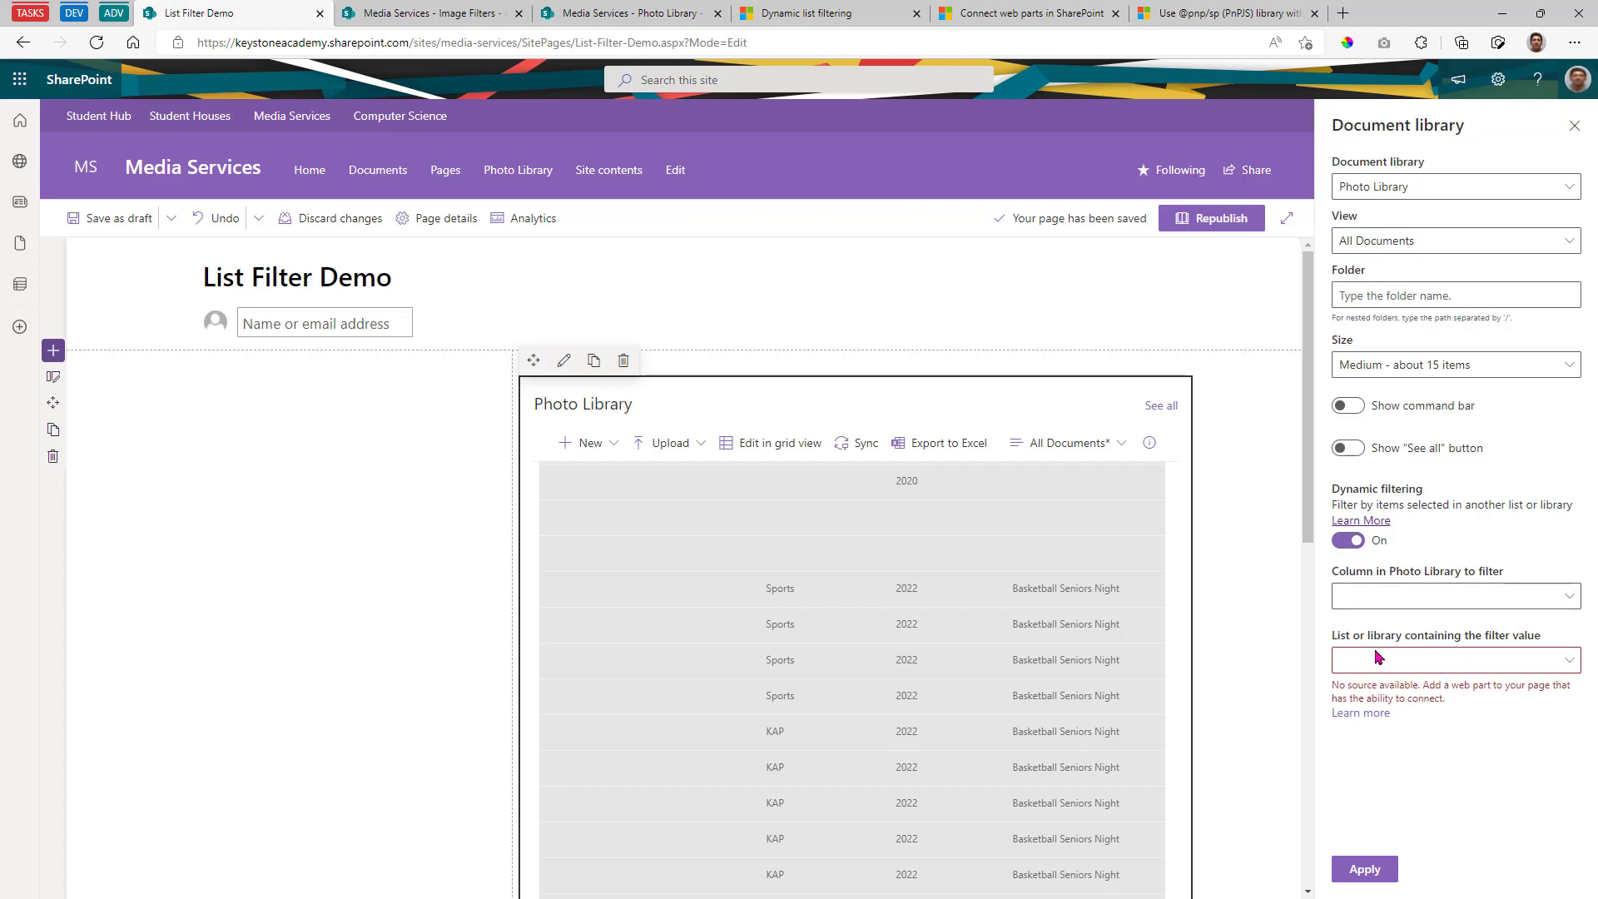
click(1418, 666)
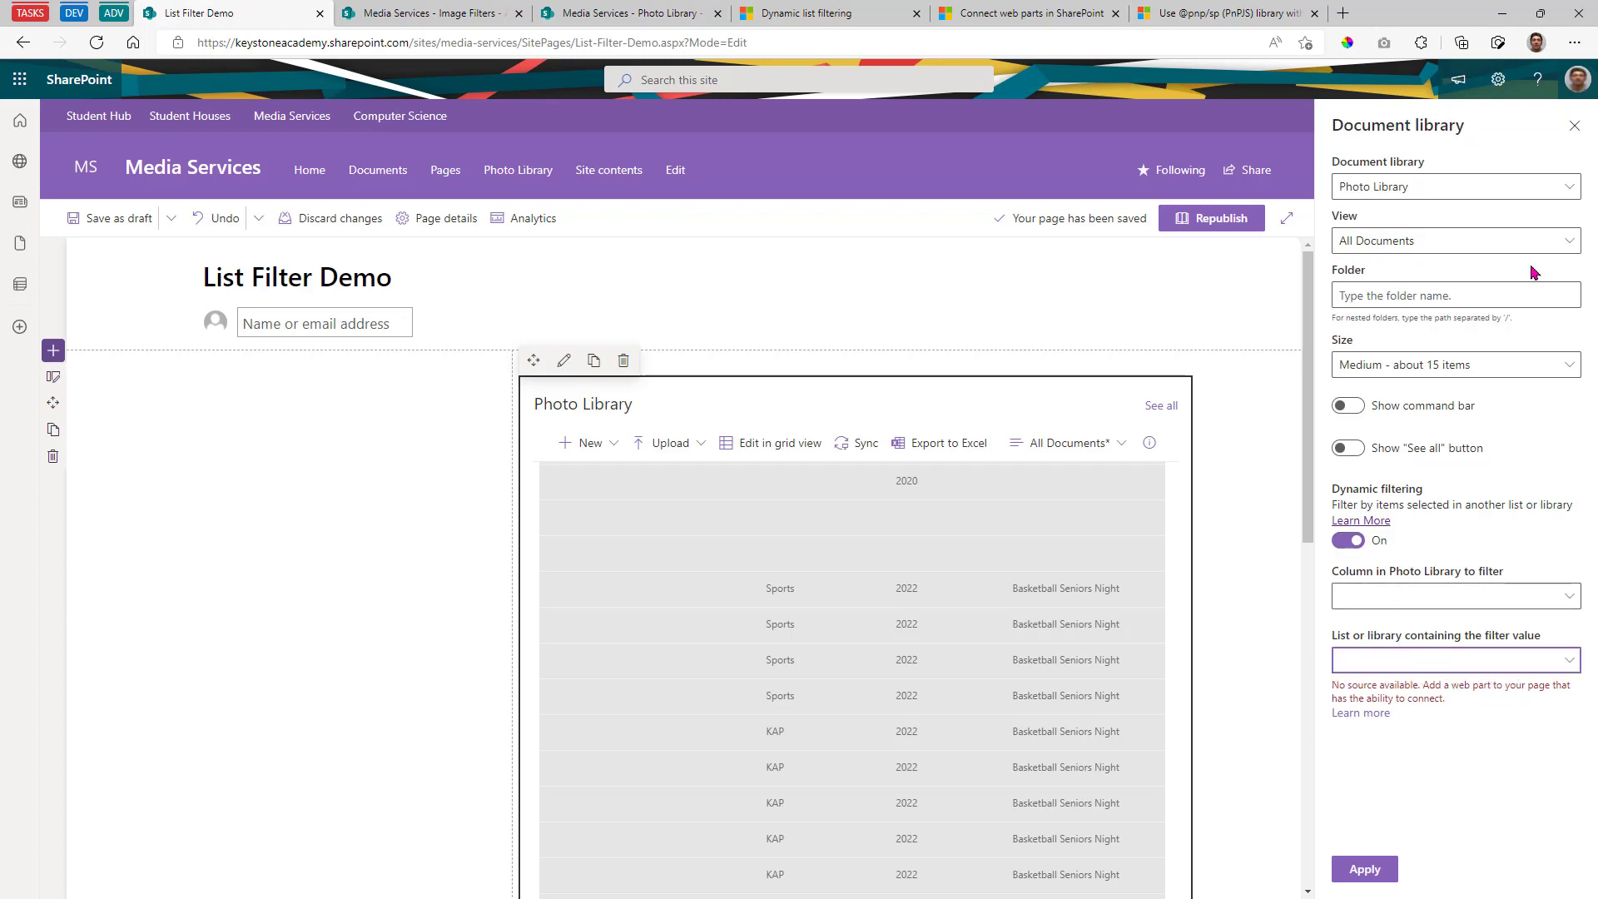
click(1574, 126)
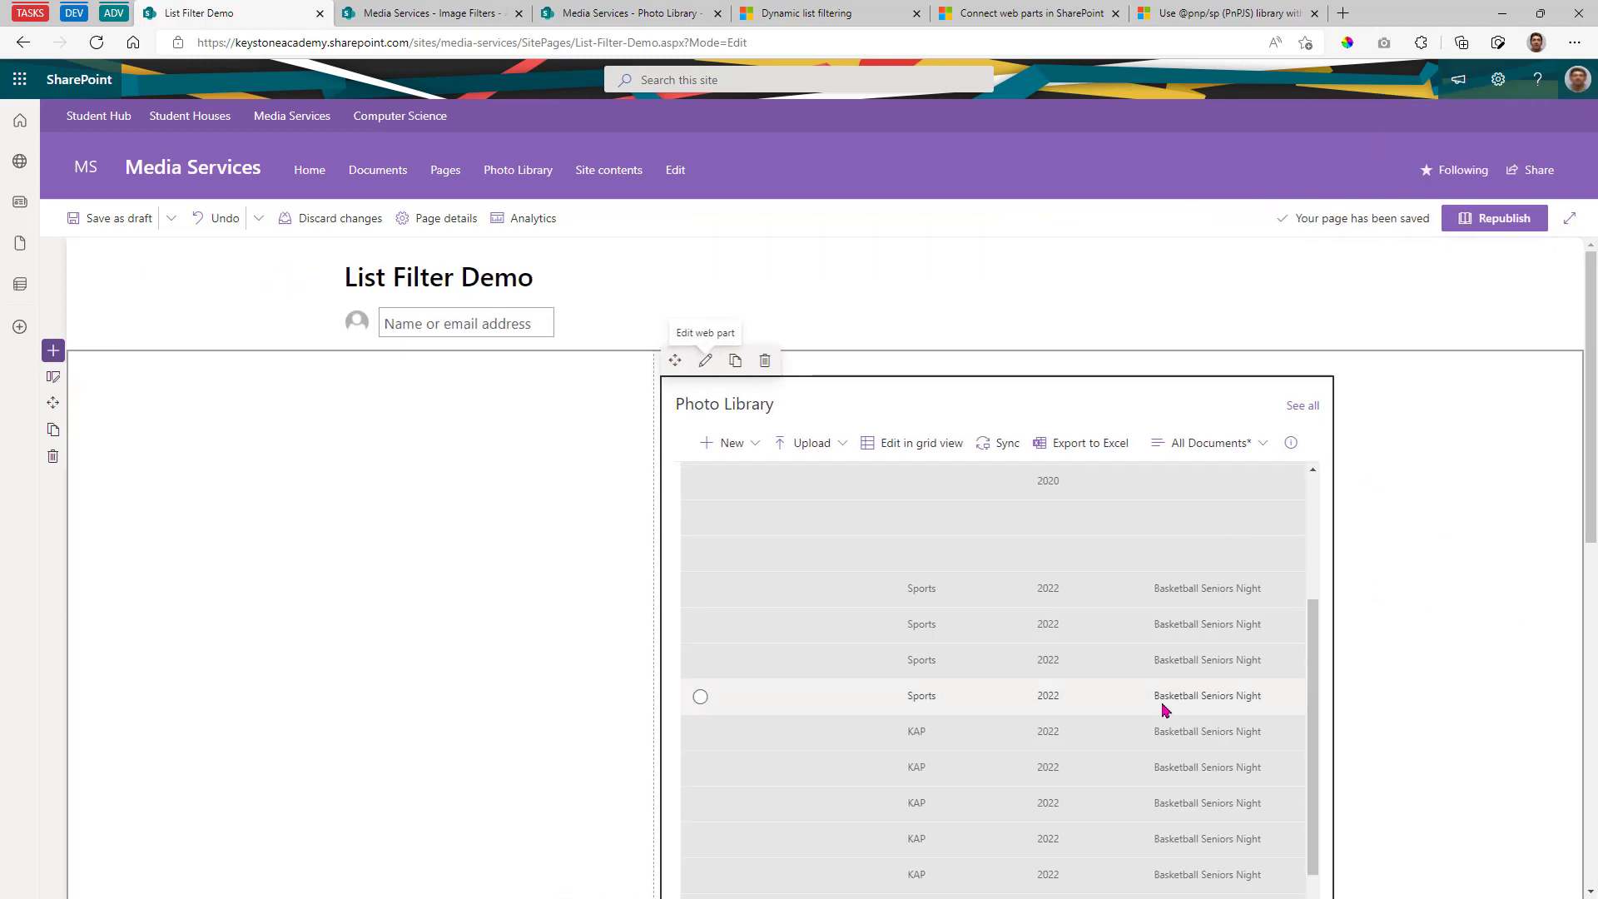
scroll(1357, 709, down, 3)
scroll(1373, 571, up, 3)
scroll(845, 477, up, 2)
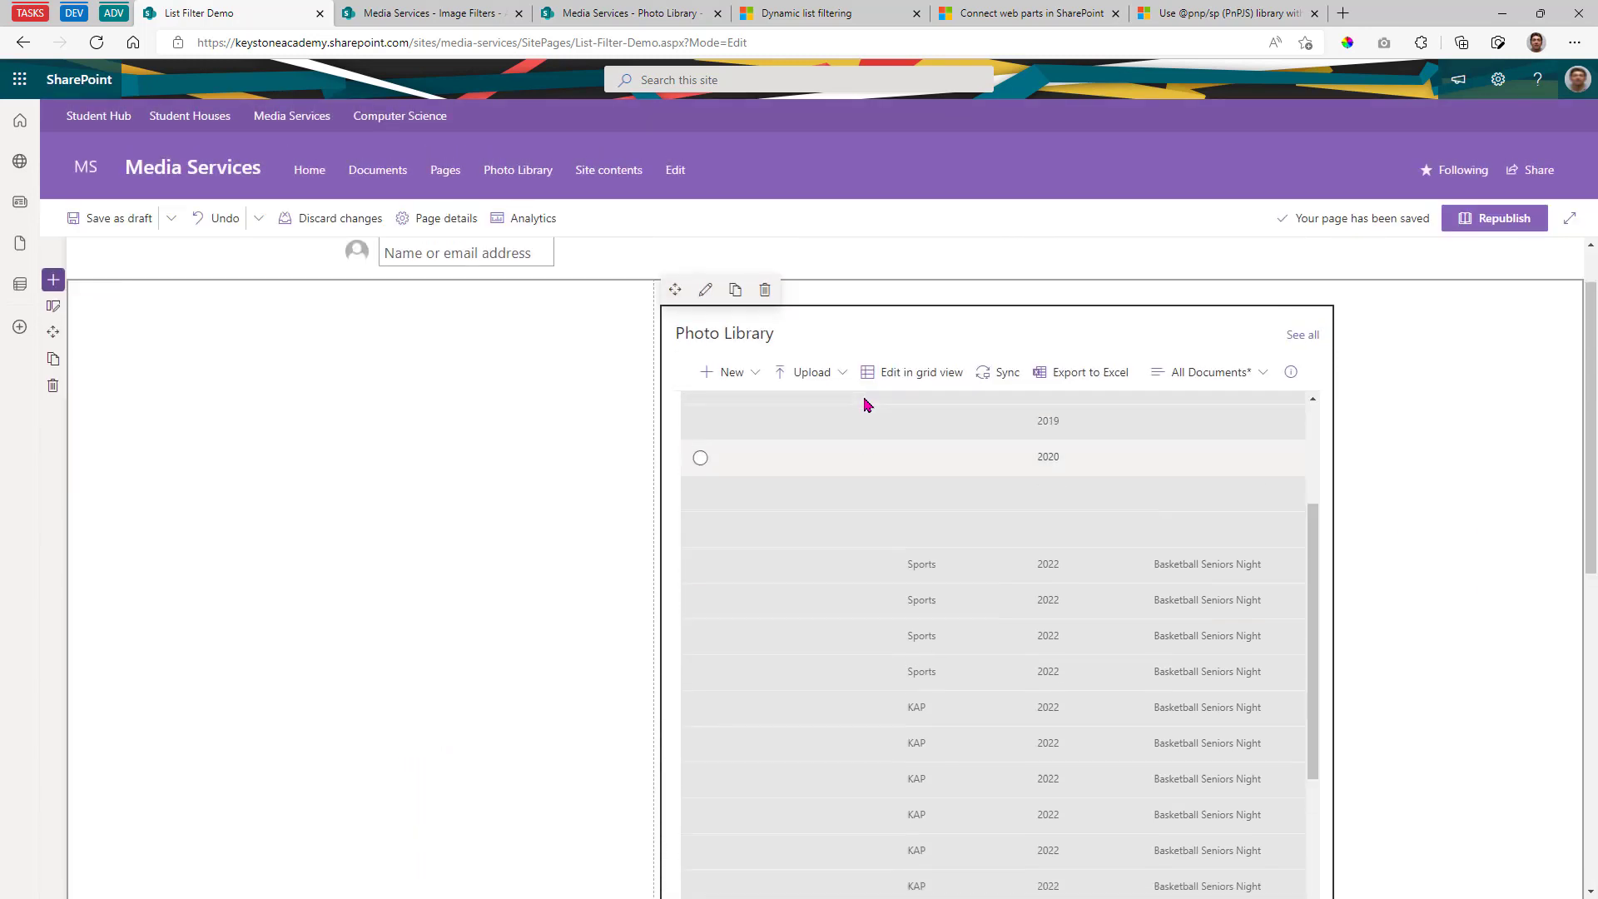
scroll(932, 453, up, 2)
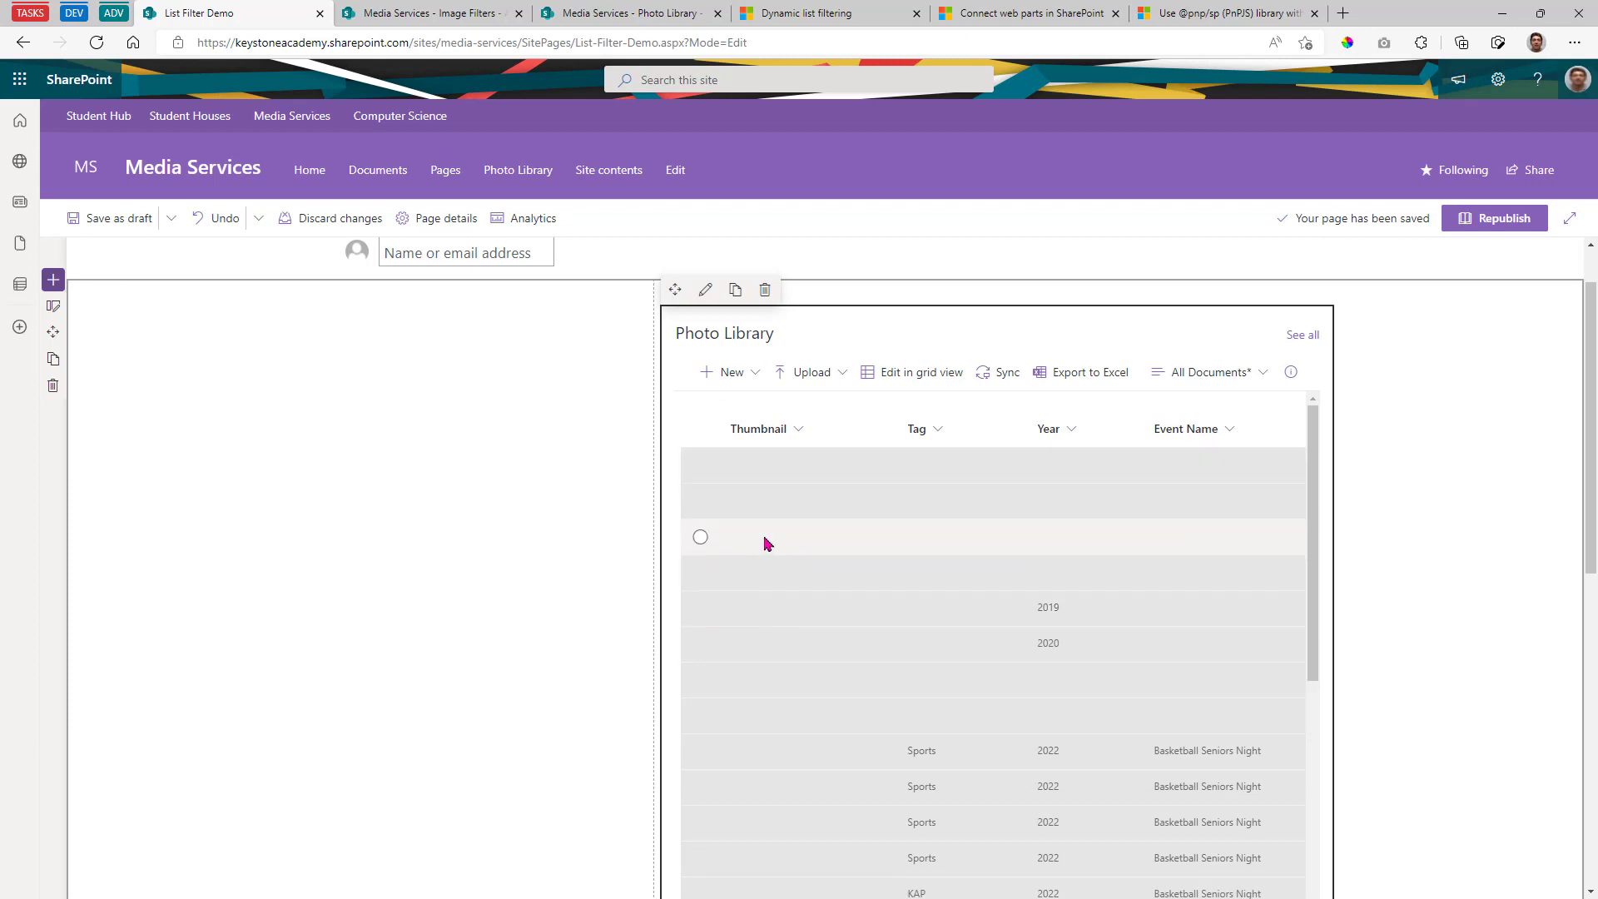
scroll(432, 324, up, 1)
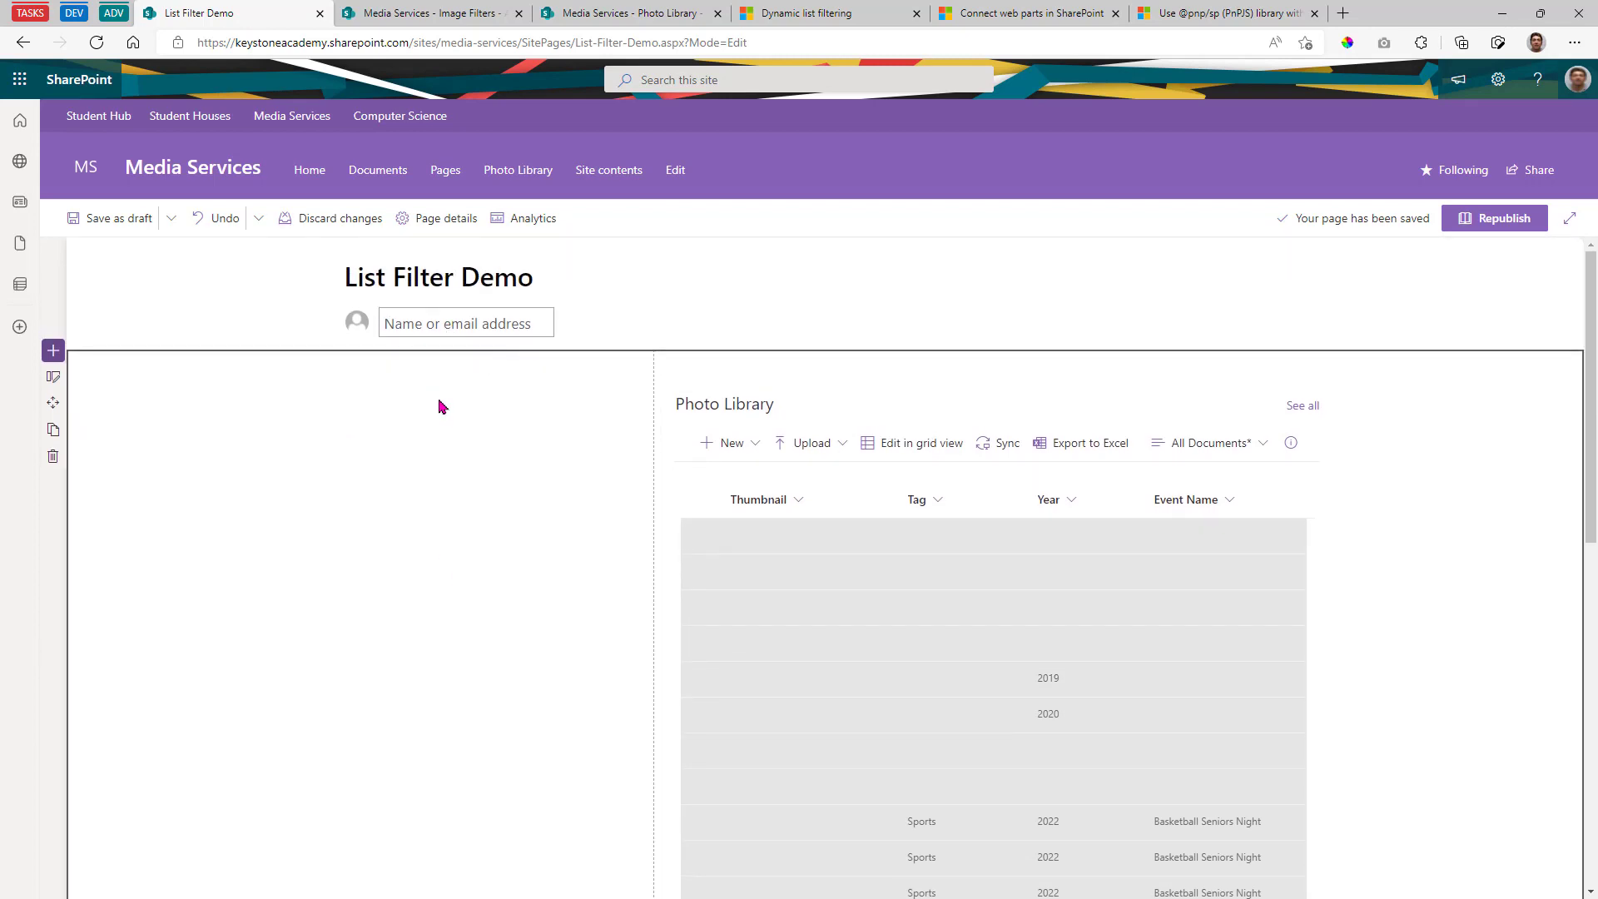
- Add a List web part to the left column and point it at the Image Filters list
click(482, 364)
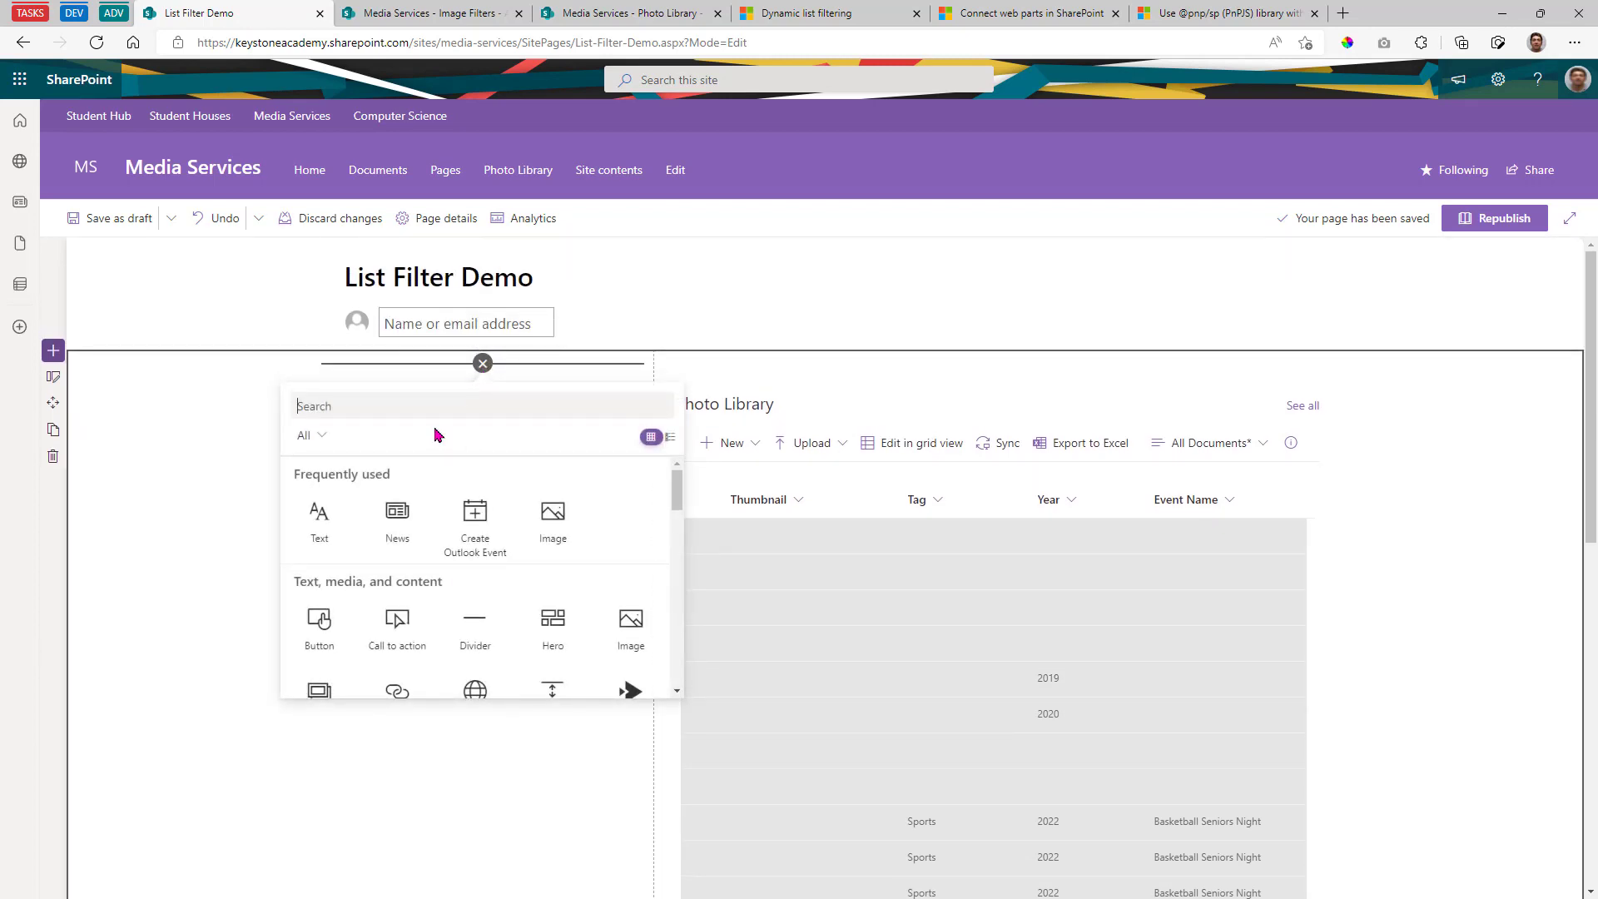
text(list)
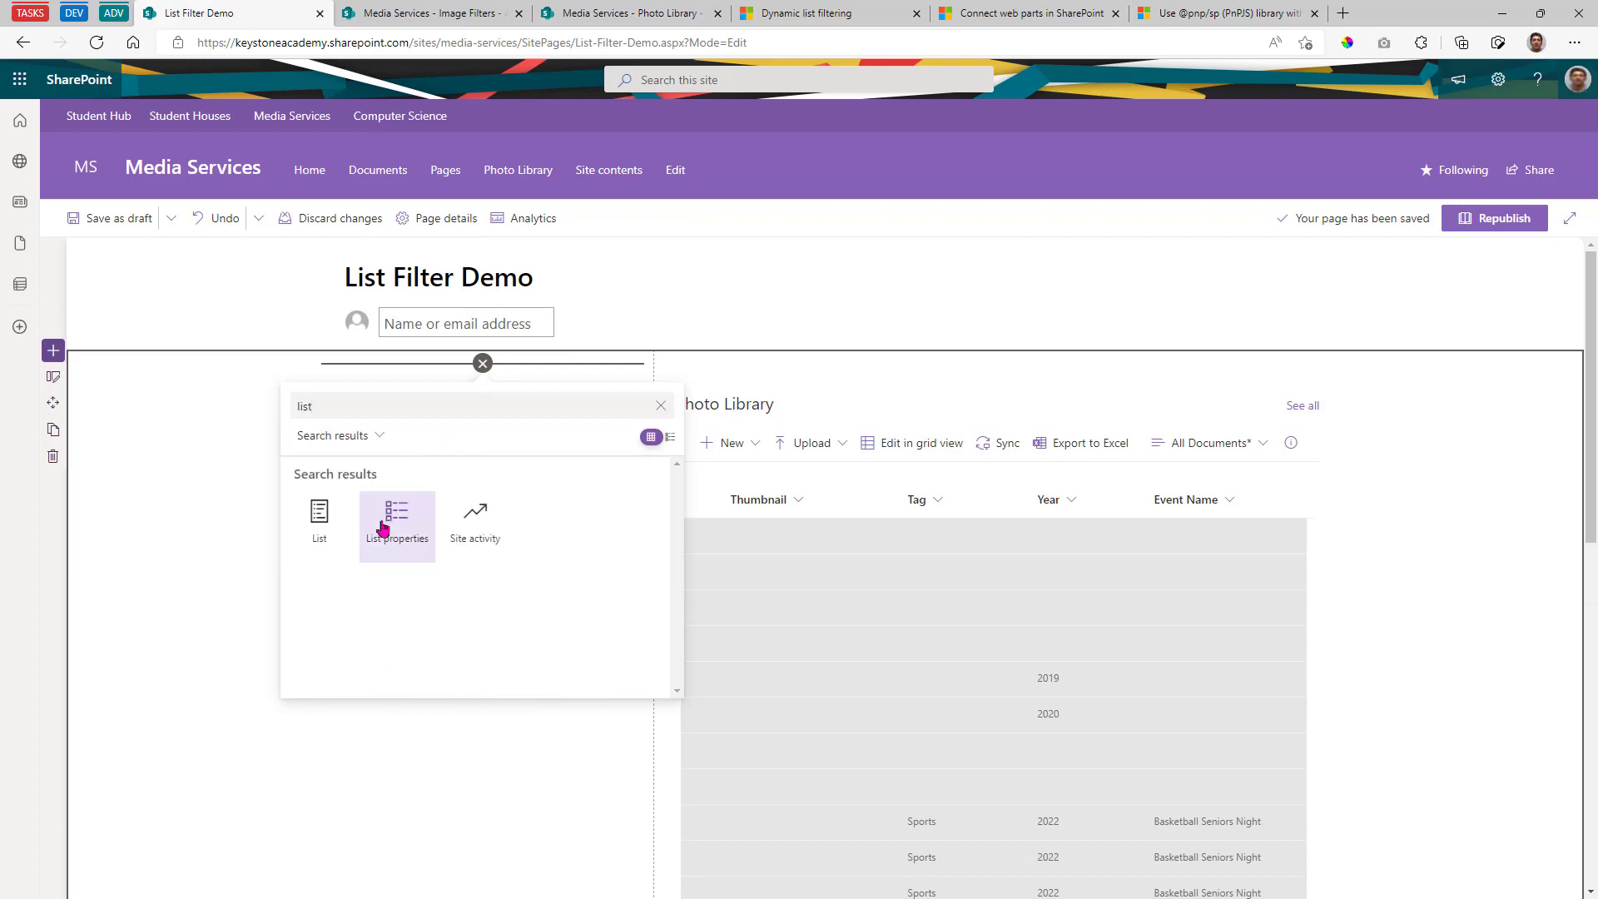
click(320, 524)
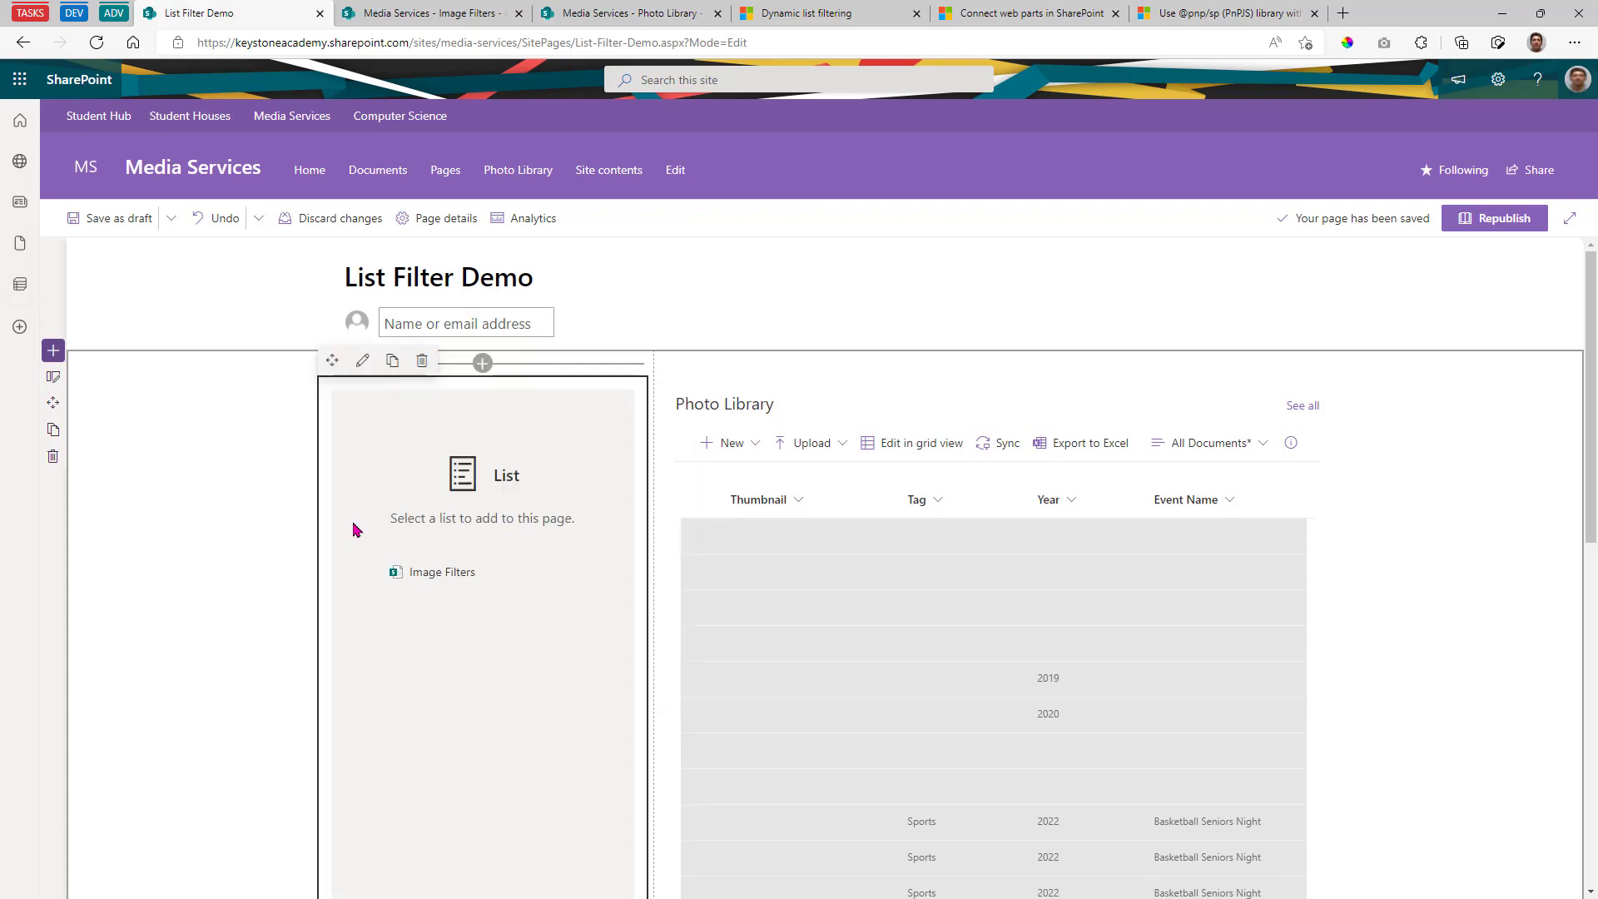
click(435, 574)
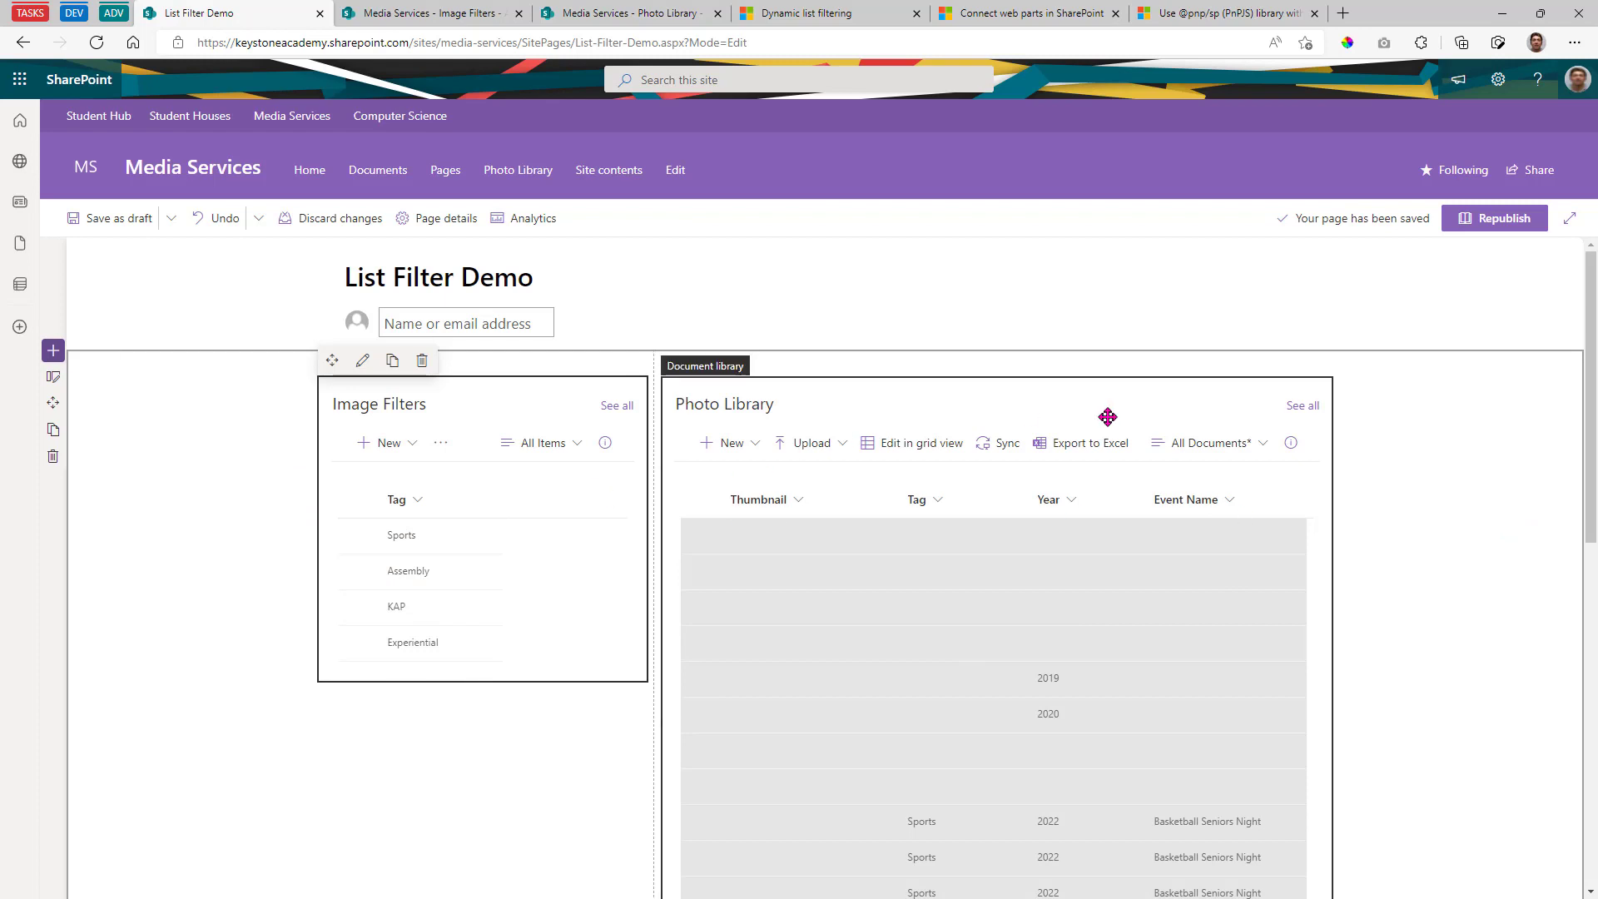
- Enable dynamic filtering on the Photo Library: Tag column filtered by Image Filters' Tag column, then apply
click(1061, 415)
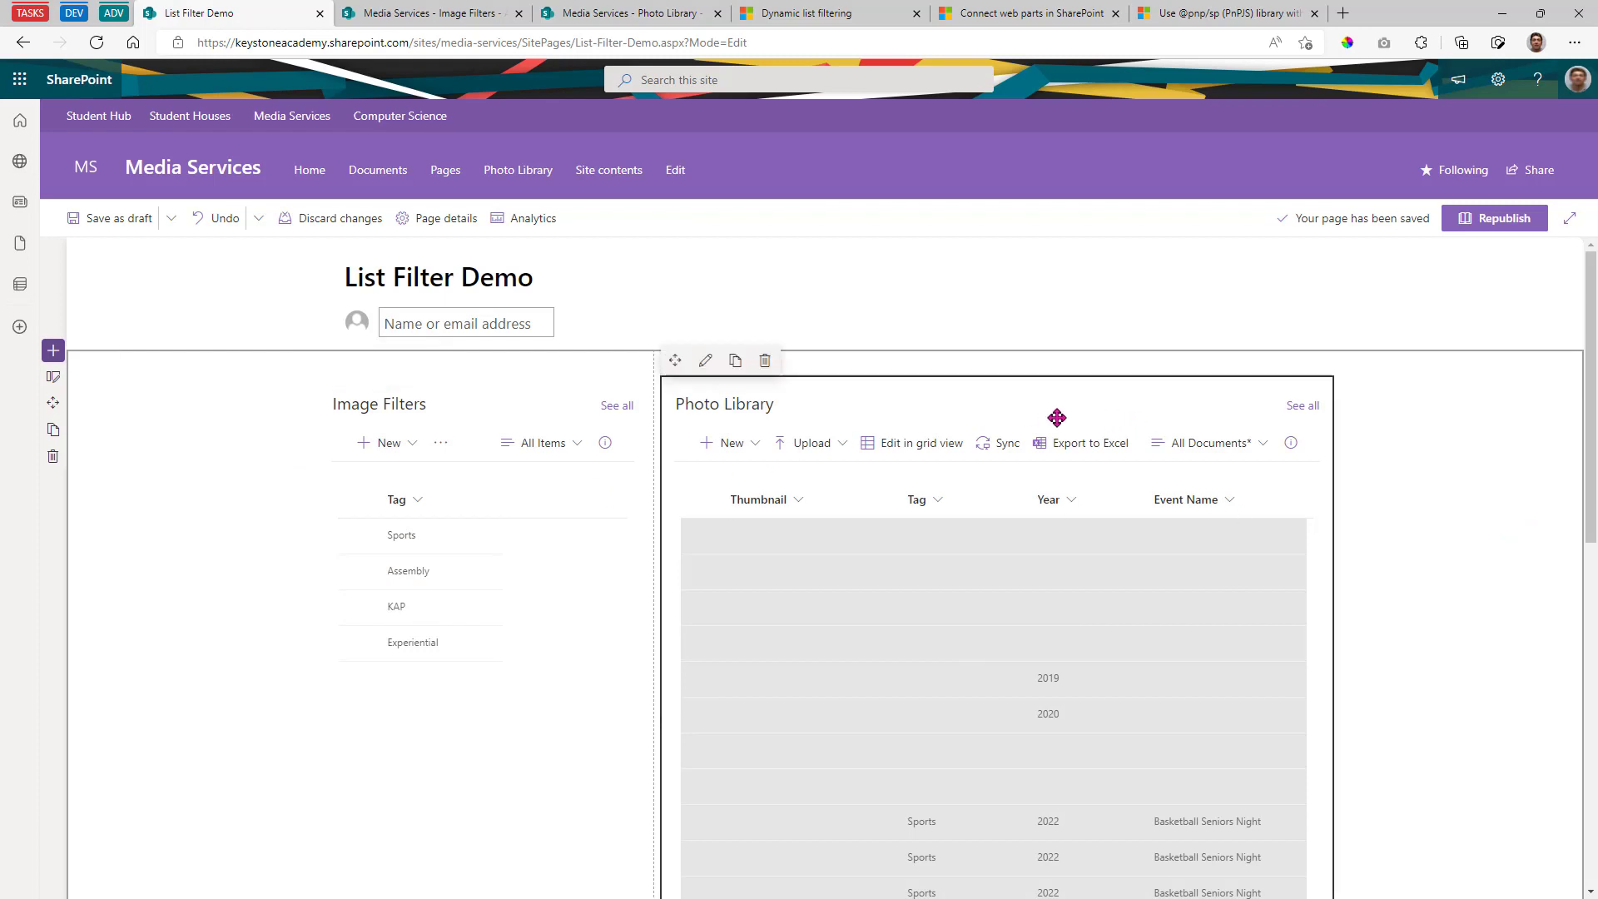
click(706, 363)
click(1348, 543)
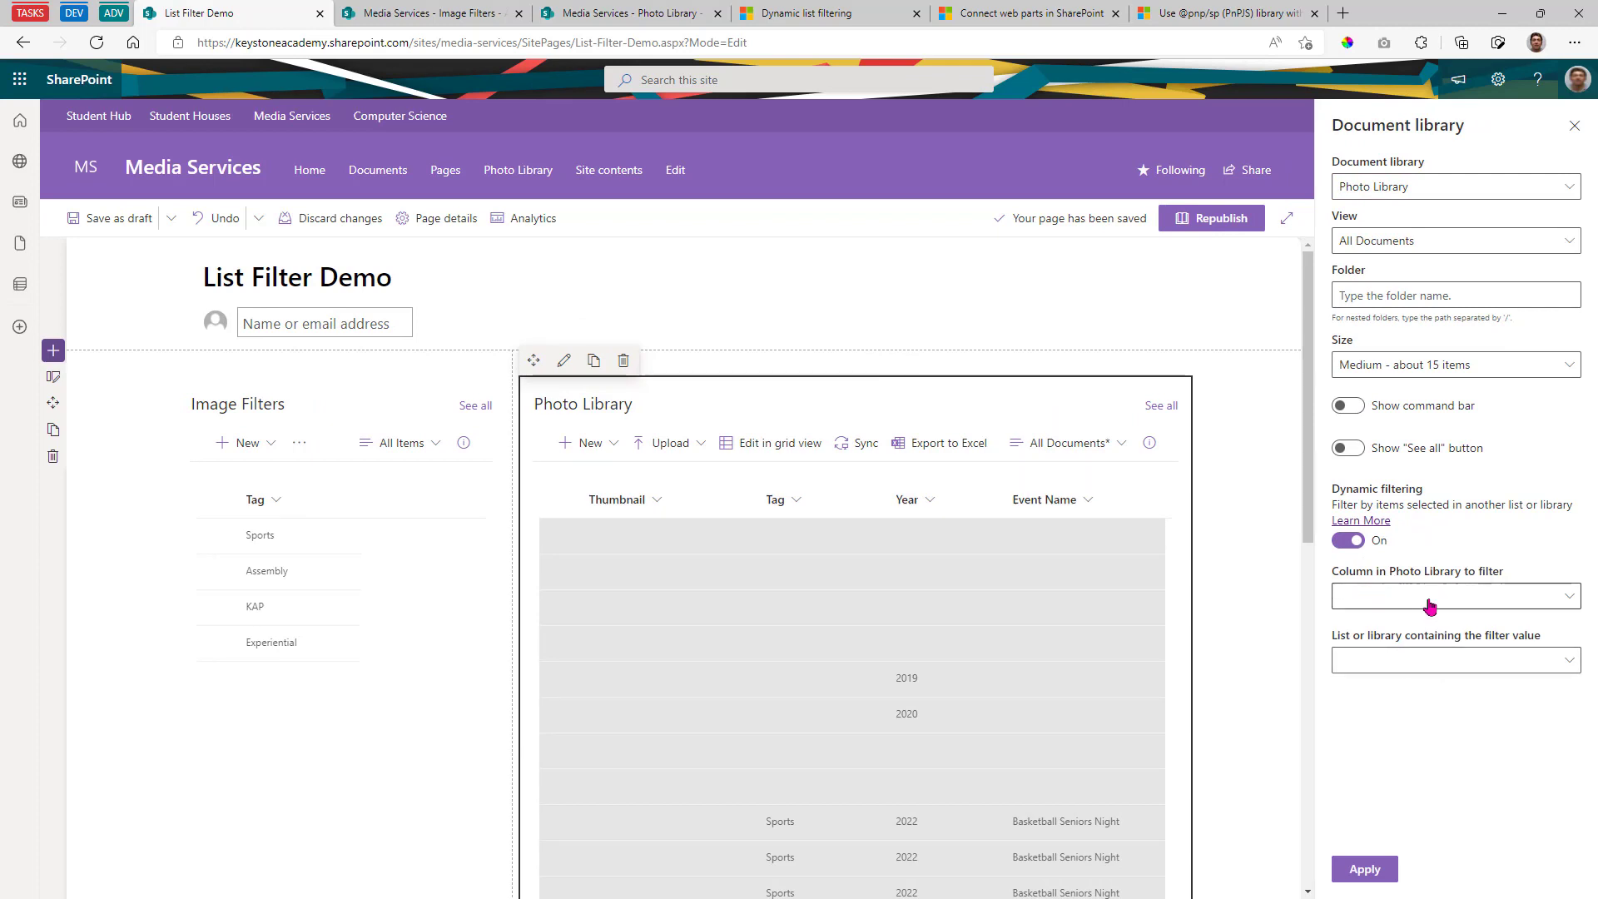
click(1424, 667)
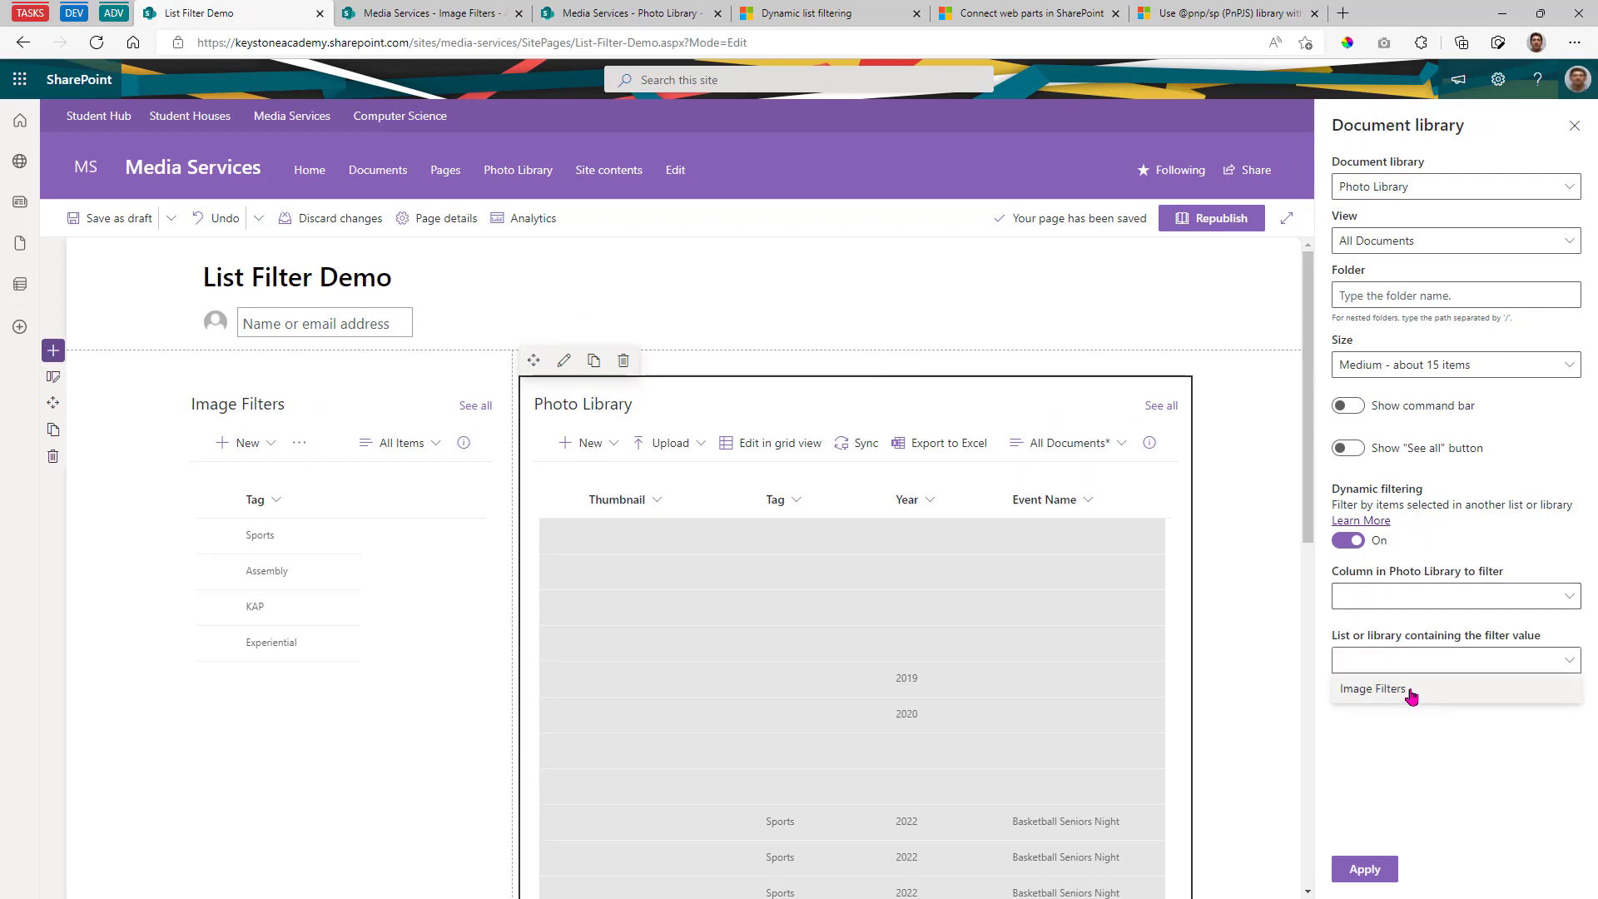
click(1412, 692)
click(1431, 596)
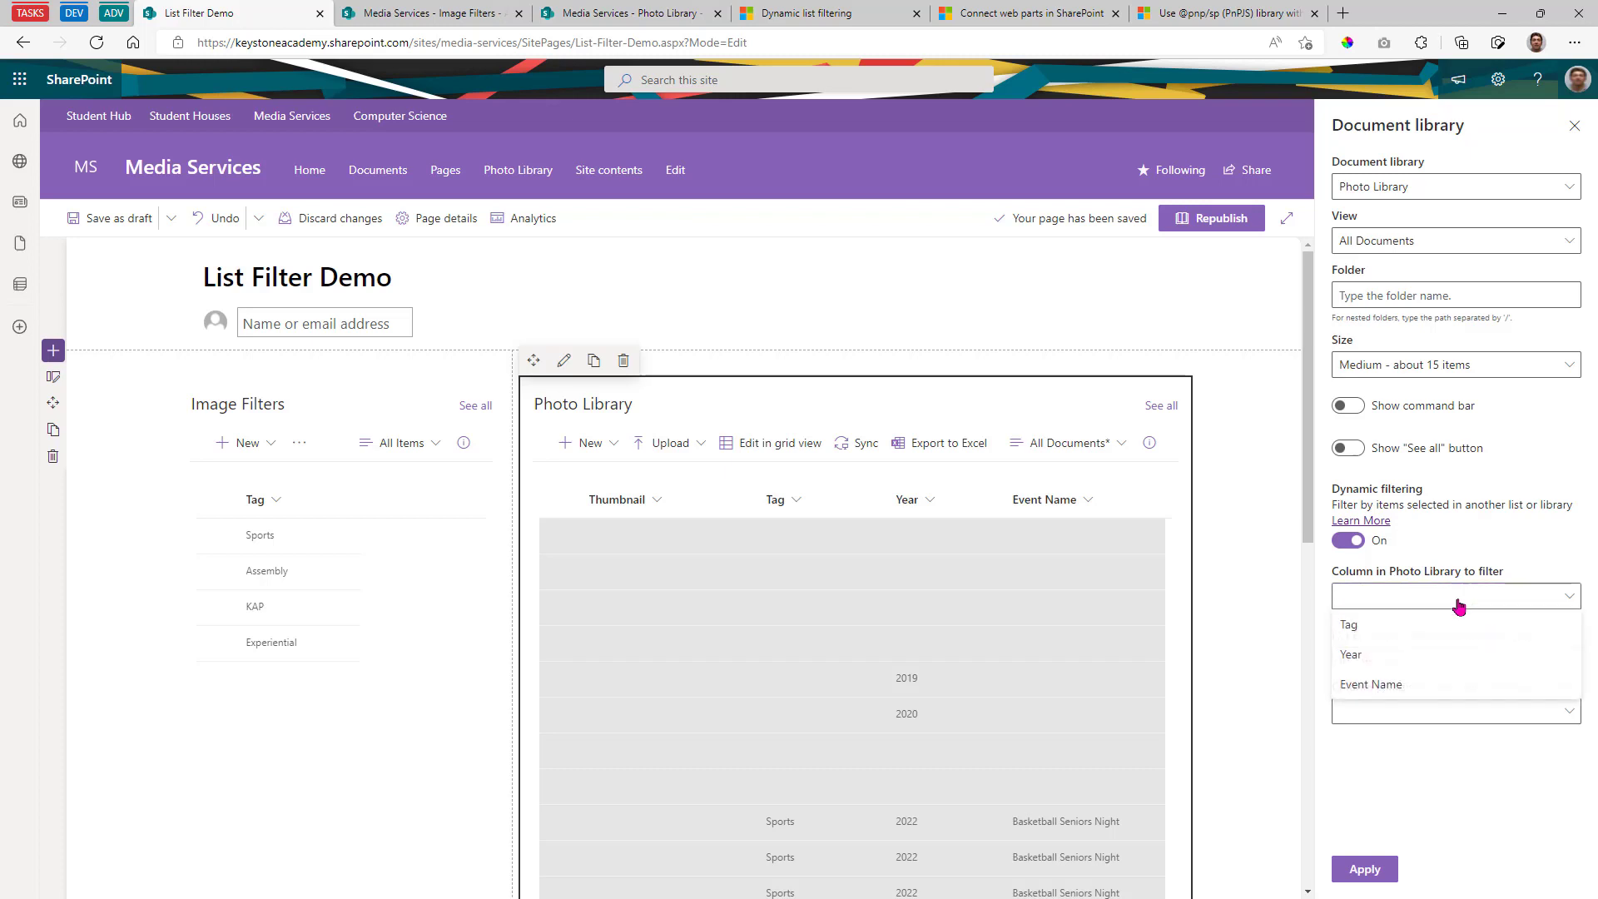
click(1421, 630)
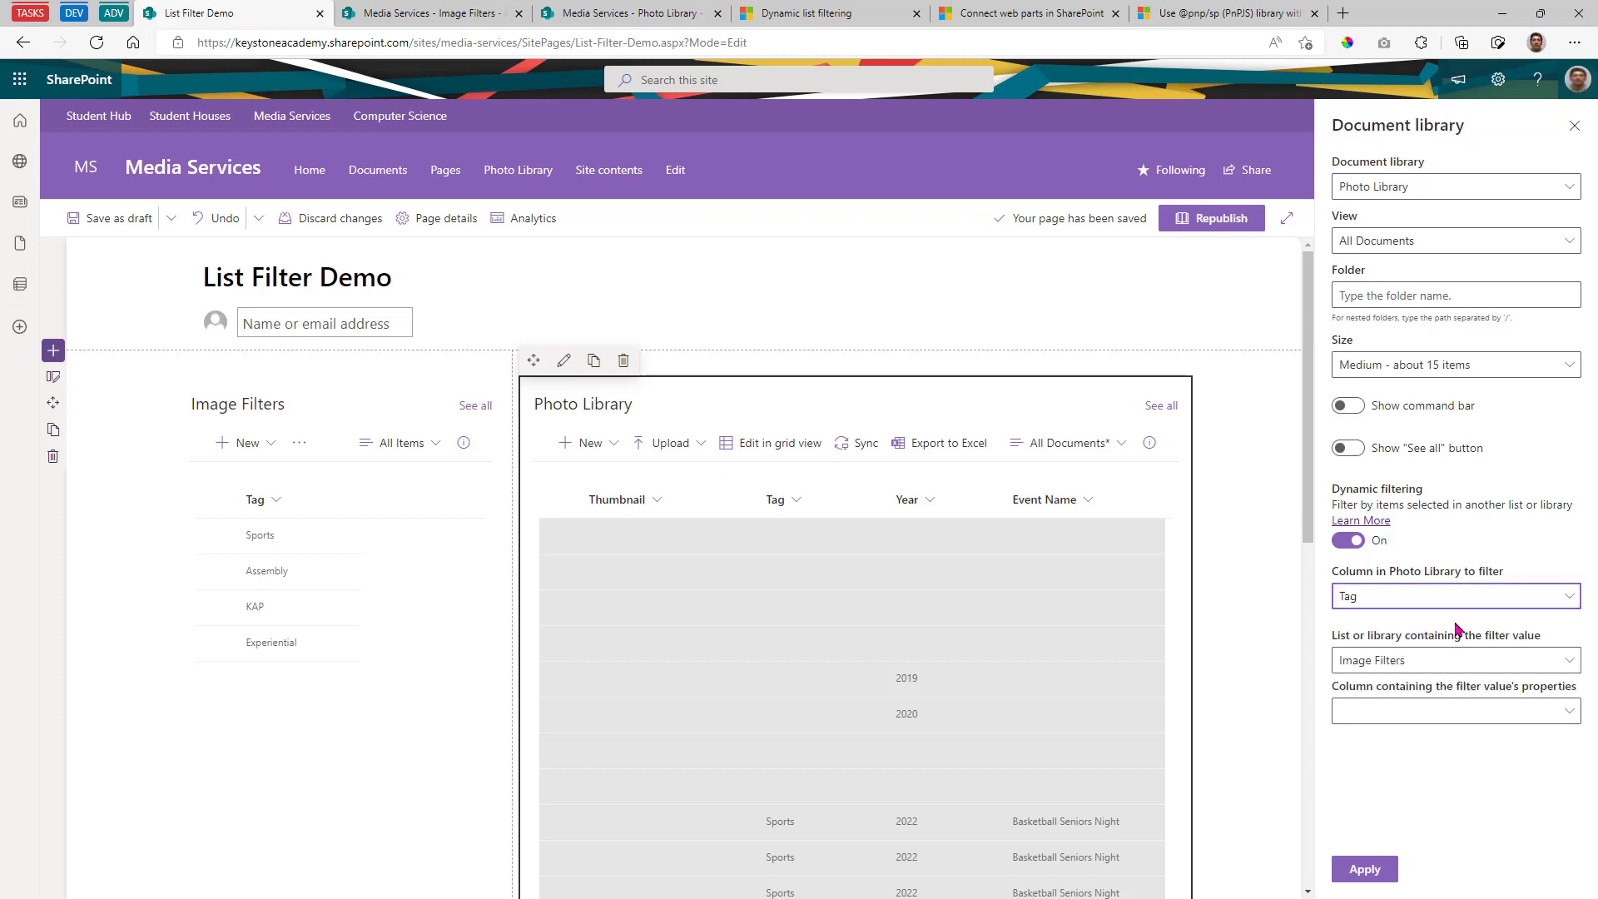
click(1420, 710)
click(1363, 657)
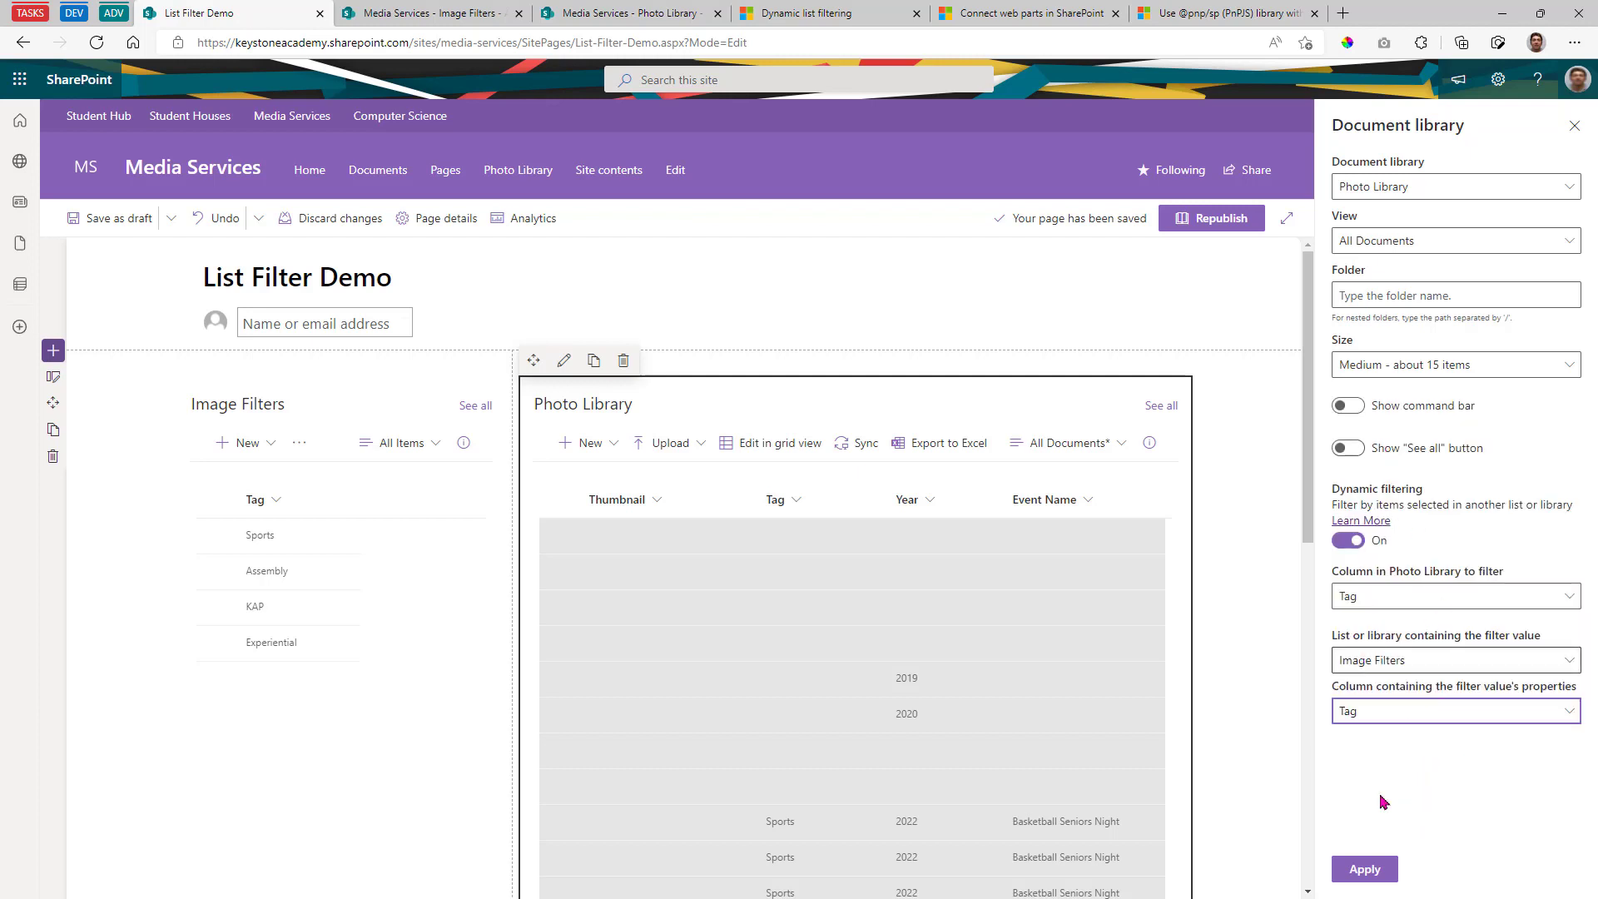
click(1372, 869)
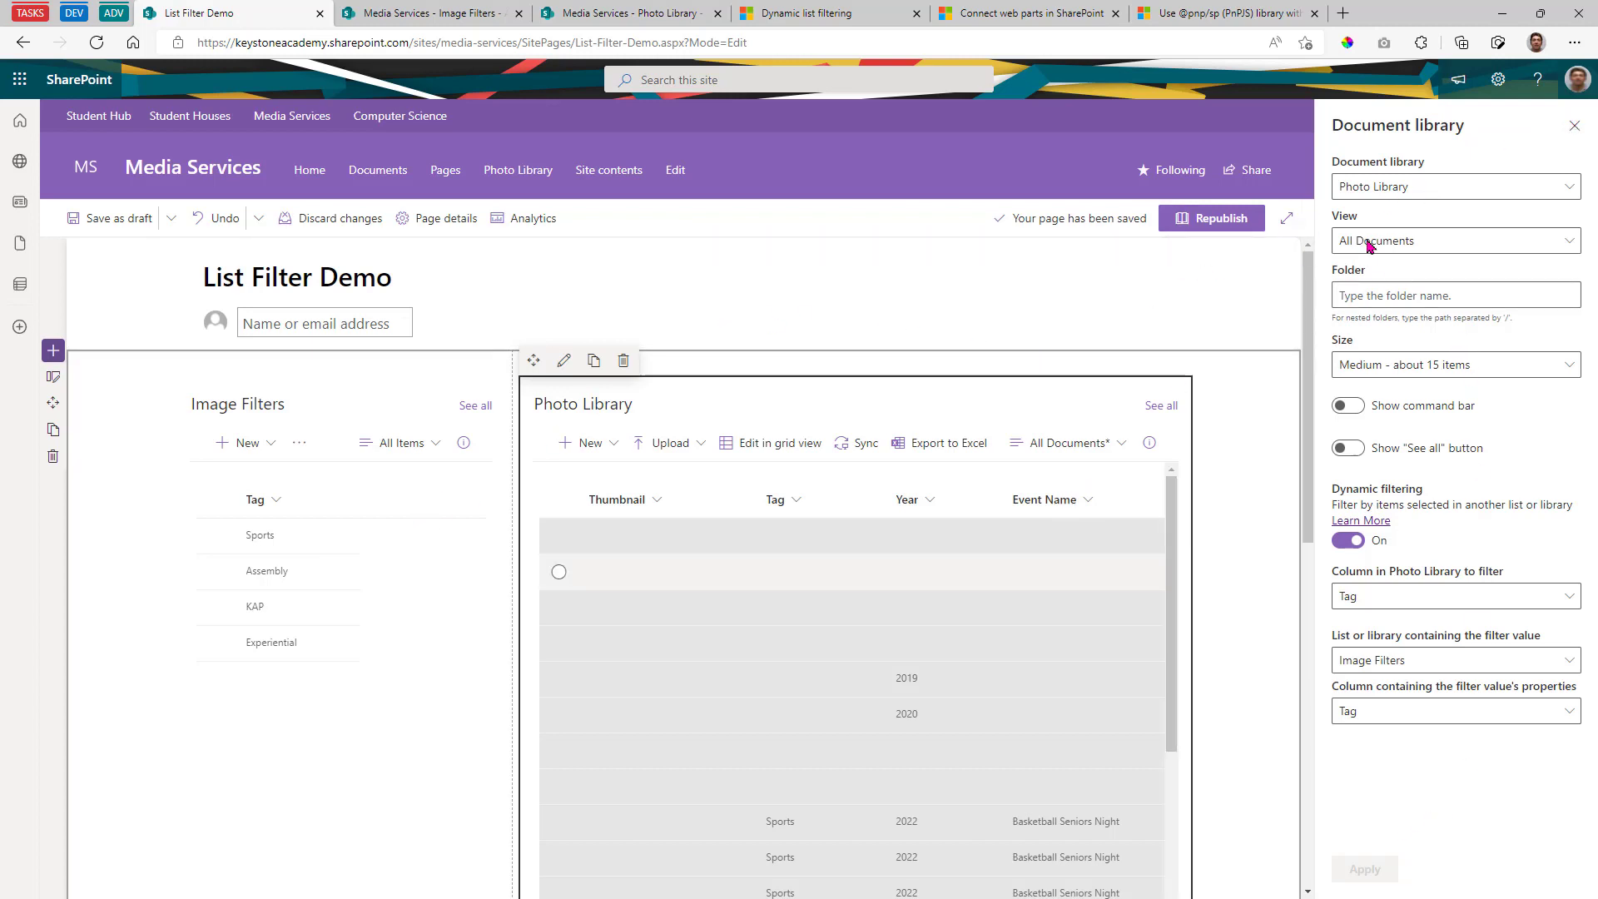
- Close the settings pane and test the Sports, KAP, Experiential and Assembly tag filters, ending with none selected
click(1574, 124)
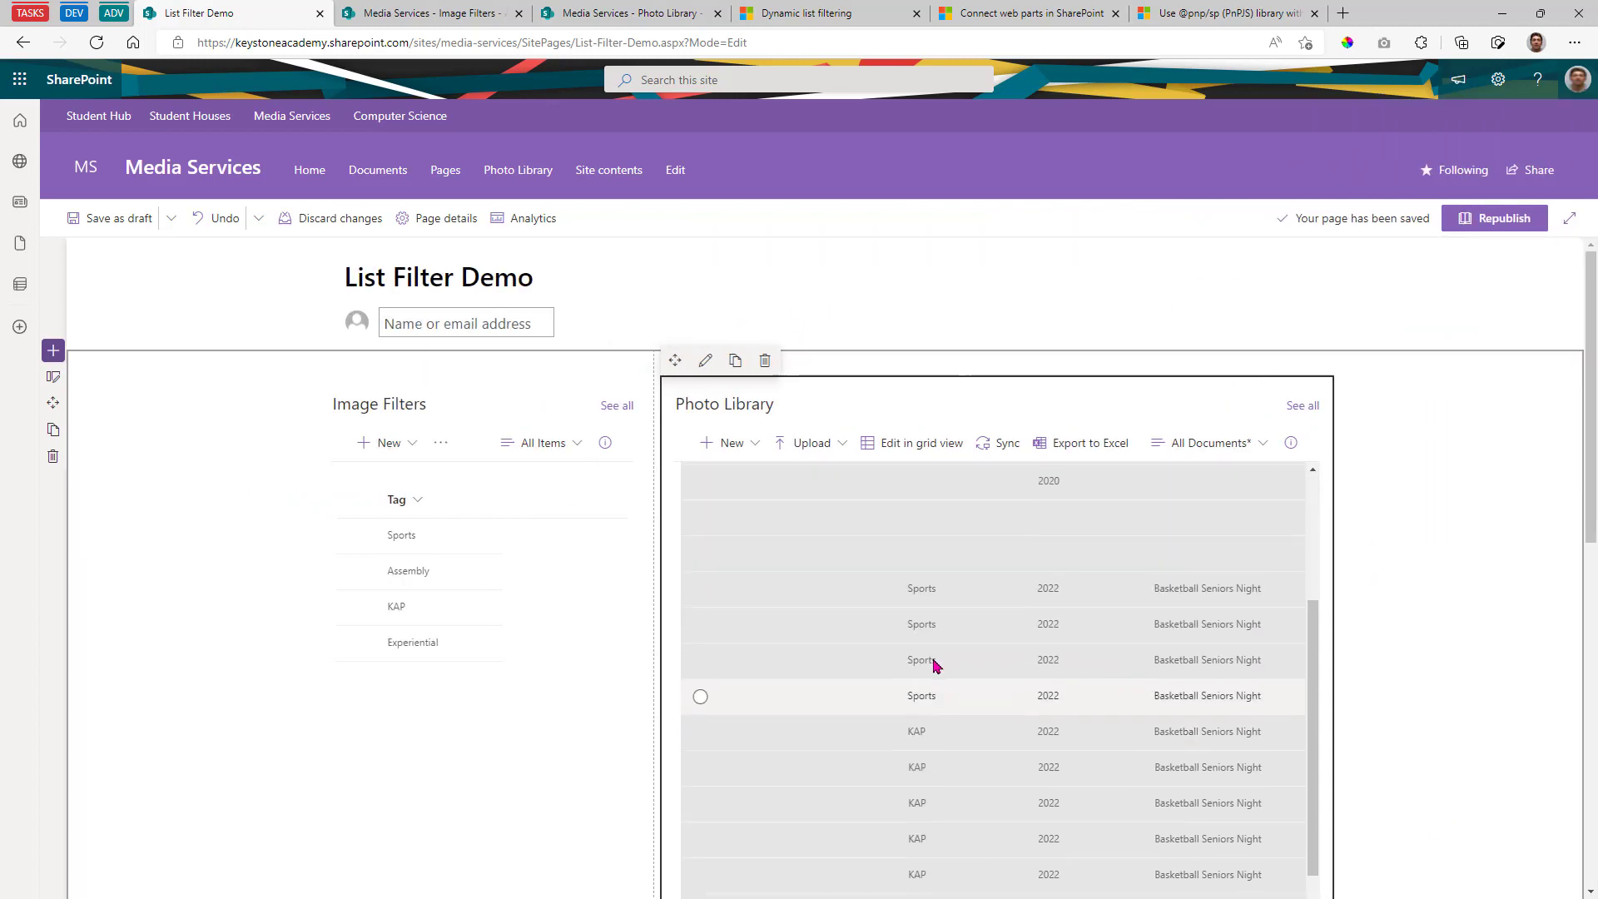
scroll(915, 708, down, 3)
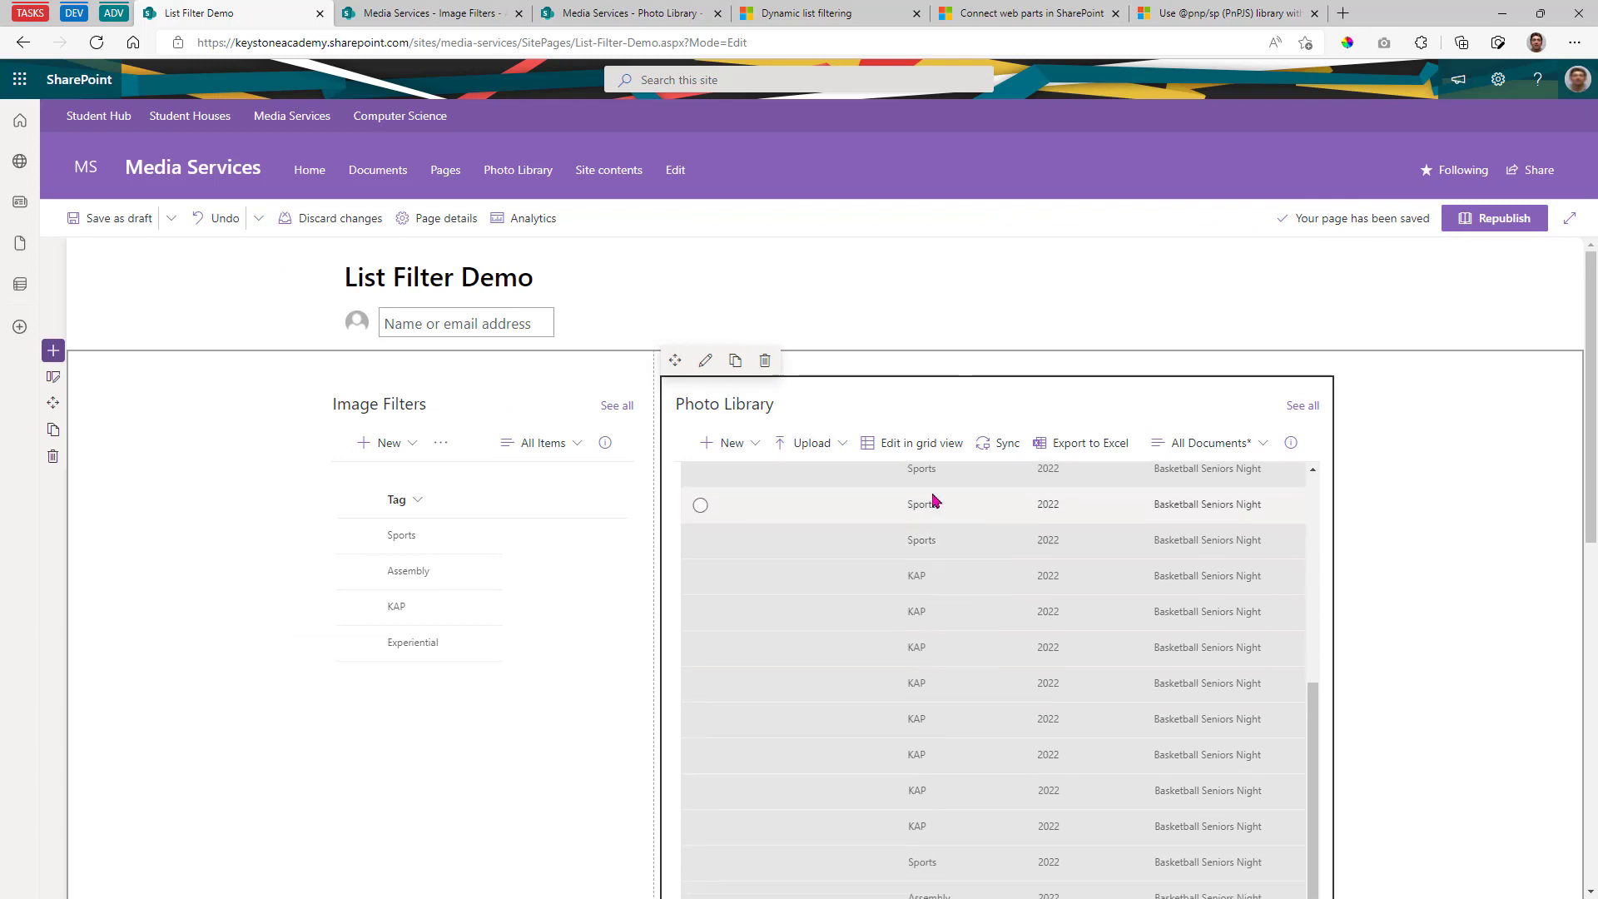
scroll(932, 665, up, 2)
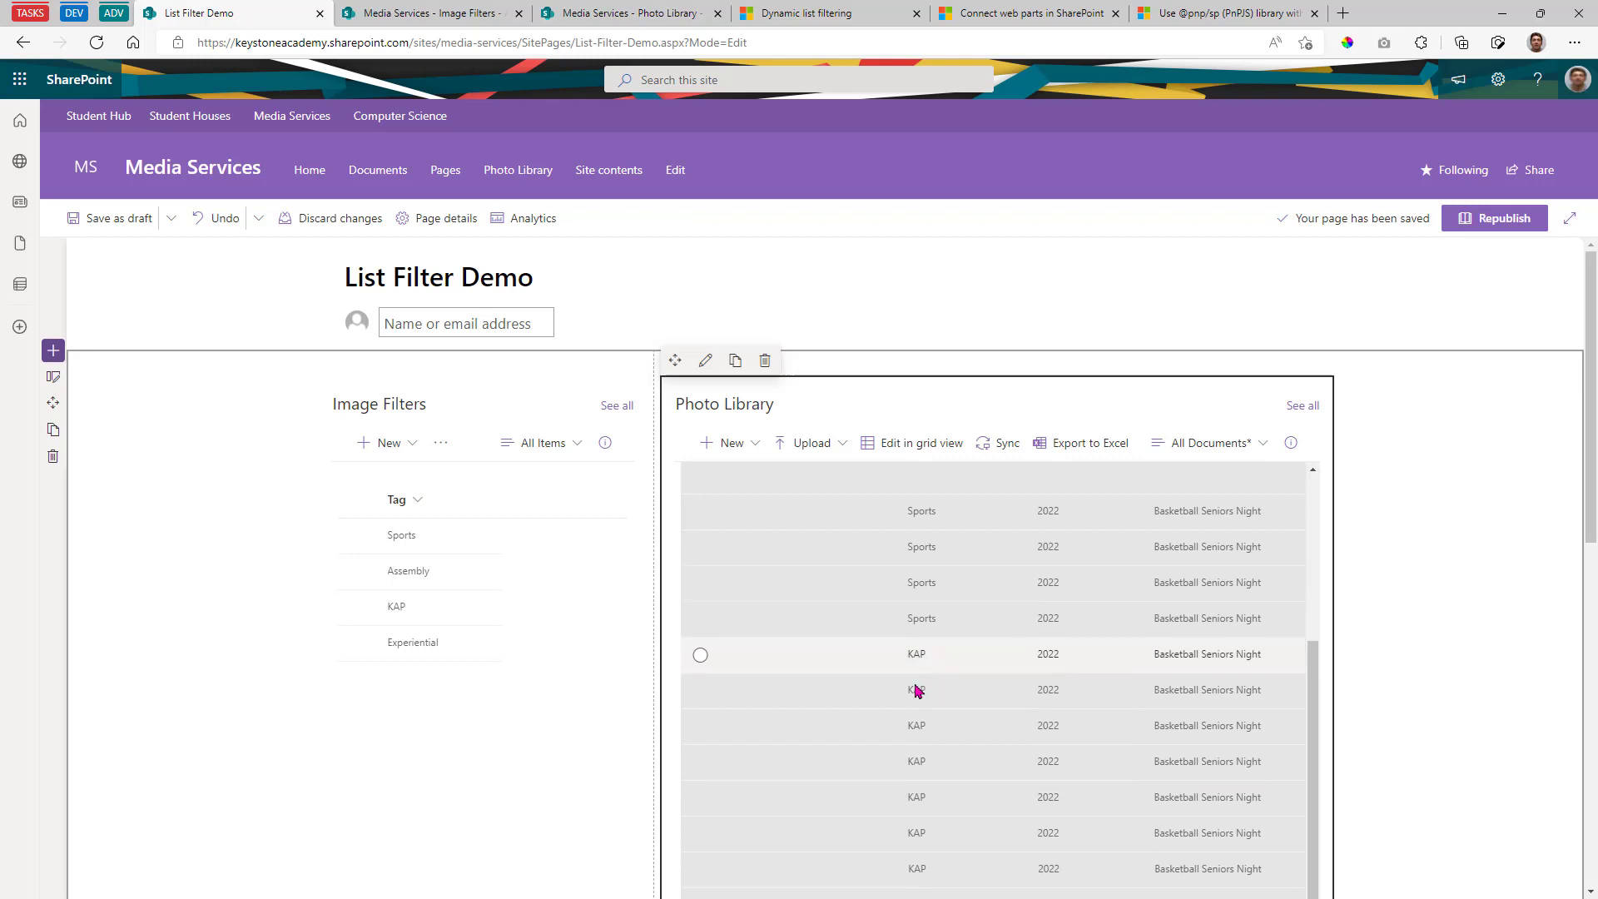
click(357, 537)
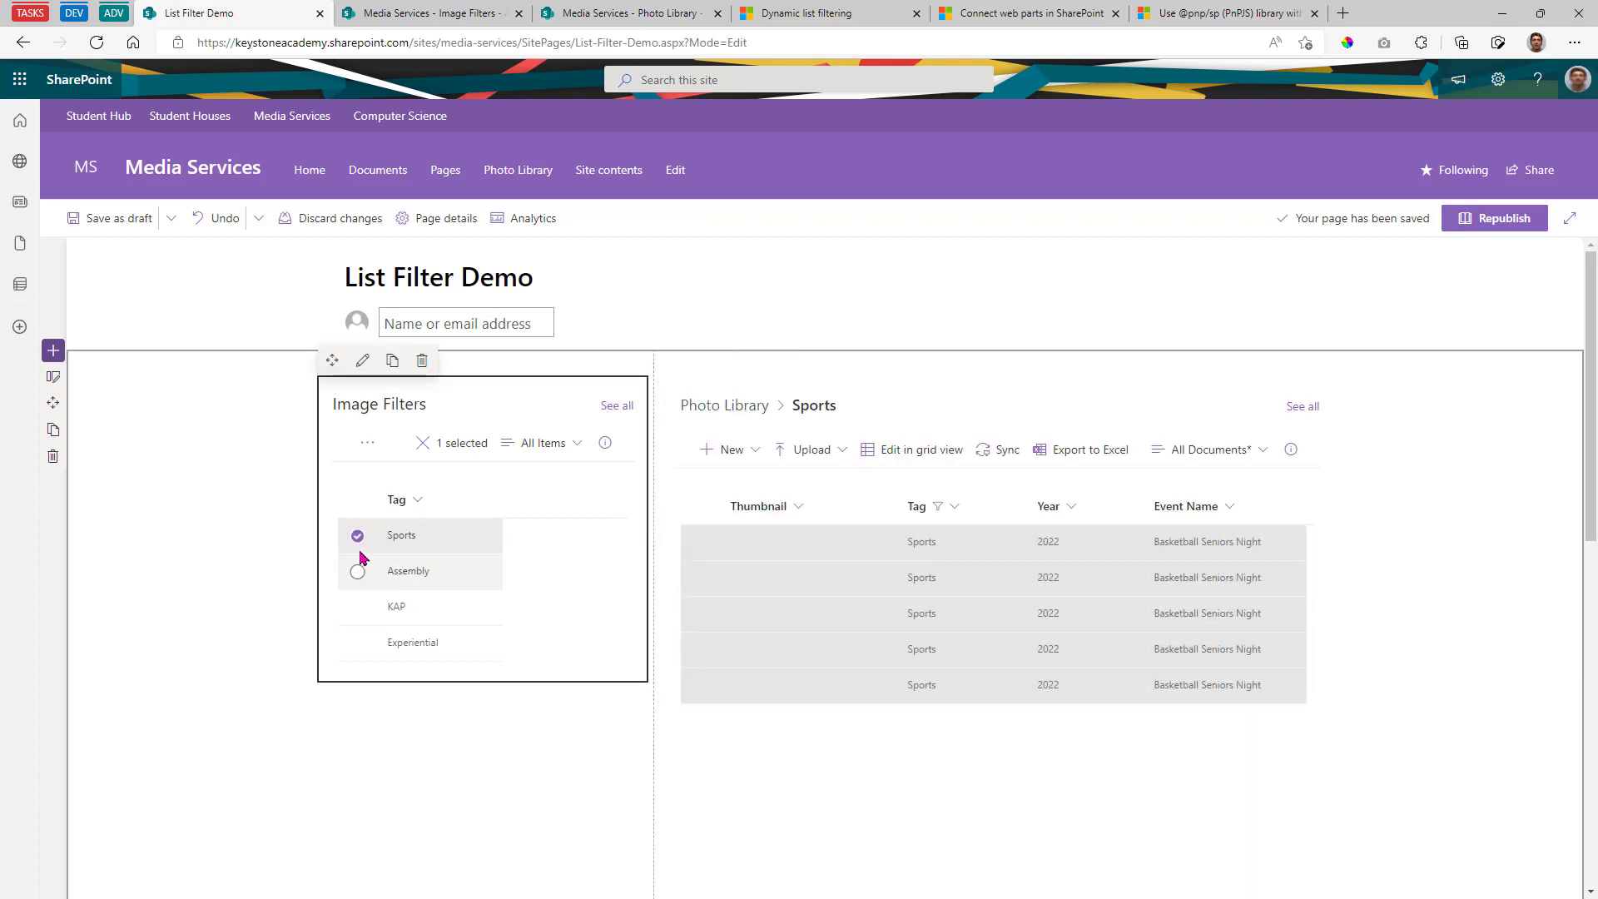
click(358, 536)
click(358, 609)
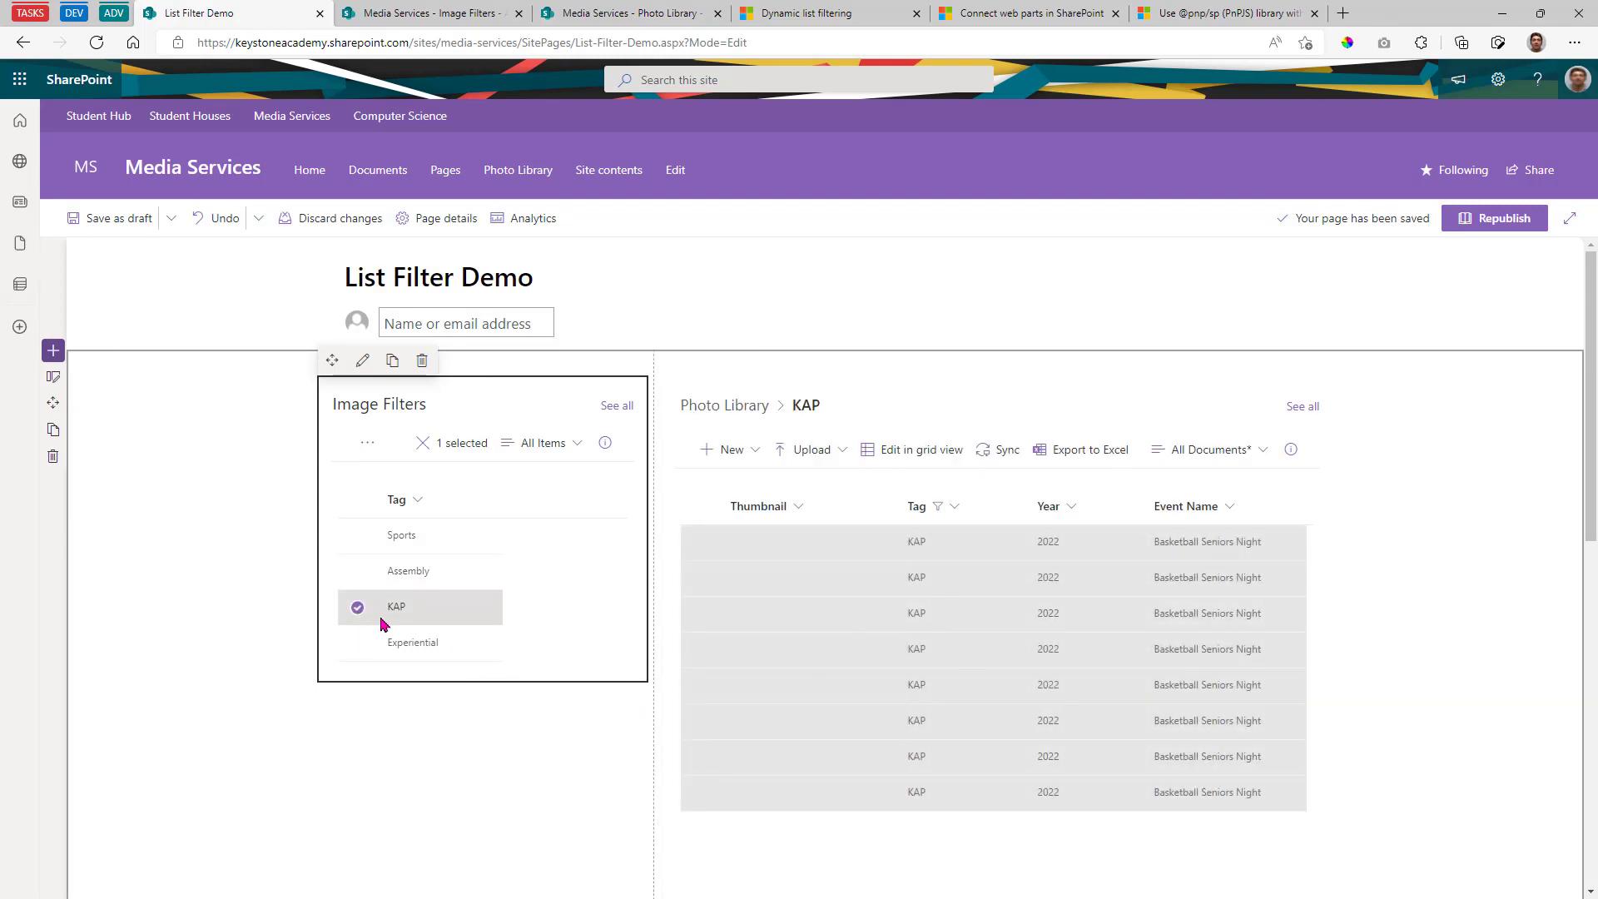
click(360, 620)
click(358, 642)
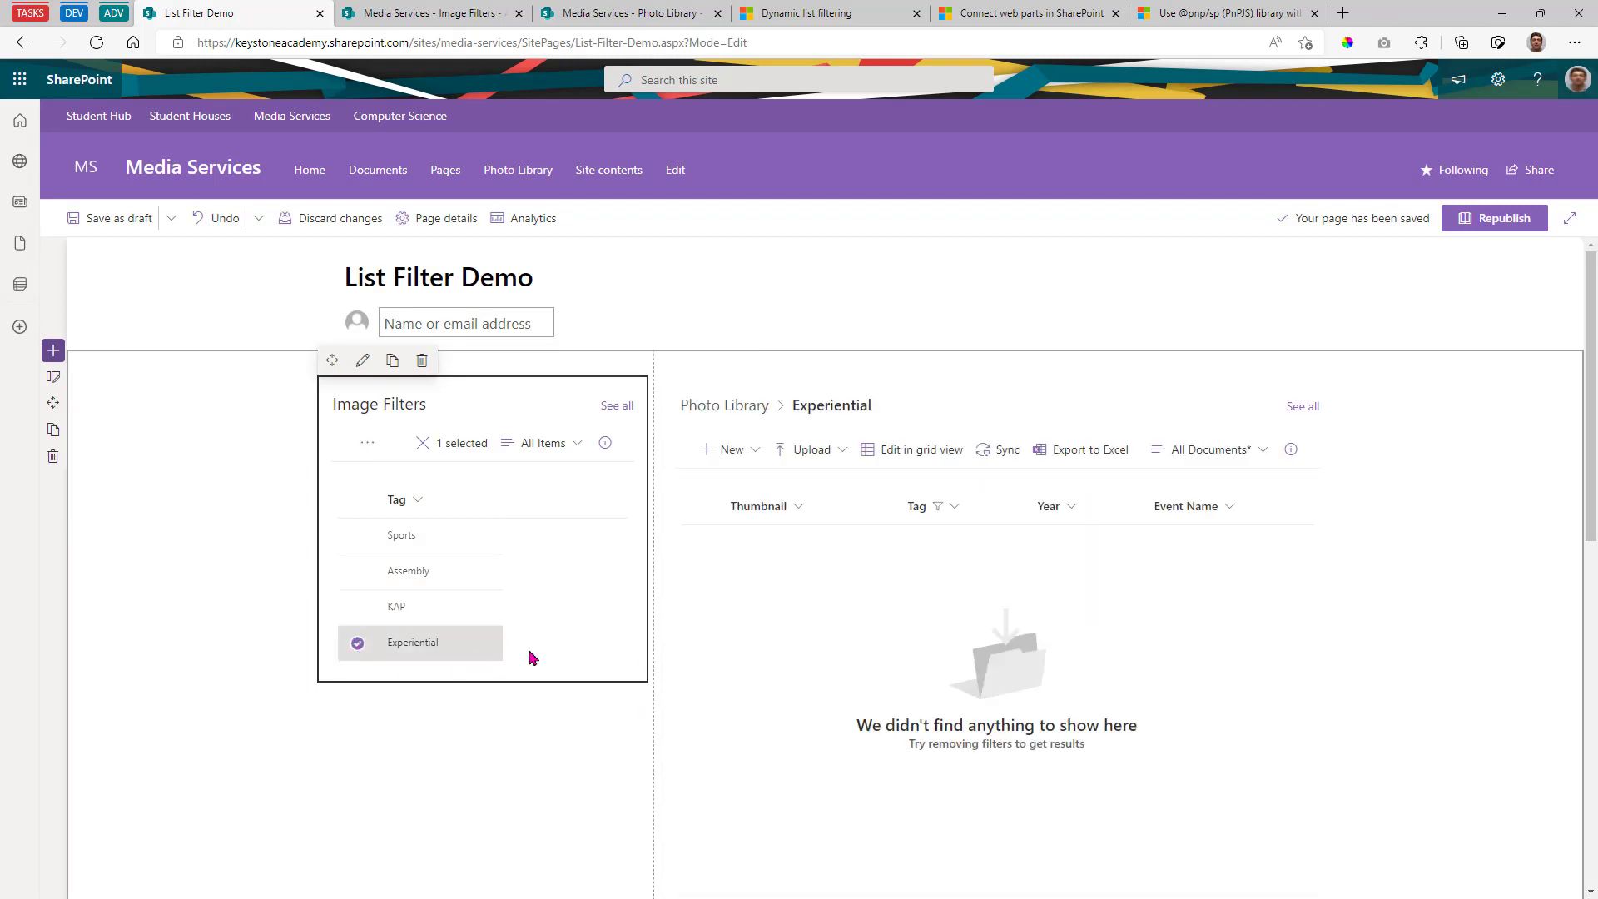
click(362, 623)
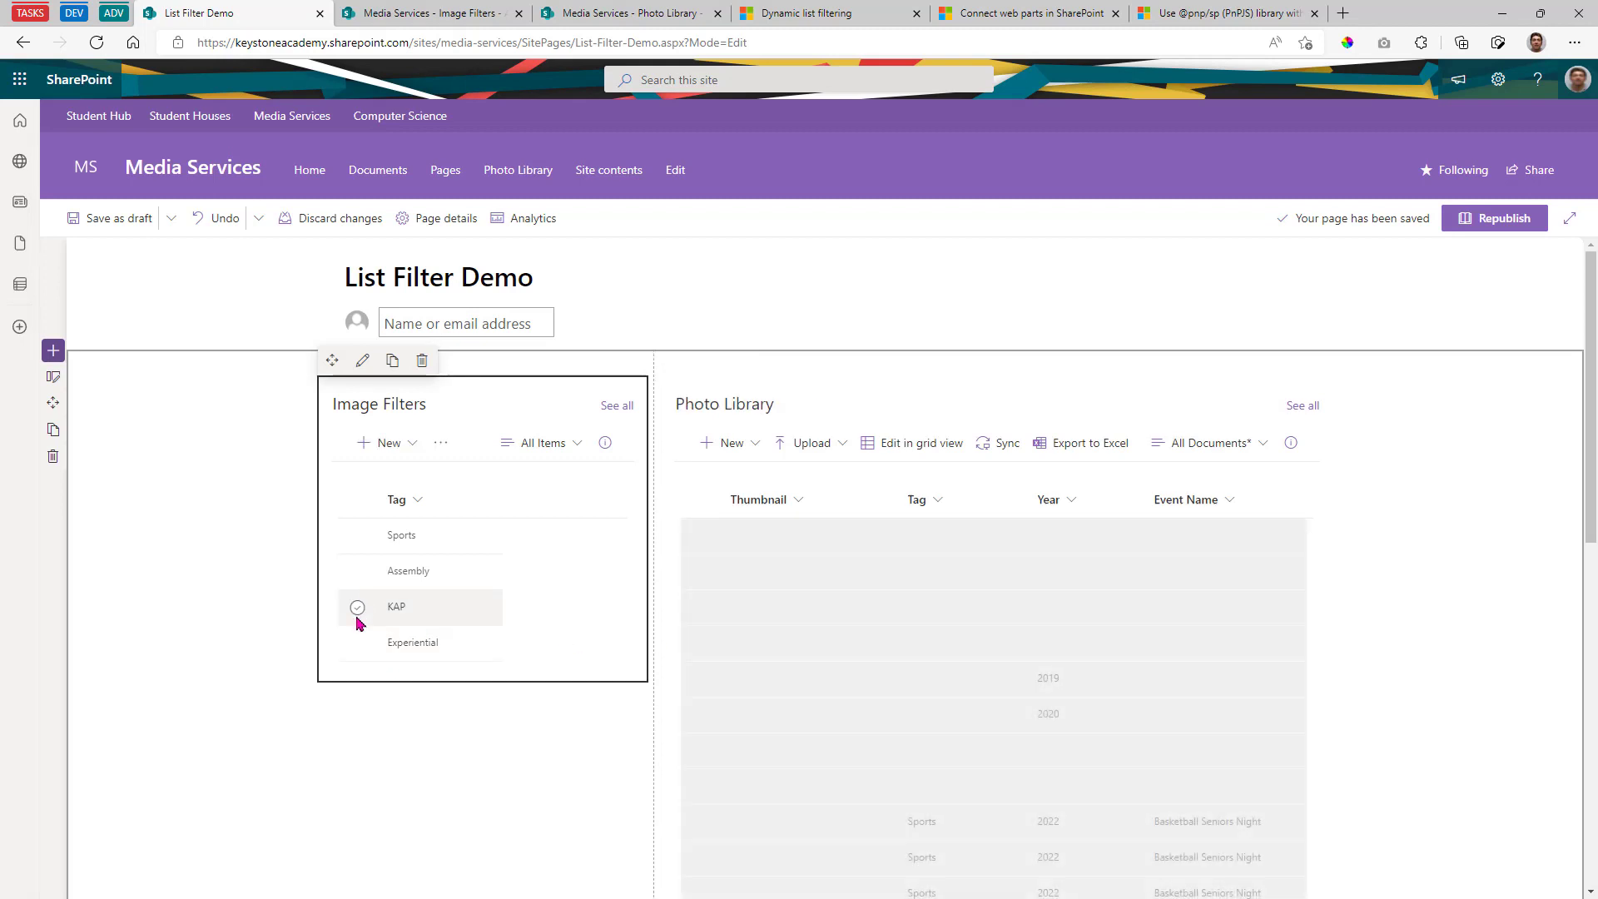
click(359, 576)
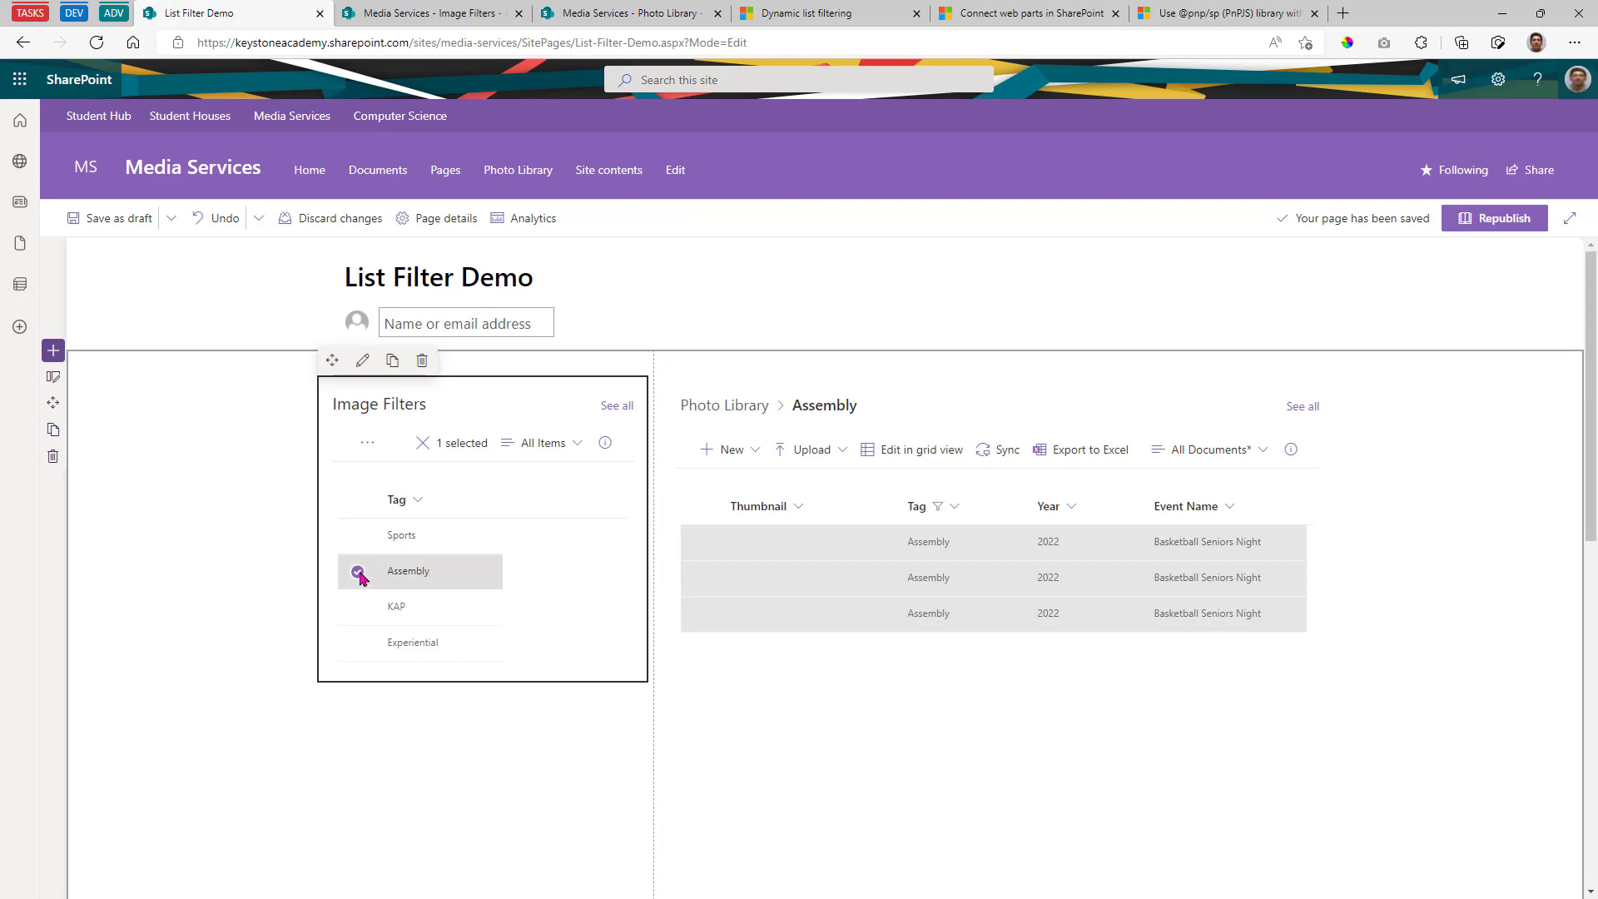
click(357, 575)
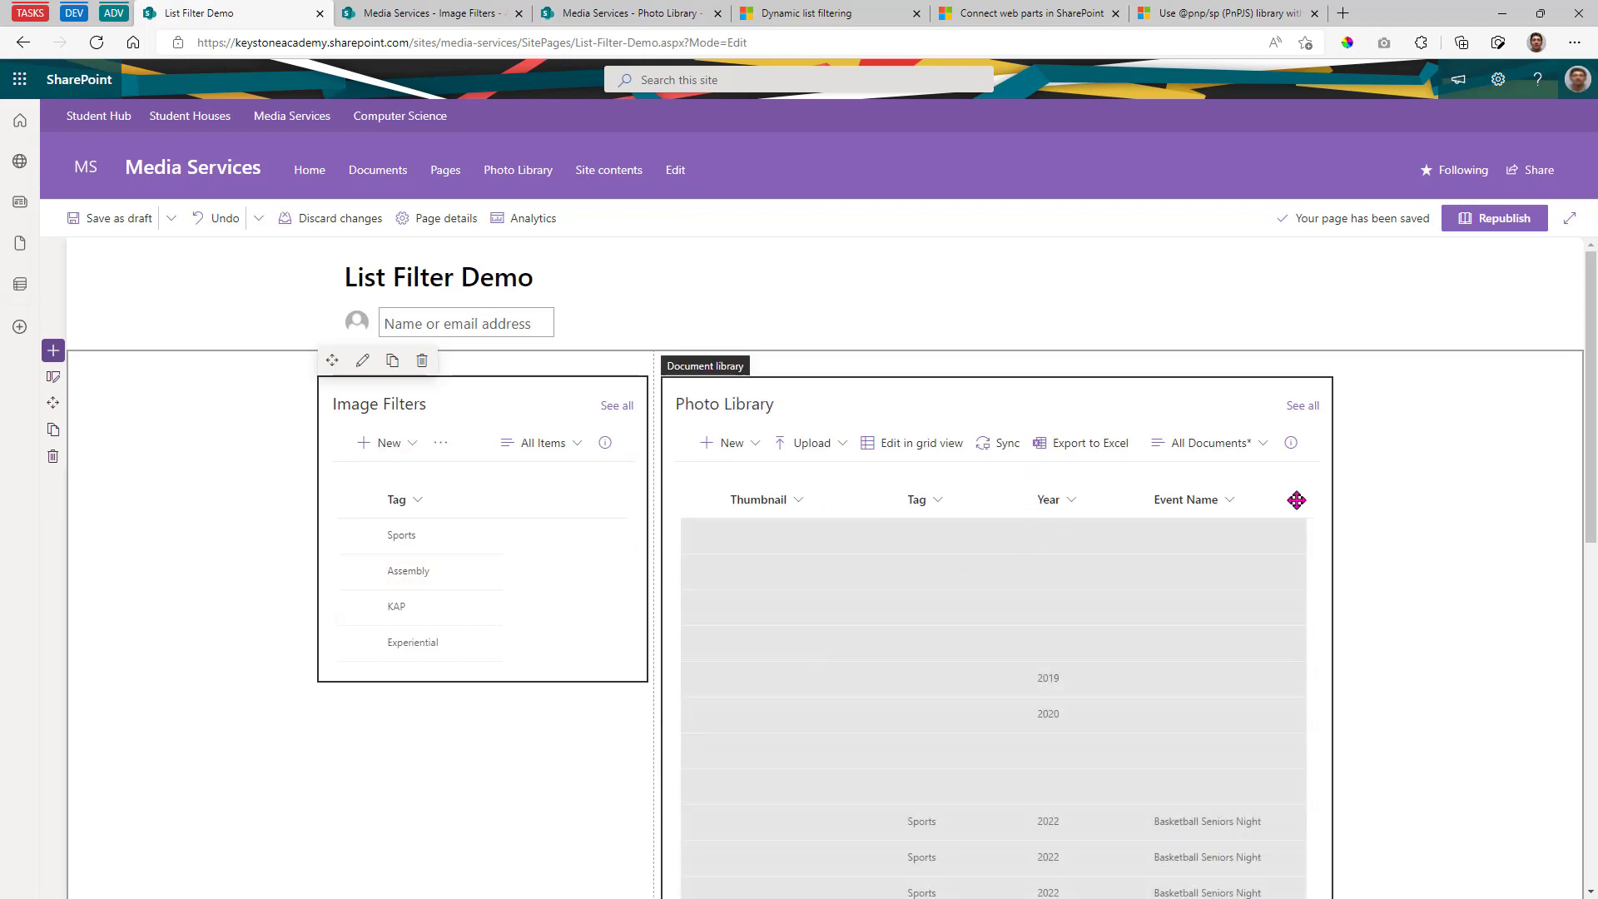
- Switch the Photo Library web part to Category View and scroll through its year folders and images
click(1256, 449)
click(1222, 595)
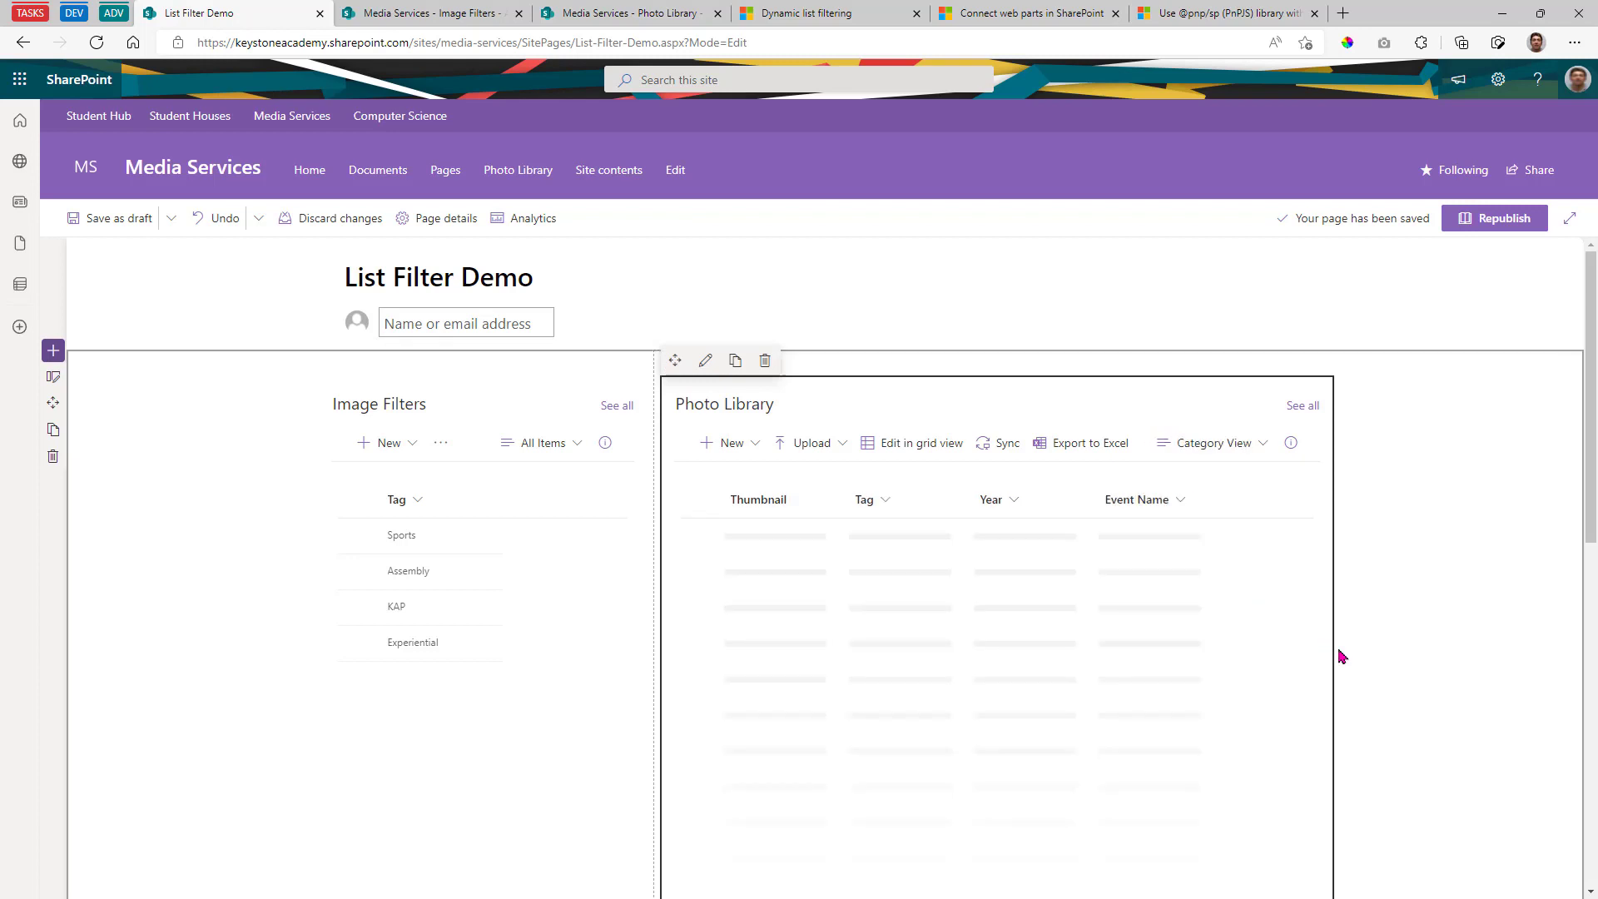
scroll(1002, 696, down, 3)
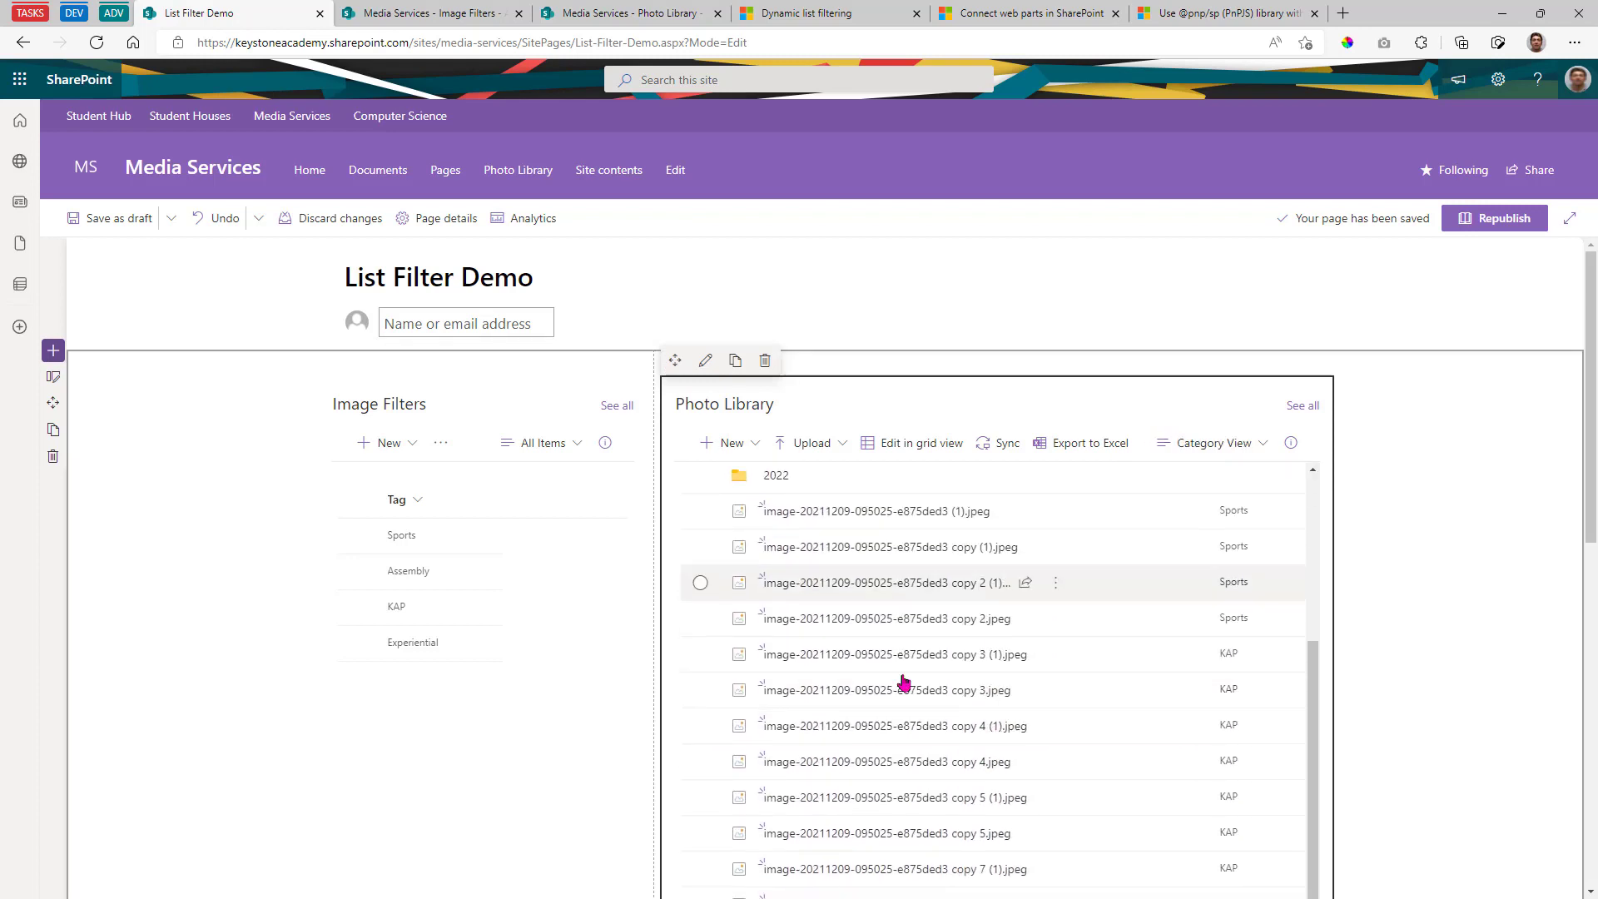
scroll(1156, 703, down, 1)
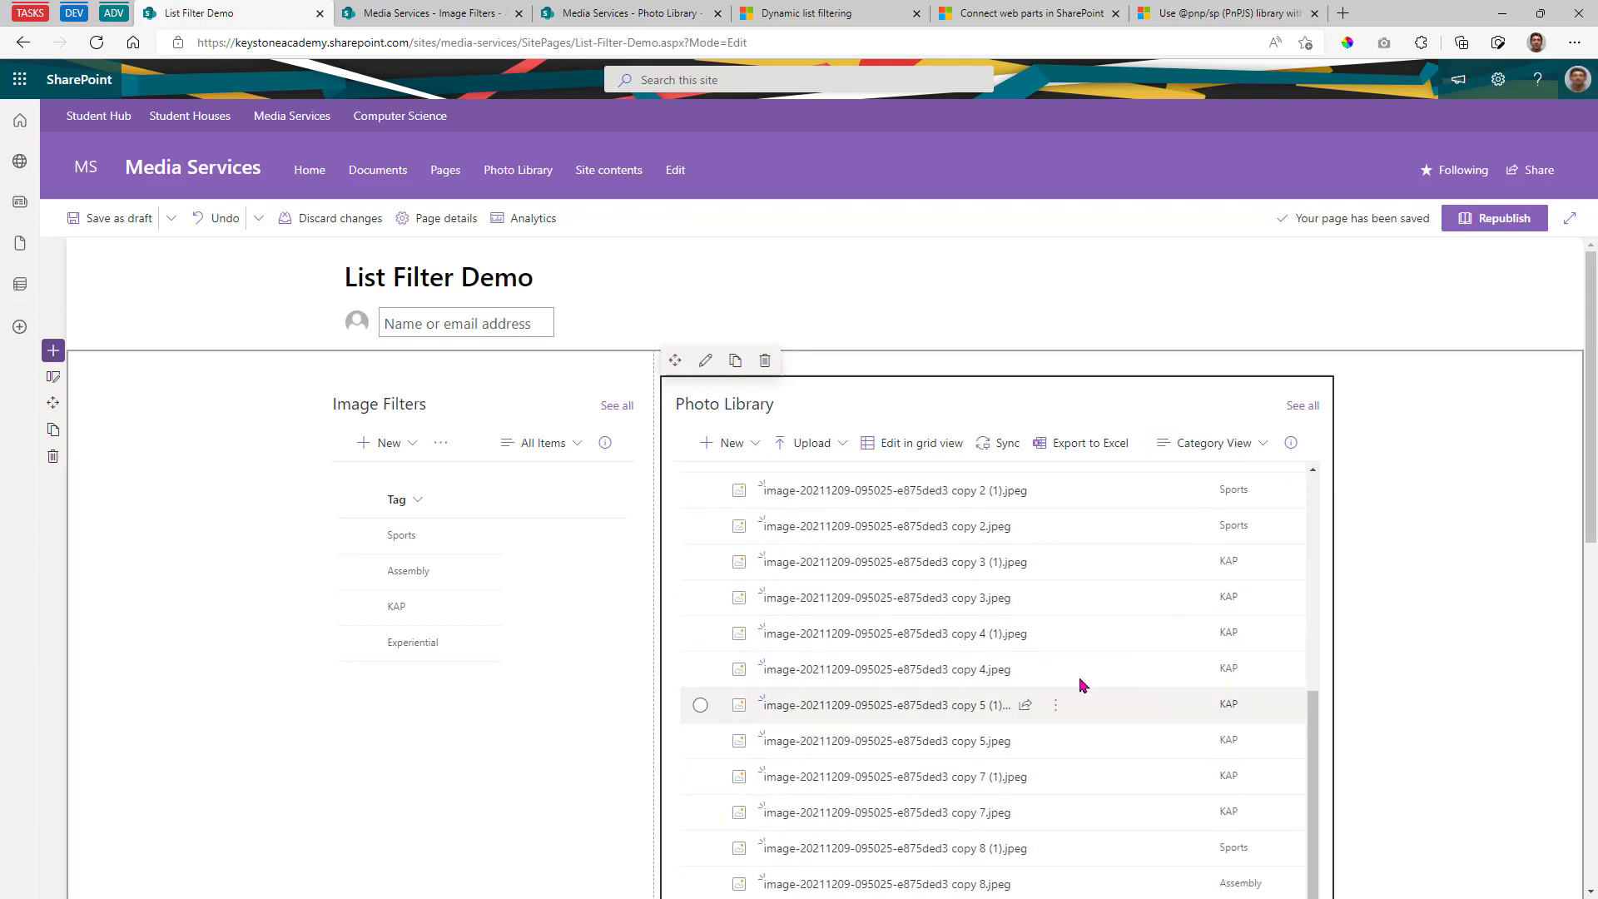
scroll(874, 632, up, 3)
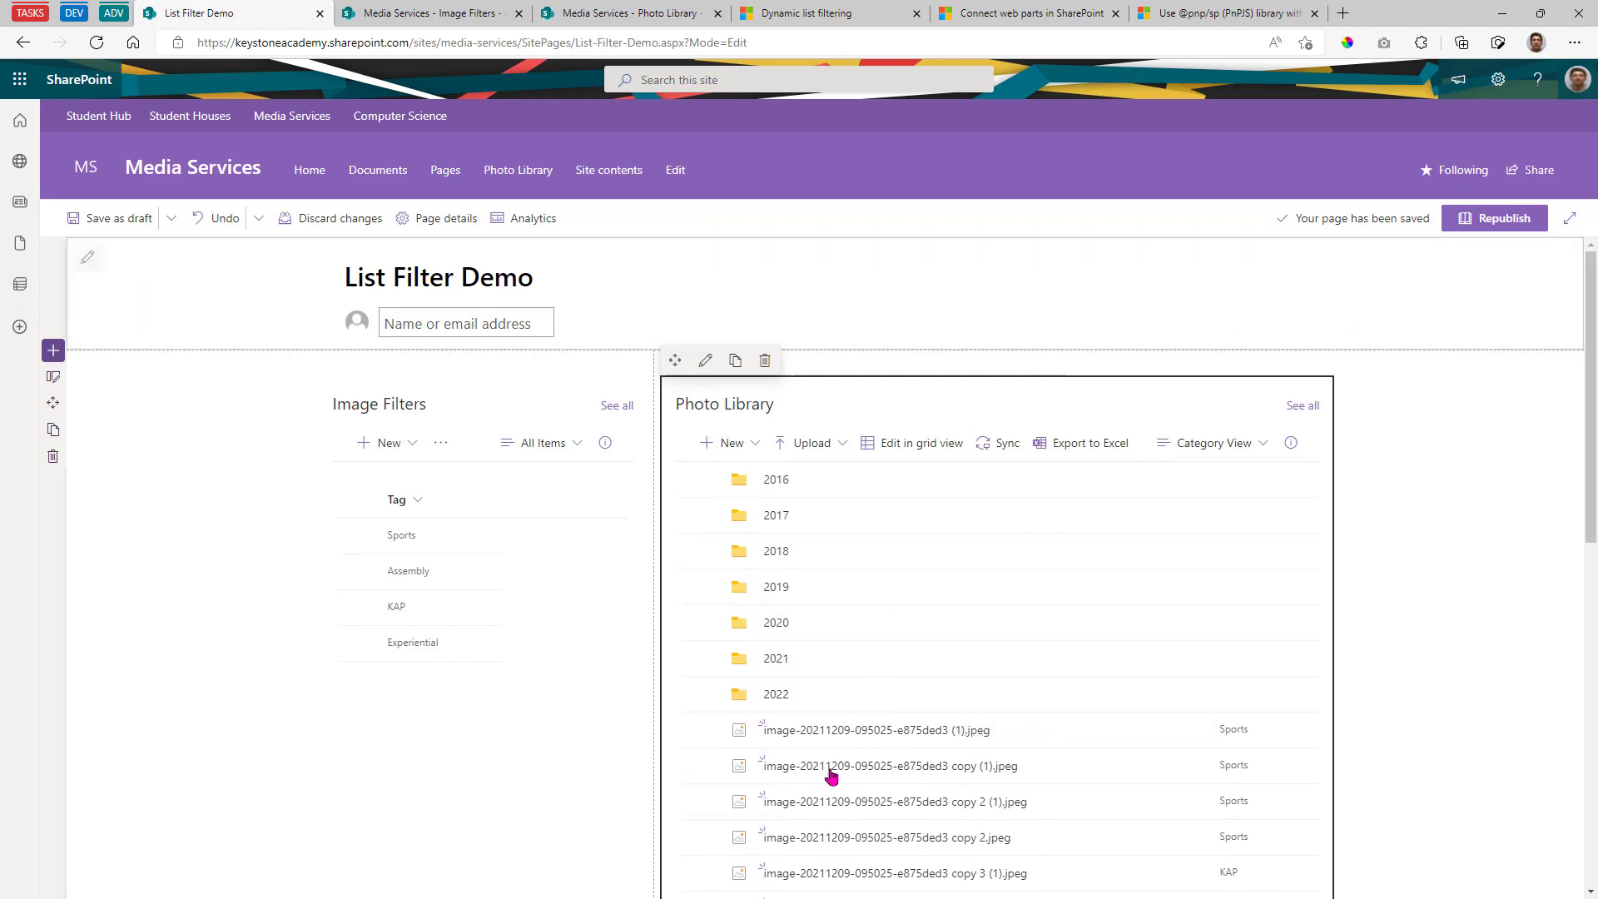
scroll(731, 757, down, 2)
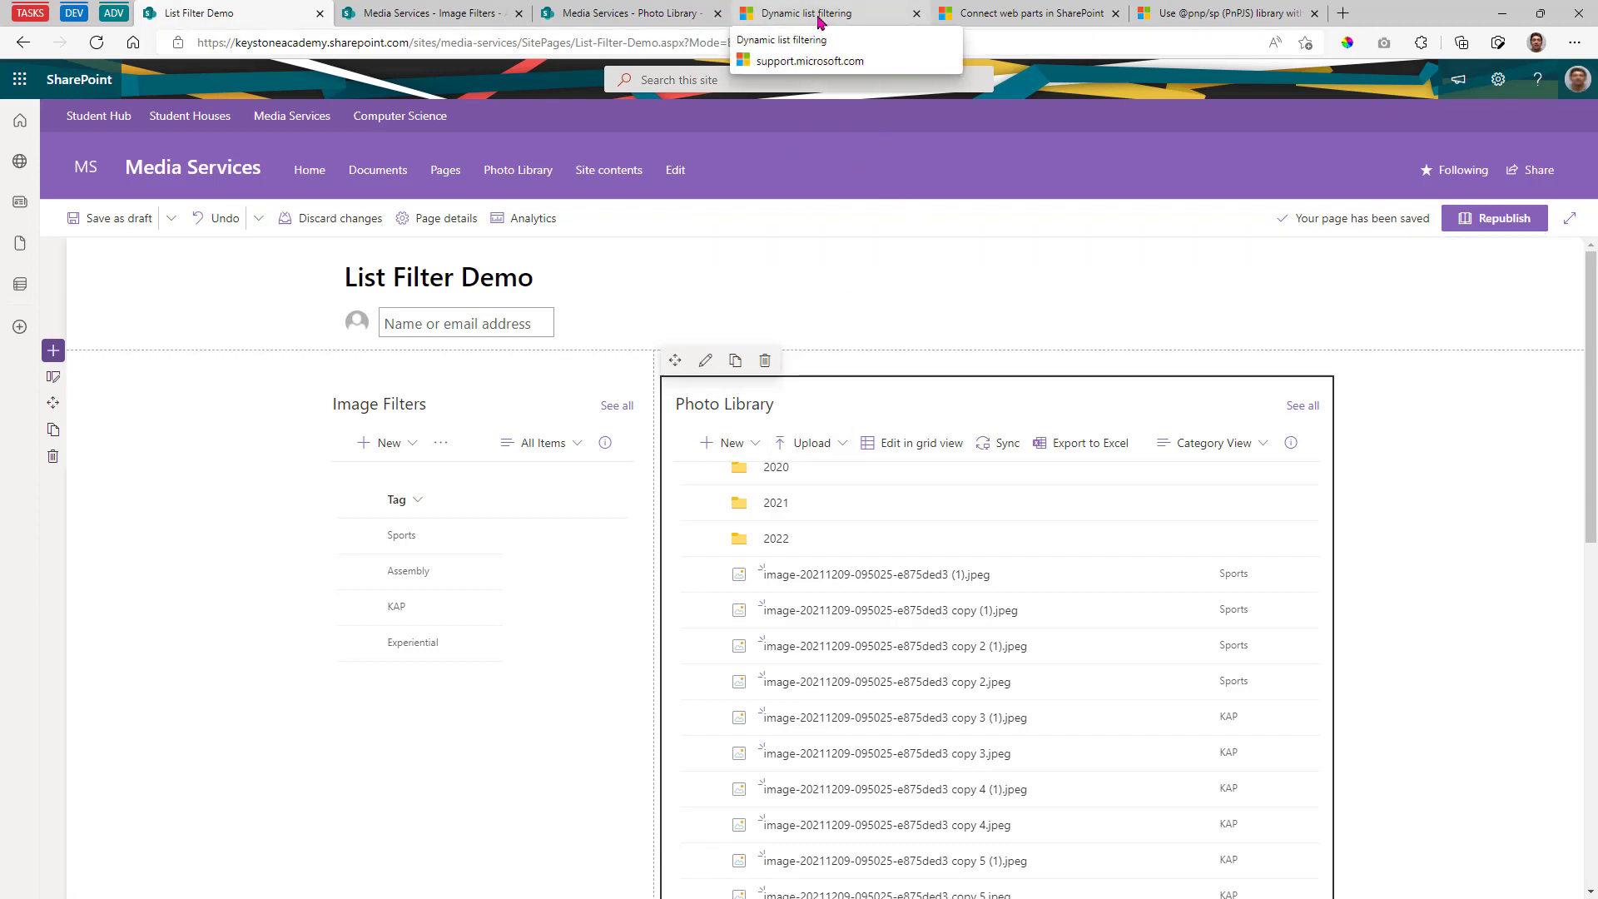
- Reopen the Photo Library web part's property pane to check its Tag-to-Image Filters dynamic filtering
click(706, 360)
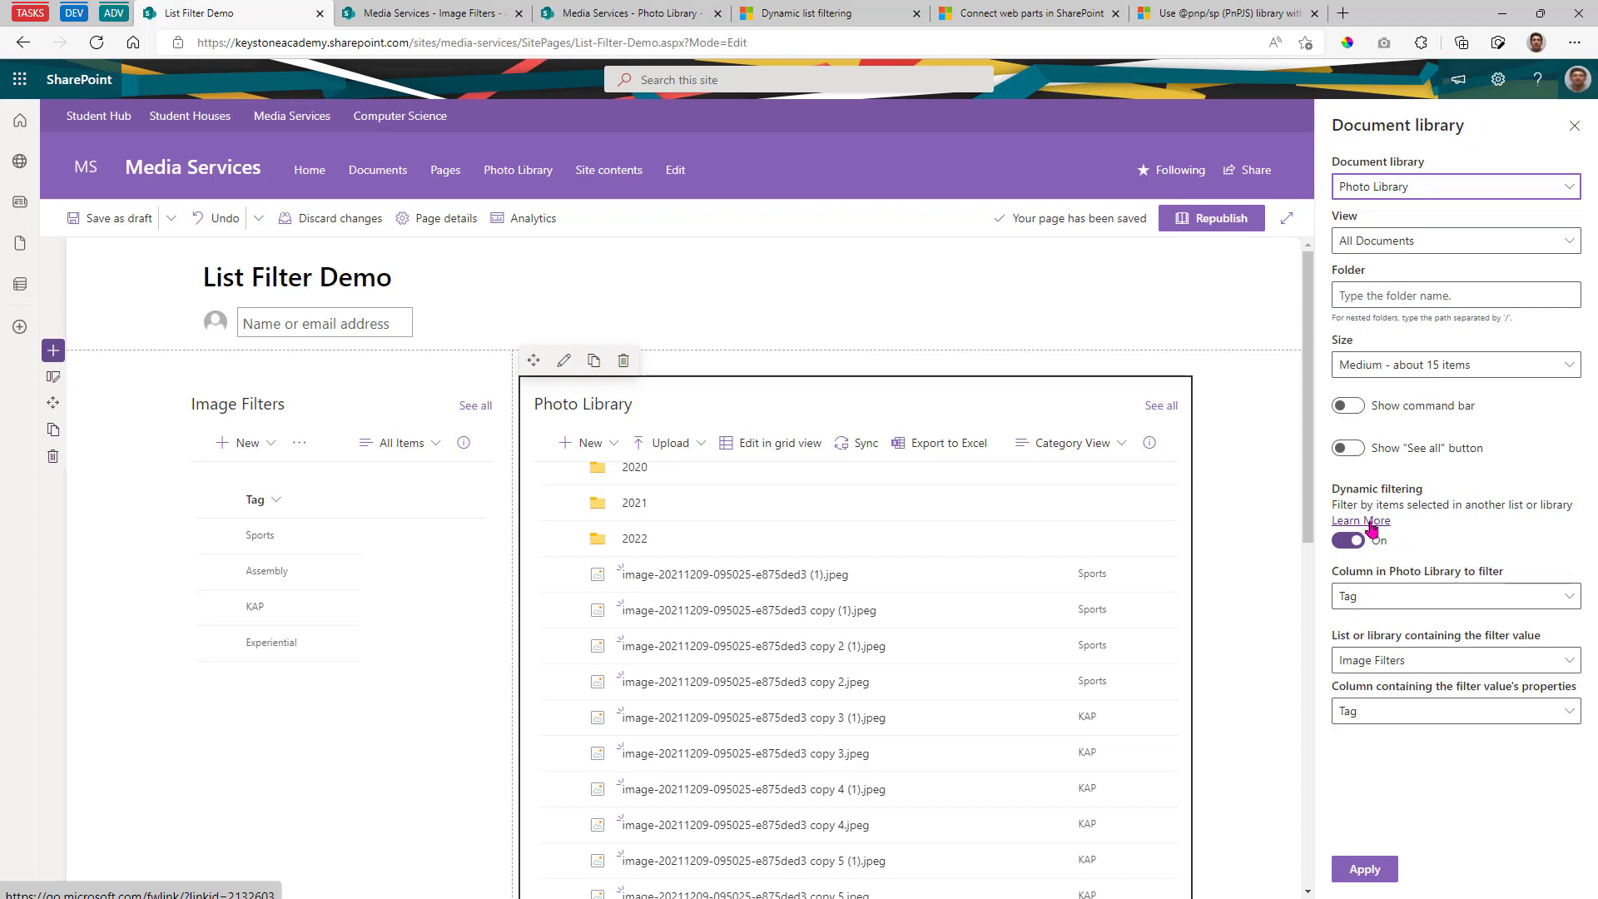
scroll(750, 616, up, 3)
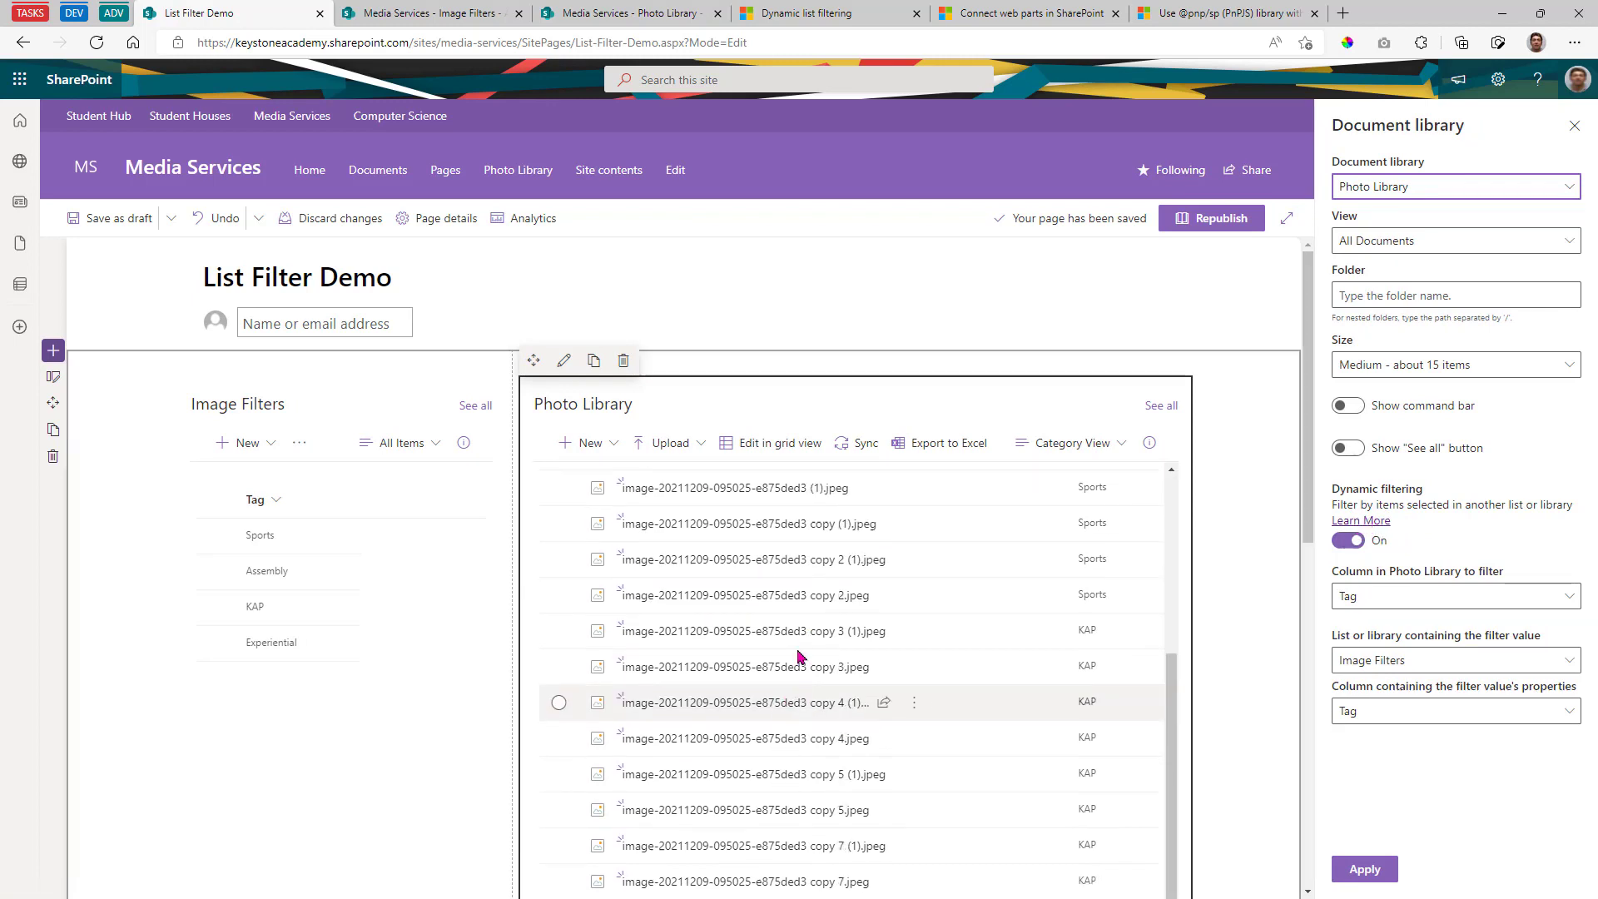